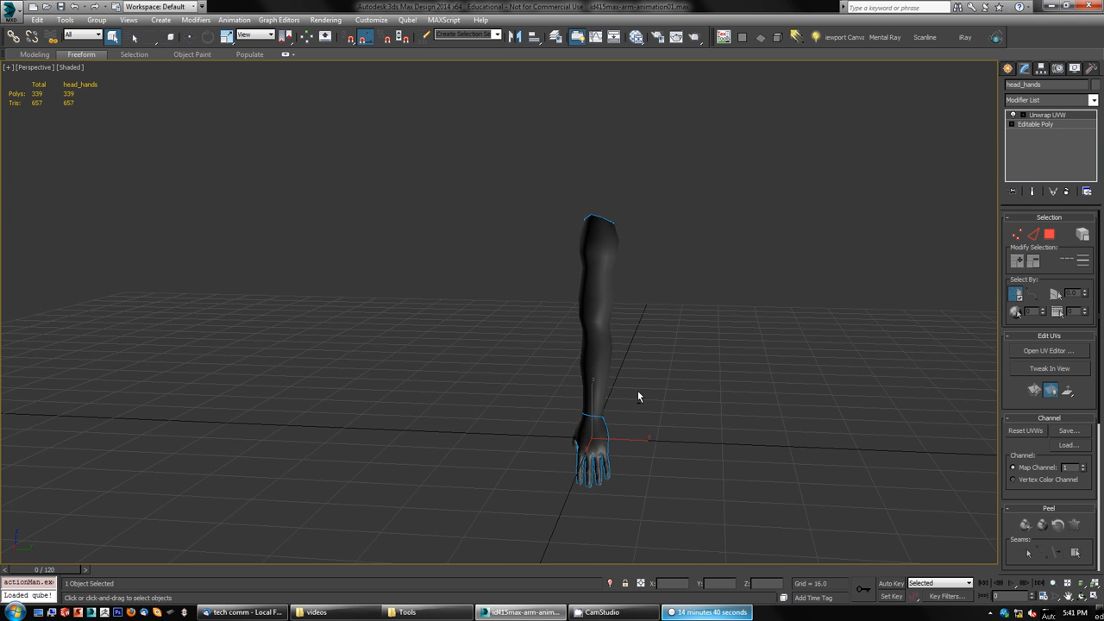
Step: Switch from the perspective view to a single maximized Left viewport
{"action": "middle_click_drag", "start_coordinate": [447, 402], "coordinate": [546, 396], "text": "alt"}
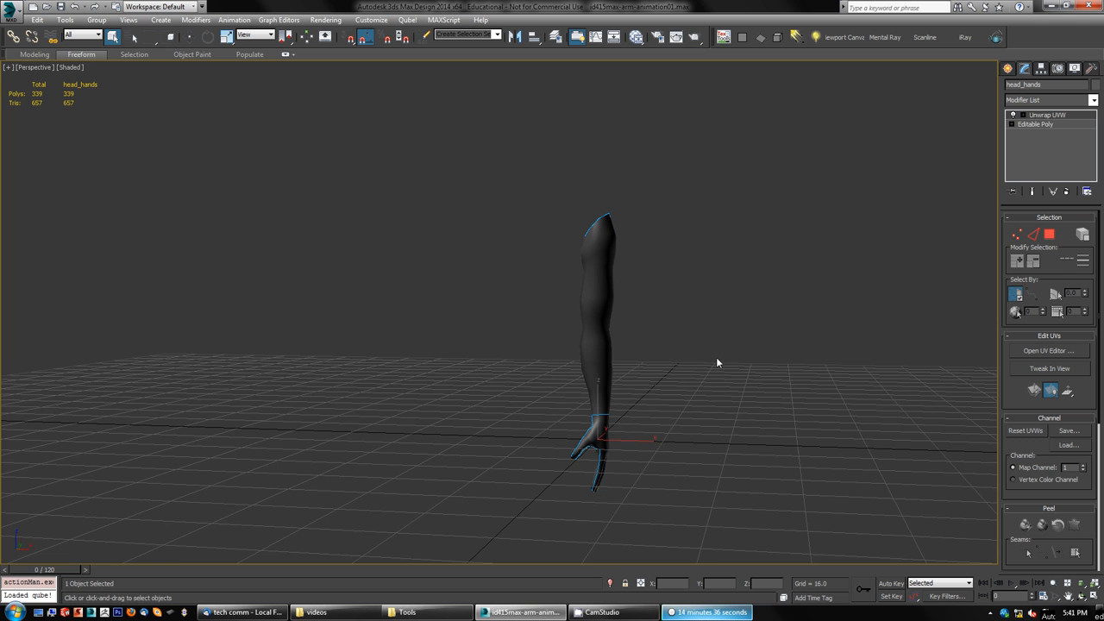
{"action": "middle_click_drag", "start_coordinate": [693, 369], "coordinate": [711, 369], "text": "alt"}
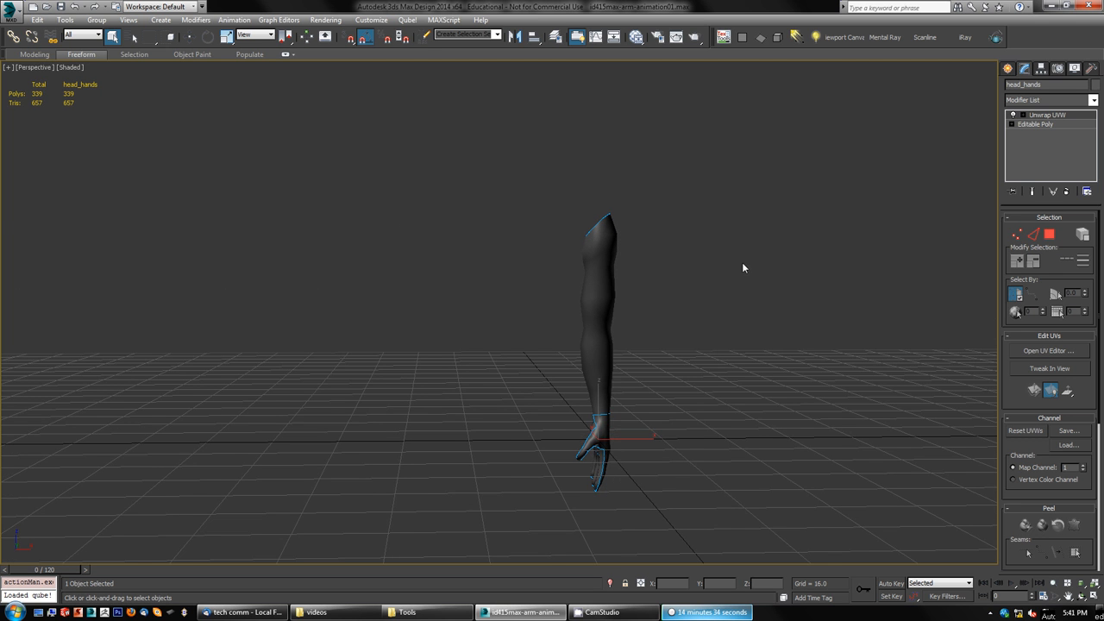
{"action": "key", "text": "alt+w"}
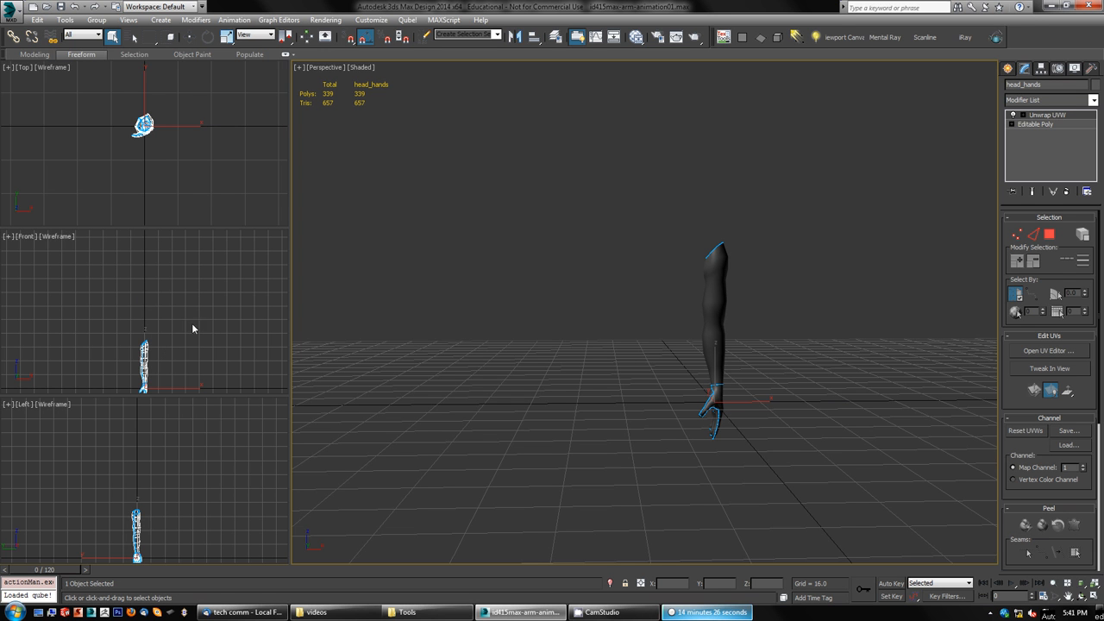
{"action": "right_click", "coordinate": [175, 485]}
{"action": "key", "text": "alt+w"}
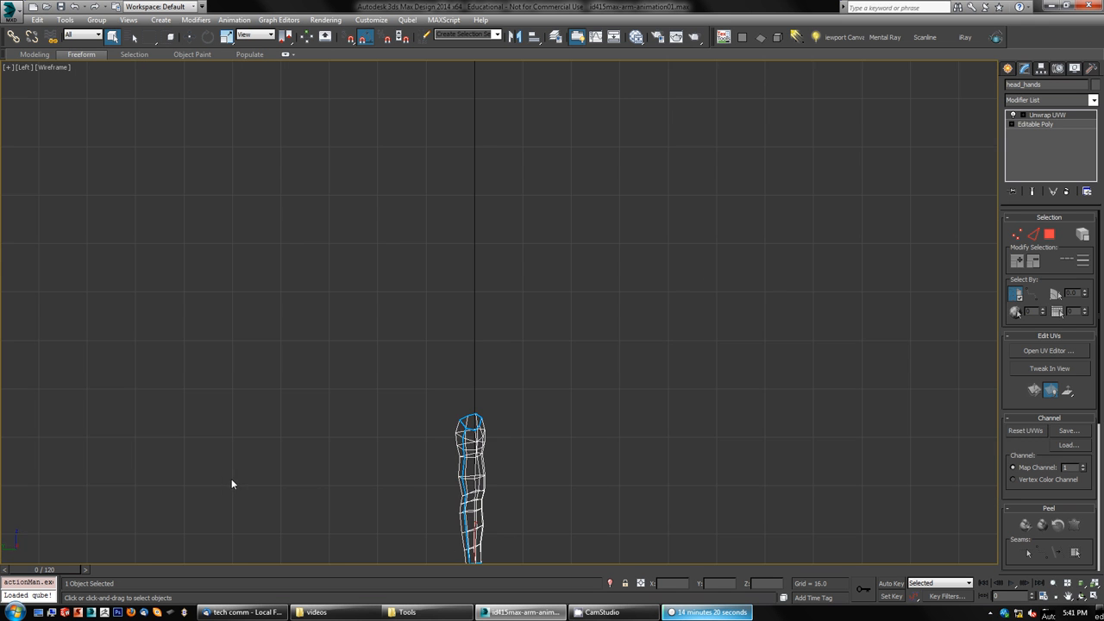
Step: Frame the arm, hide the grid and turn off the Peel Seams display in the Left viewport
{"action": "key", "text": "z"}
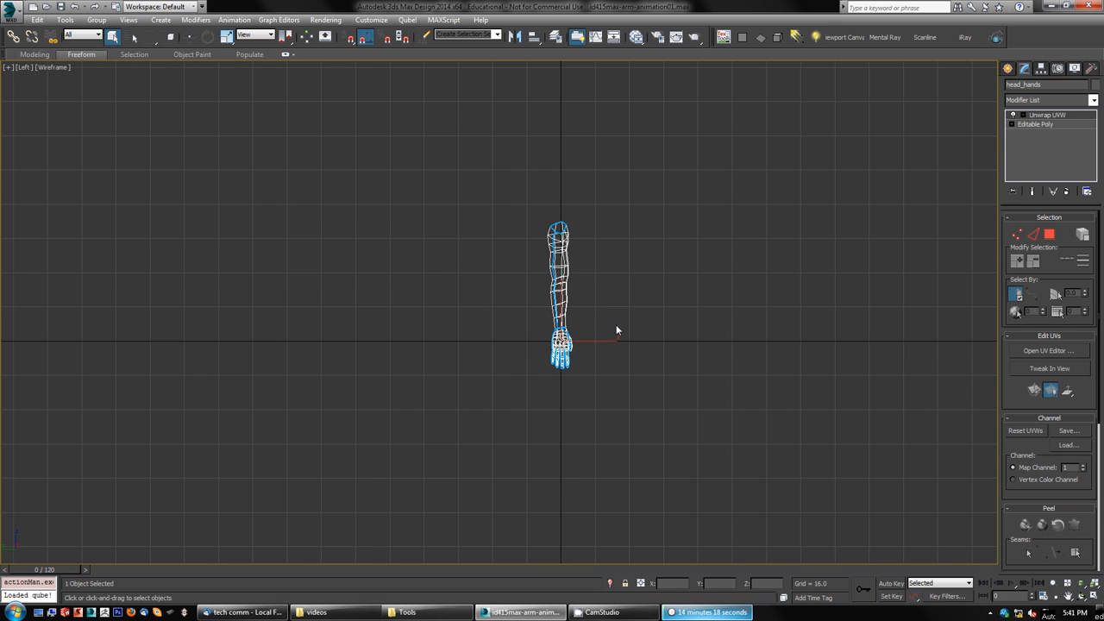
{"action": "key", "text": "g"}
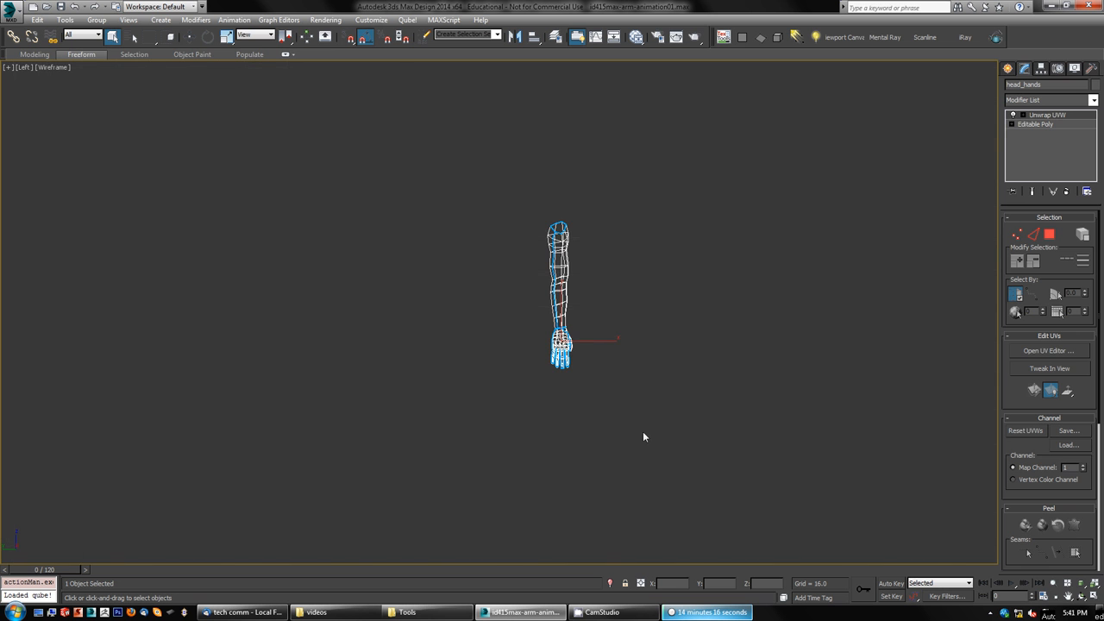
{"action": "scroll", "coordinate": [643, 436], "scroll_direction": "up", "scroll_amount": 1}
{"action": "scroll", "coordinate": [649, 448], "scroll_direction": "up", "scroll_amount": 5}
{"action": "middle_click_drag", "start_coordinate": [574, 222], "coordinate": [710, 454]}
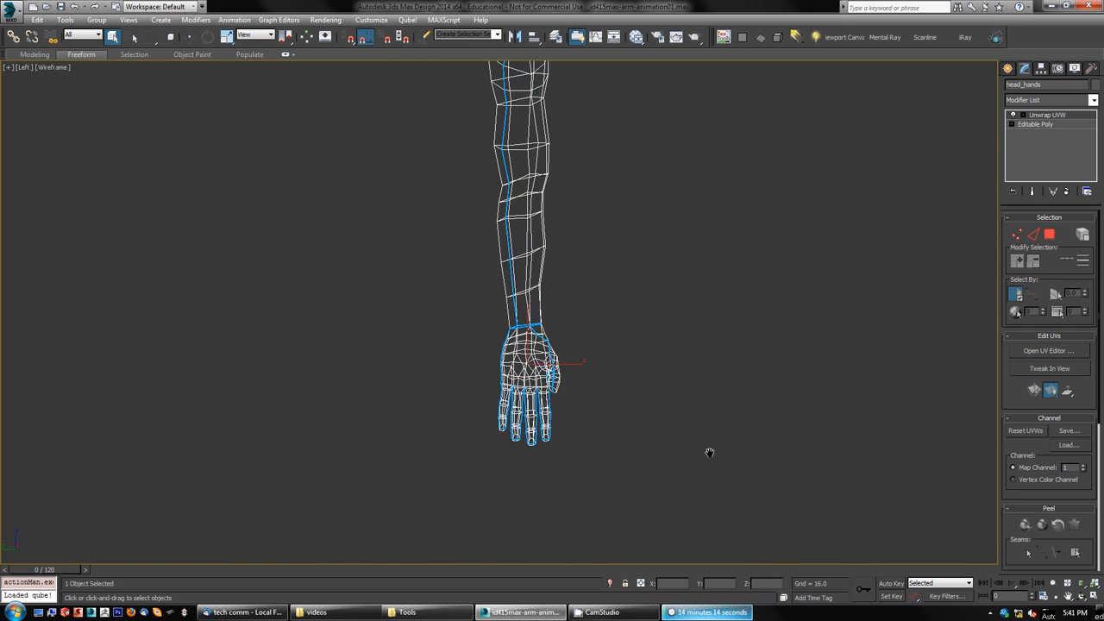
{"action": "middle_click_drag", "start_coordinate": [615, 253], "coordinate": [676, 410]}
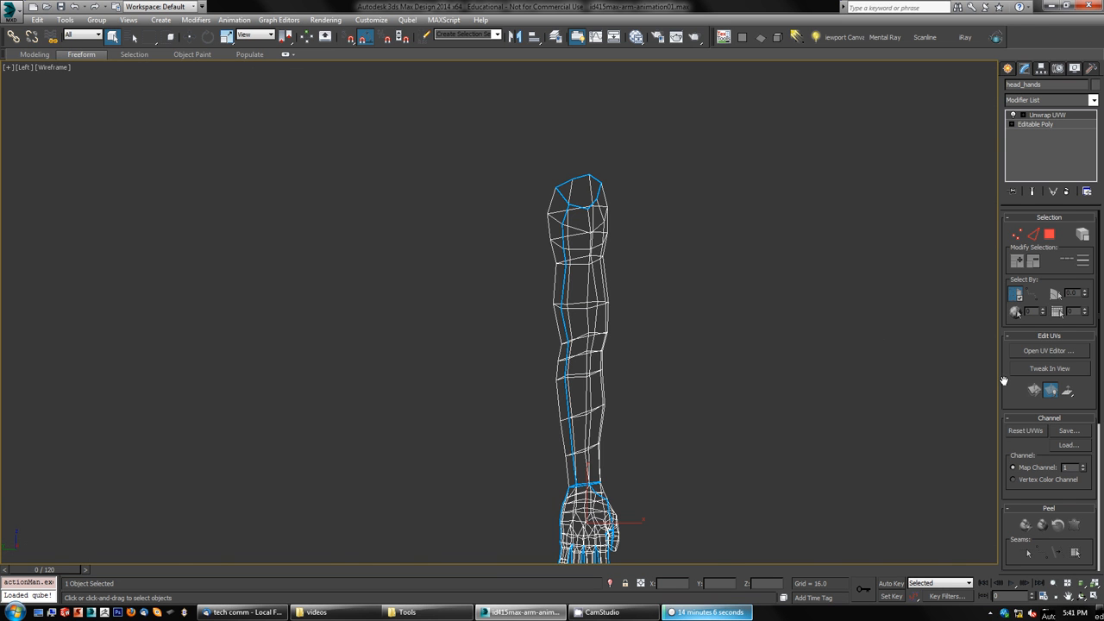
{"action": "scroll", "coordinate": [1004, 380], "scroll_direction": "down", "scroll_amount": 5}
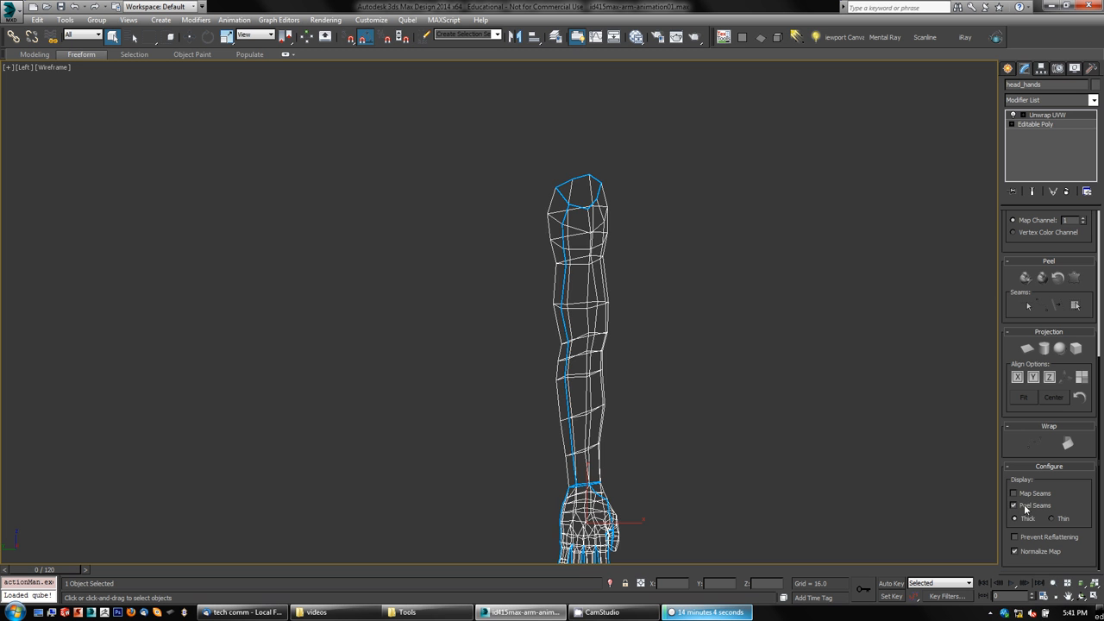
{"action": "left_click", "coordinate": [1014, 505]}
{"action": "middle_click_drag", "start_coordinate": [729, 424], "coordinate": [658, 345]}
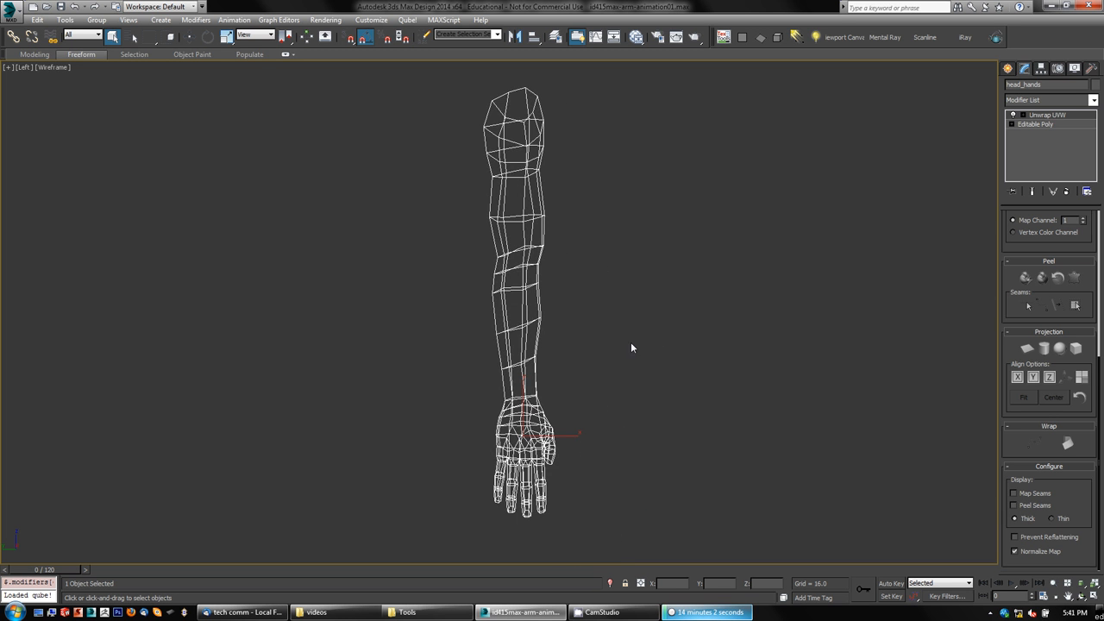
{"action": "middle_click_drag", "start_coordinate": [588, 293], "coordinate": [592, 345]}
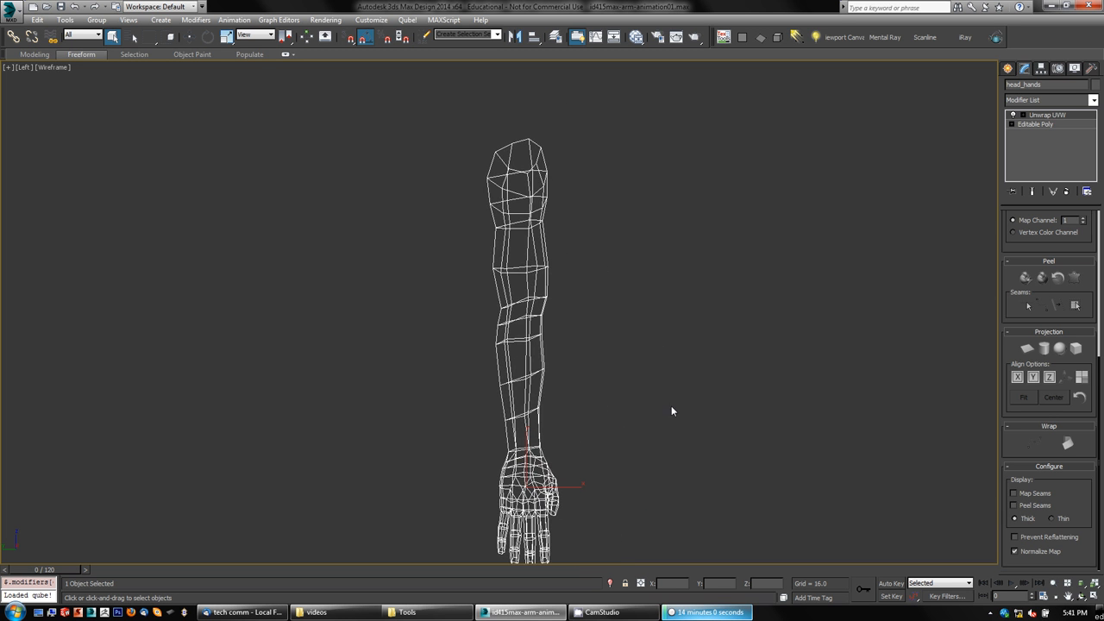
{"action": "middle_click_drag", "start_coordinate": [672, 406], "coordinate": [667, 369]}
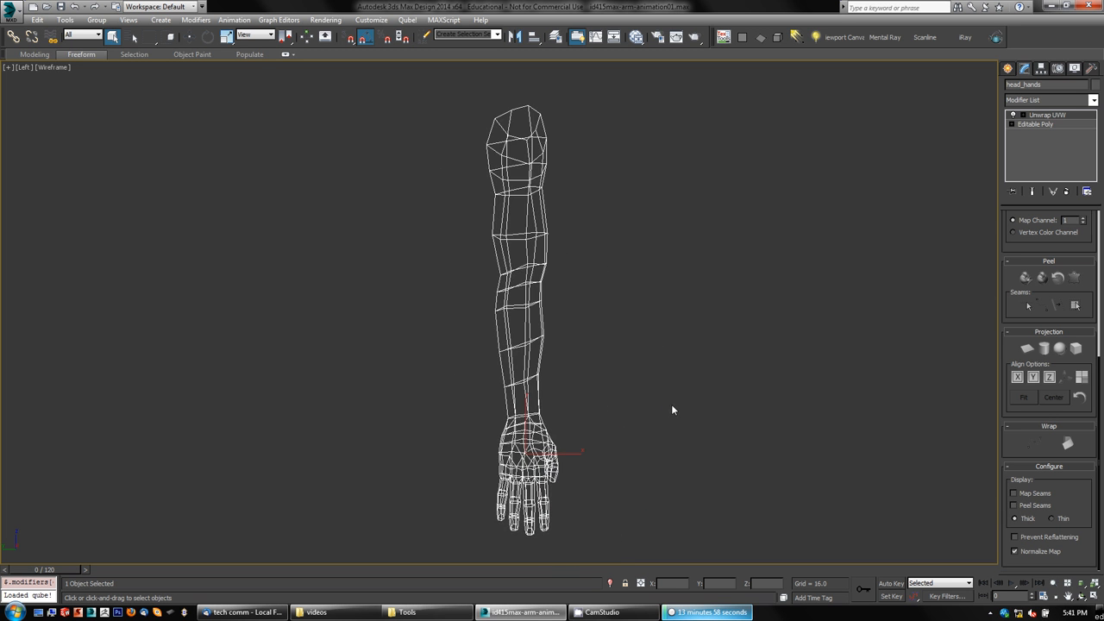
{"action": "mouse_move", "coordinate": [653, 421]}
{"action": "middle_mouse_down", "text": "ctrl+alt"}
{"action": "mouse_move", "coordinate": [651, 393]}
{"action": "mouse_move", "coordinate": [642, 404]}
{"action": "middle_mouse_up", "text": "ctrl+alt"}
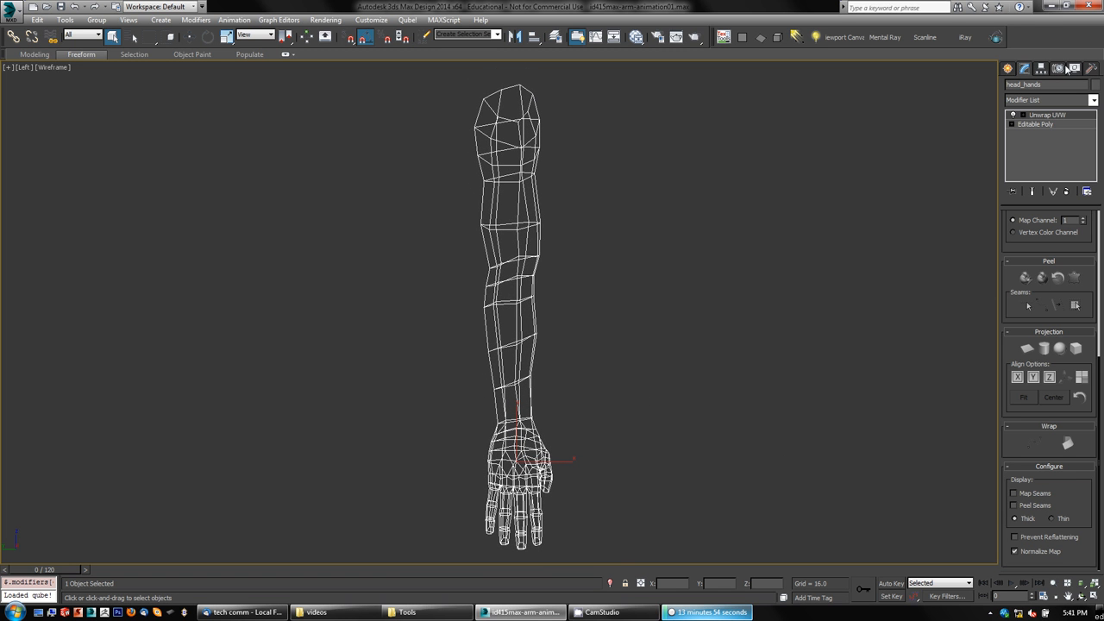
{"action": "left_click", "coordinate": [1008, 68]}
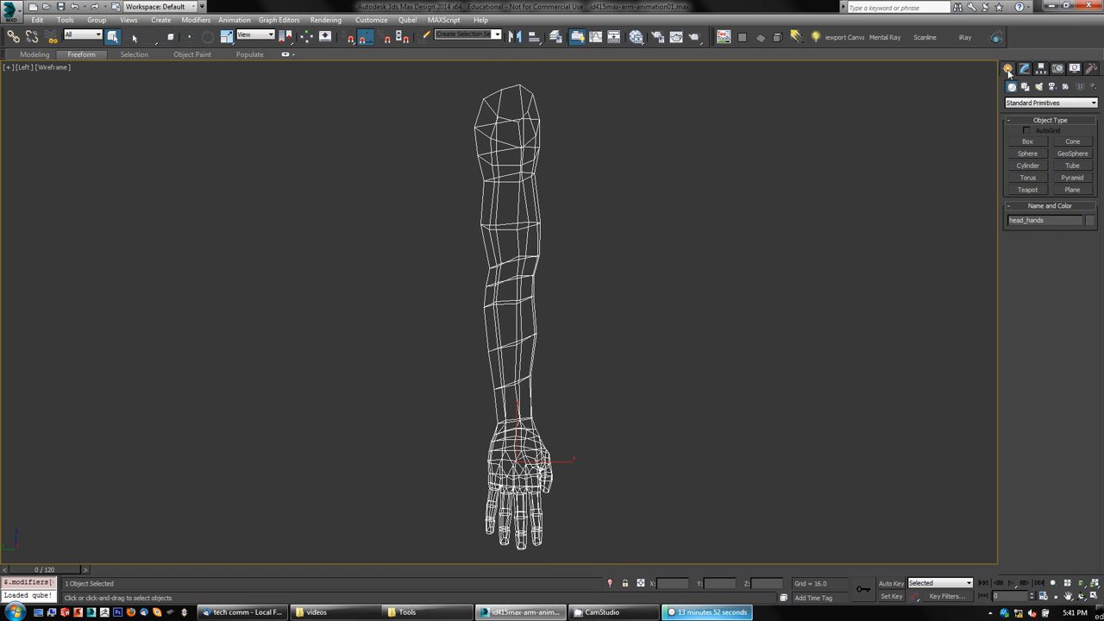
{"action": "left_click", "coordinate": [1095, 87]}
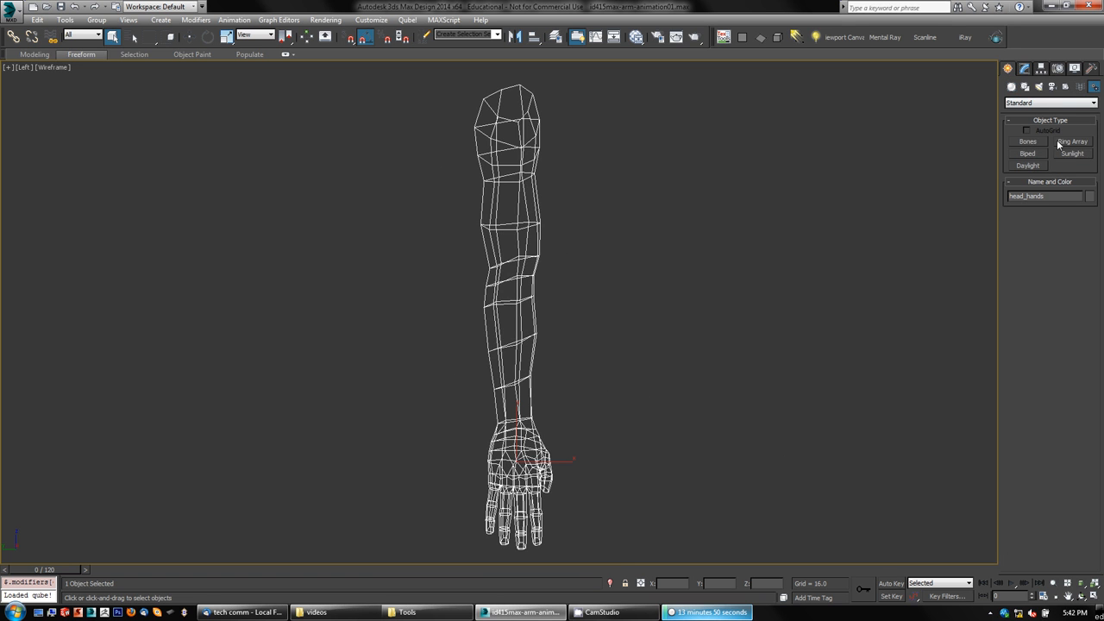
{"action": "left_click", "coordinate": [1026, 141]}
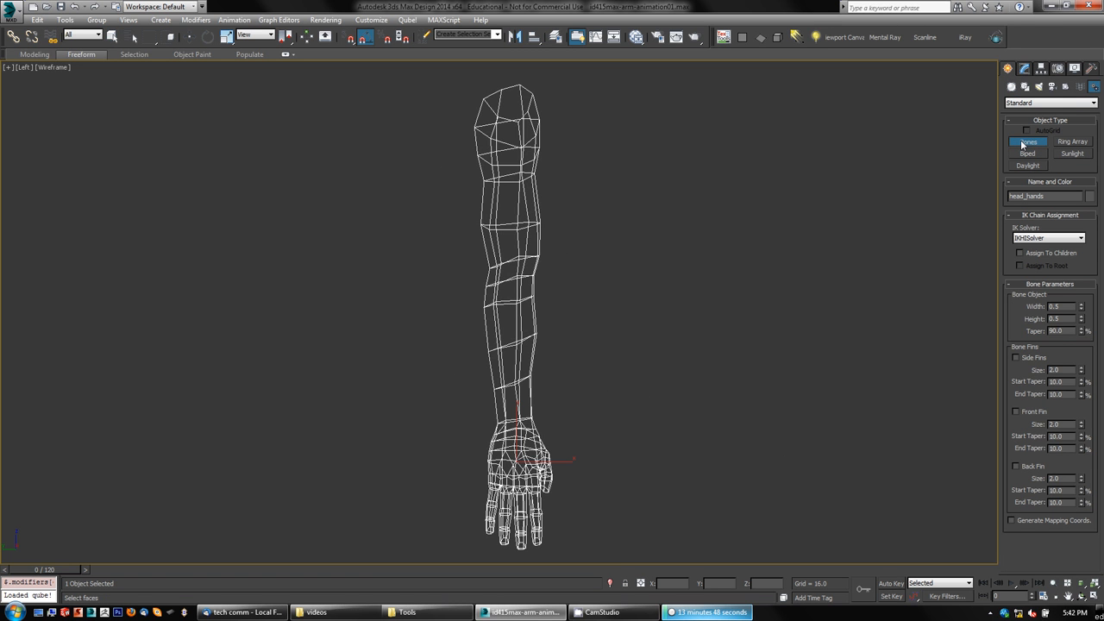
{"action": "right_click", "coordinate": [852, 134]}
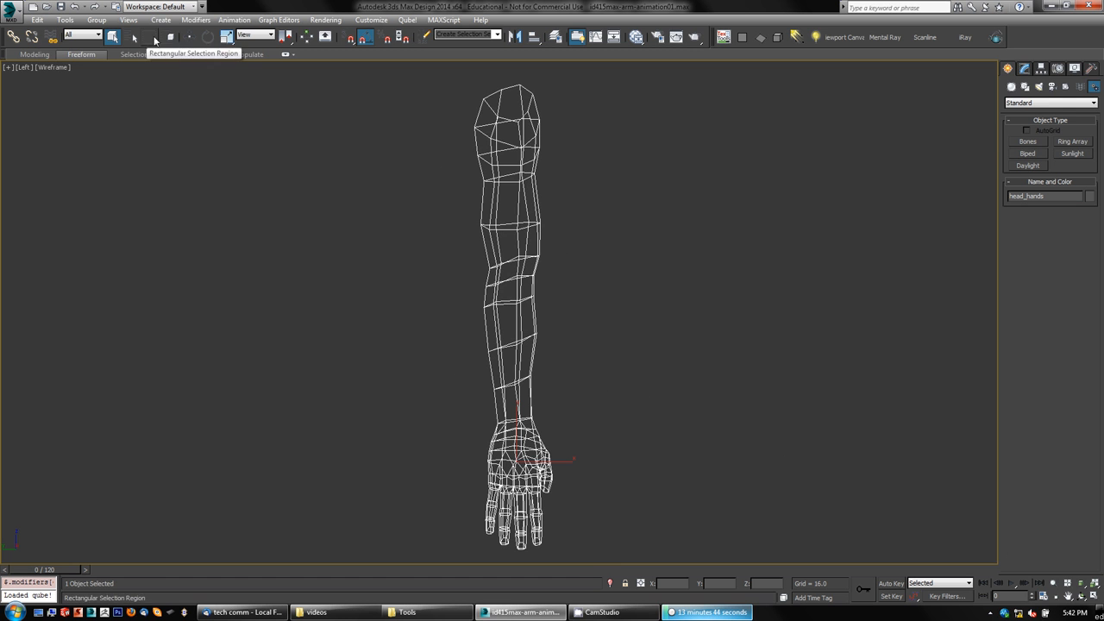
{"action": "left_click", "coordinate": [161, 20]}
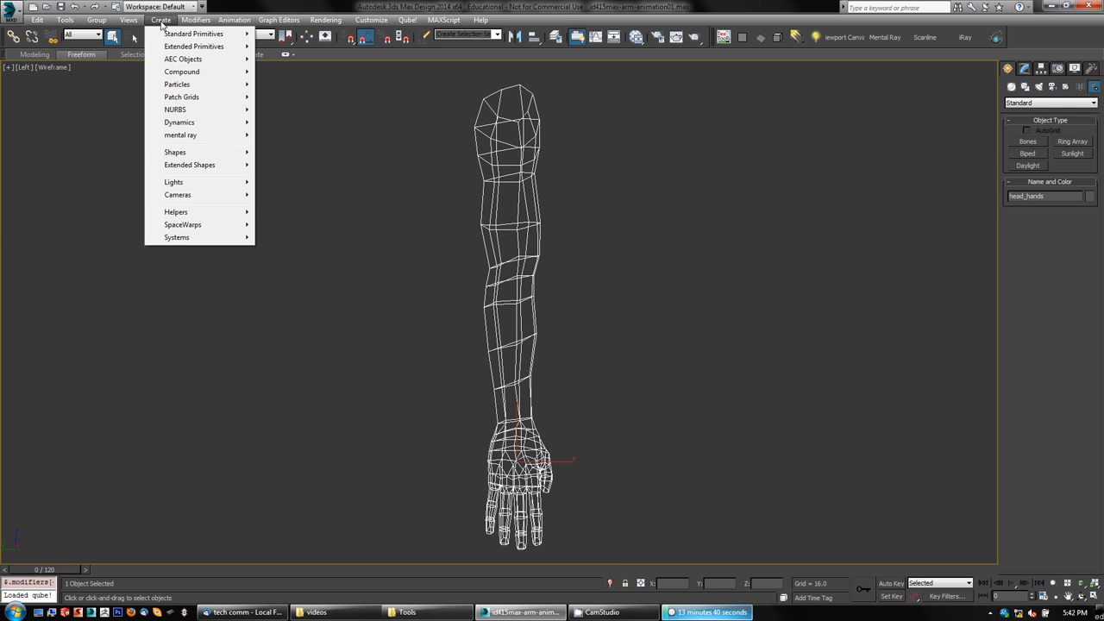
{"action": "mouse_move", "coordinate": [234, 20]}
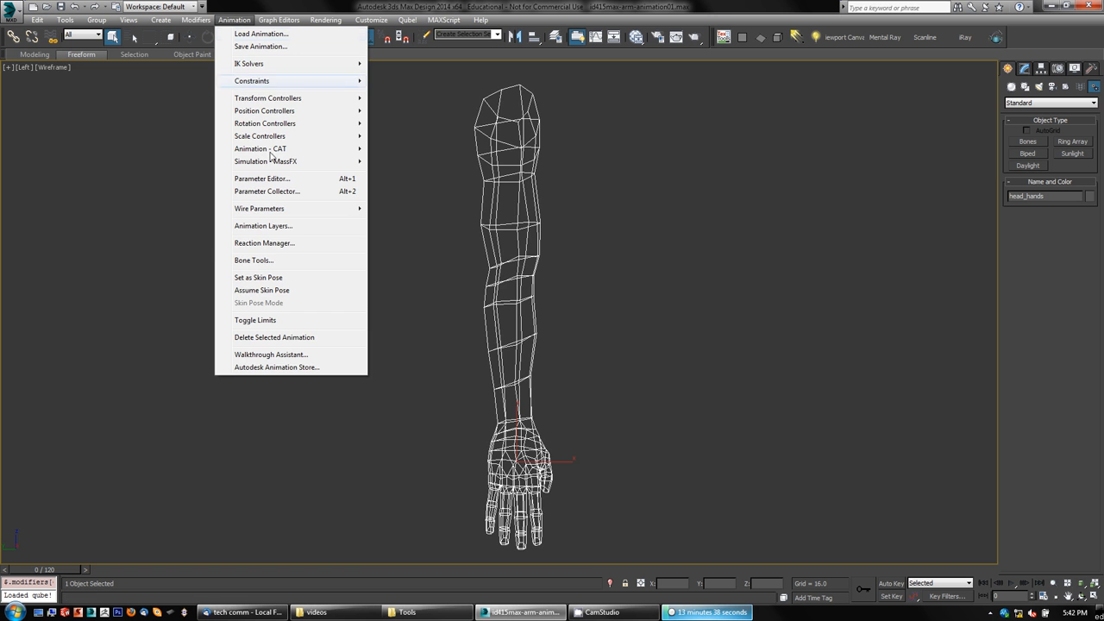
{"action": "left_click", "coordinate": [255, 260]}
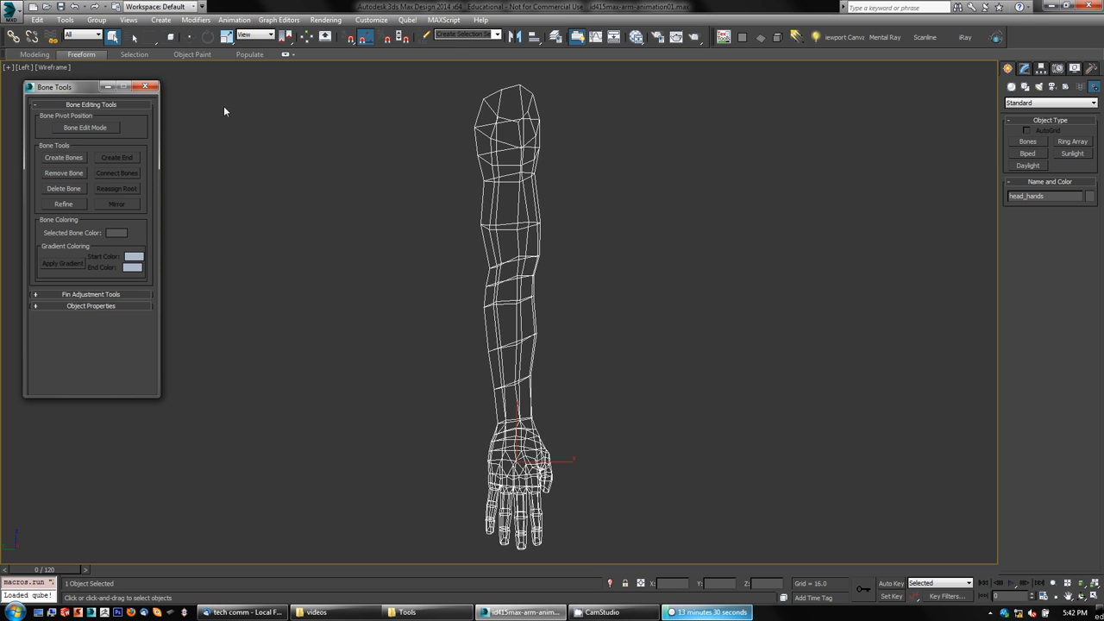
{"action": "left_click", "coordinate": [146, 87]}
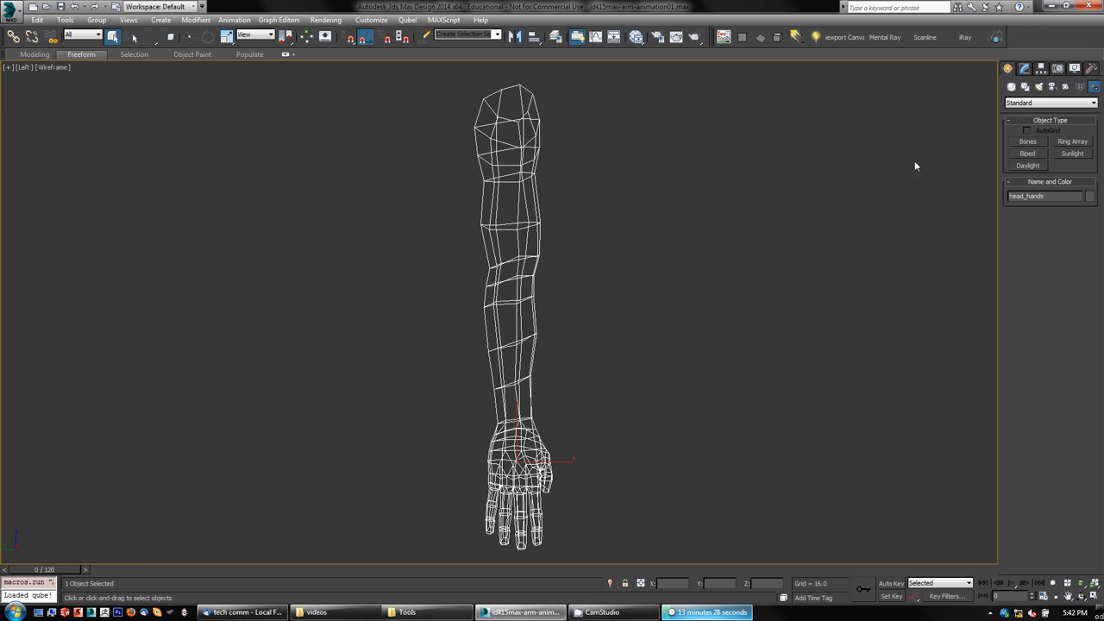
Step: Draw a three-segment bone chain beside the arm, move its end, then select the whole chain and delete it
{"action": "left_click", "coordinate": [1026, 142]}
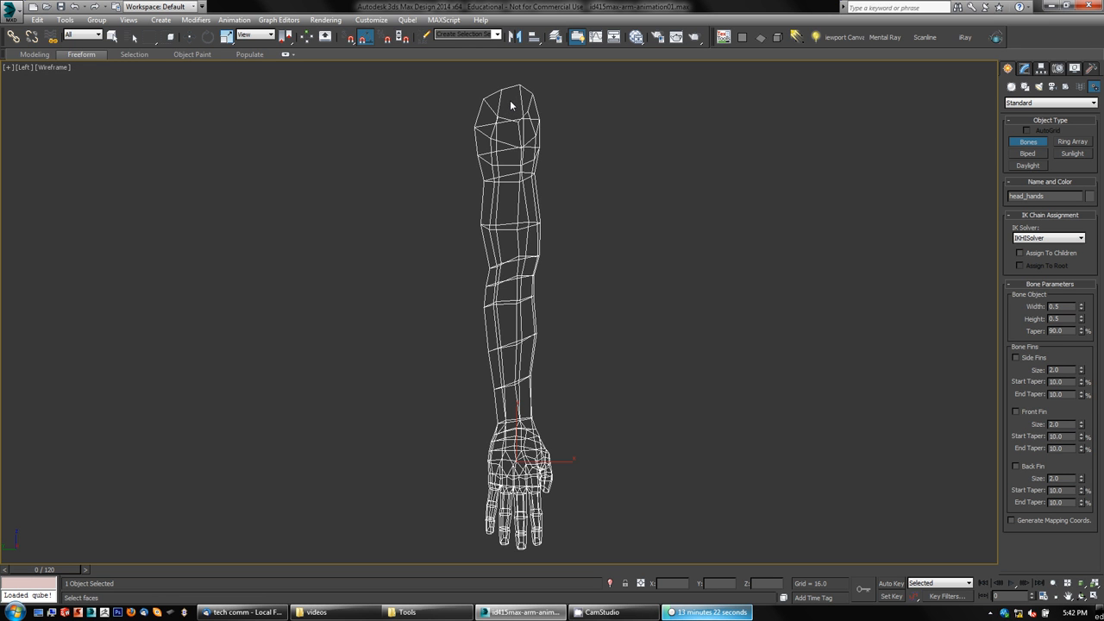
{"action": "left_click", "coordinate": [663, 116]}
{"action": "left_click", "coordinate": [679, 241]}
{"action": "left_click", "coordinate": [753, 365]}
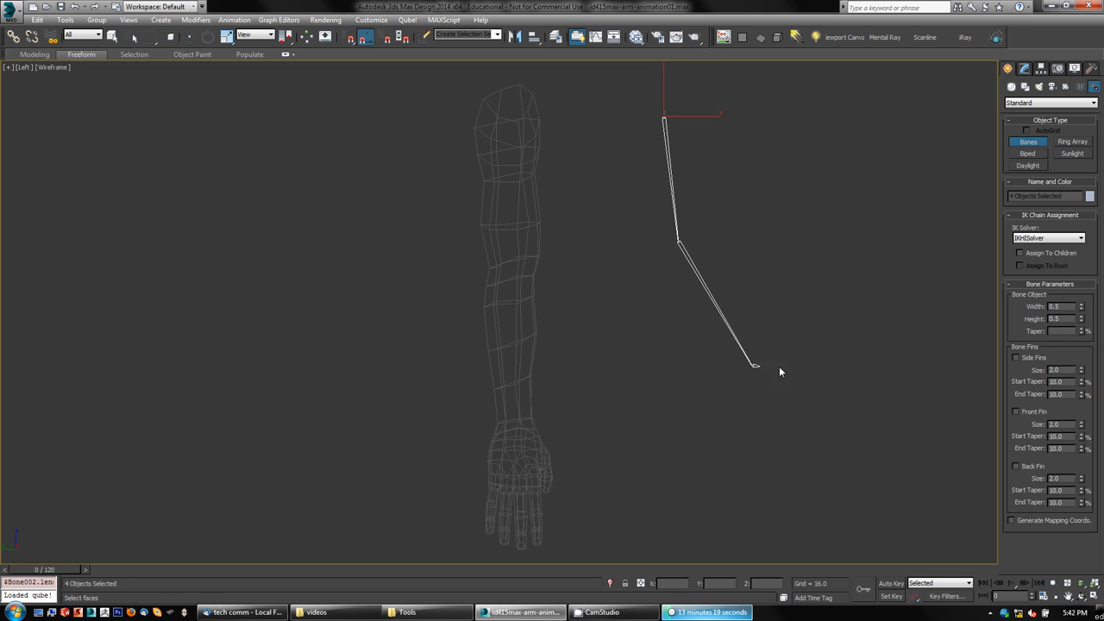
{"action": "left_click", "coordinate": [852, 361]}
{"action": "right_click", "coordinate": [899, 319]}
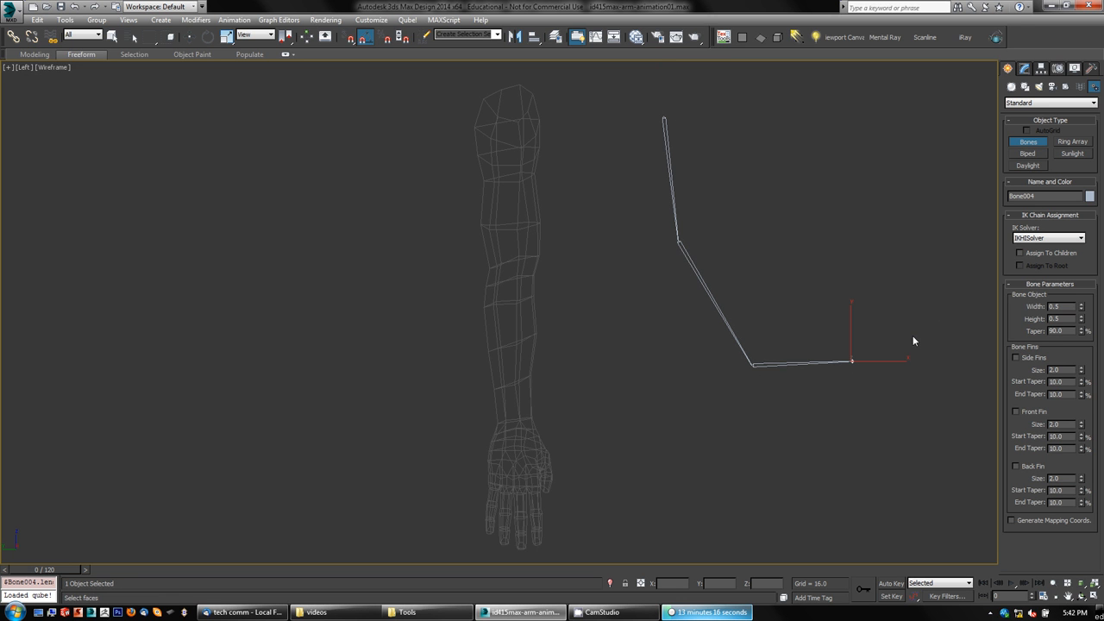
{"action": "key", "text": "w"}
{"action": "left_click_drag", "start_coordinate": [867, 347], "coordinate": [906, 287]}
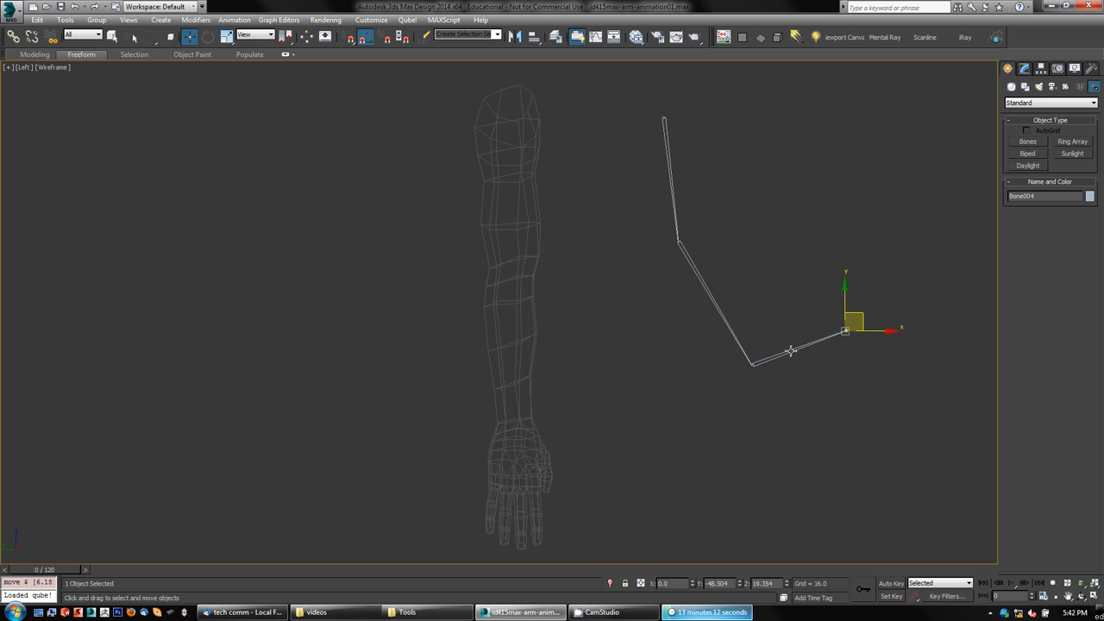
{"action": "left_click", "coordinate": [668, 166]}
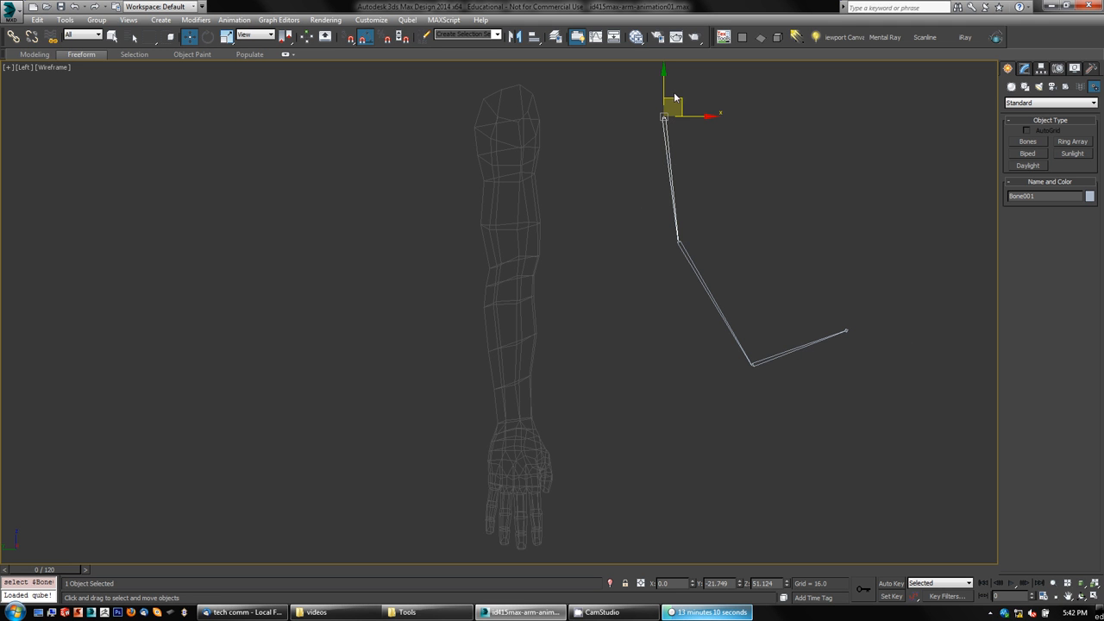
{"action": "left_click_drag", "start_coordinate": [682, 100], "coordinate": [720, 138]}
{"action": "double_click", "coordinate": [670, 144]}
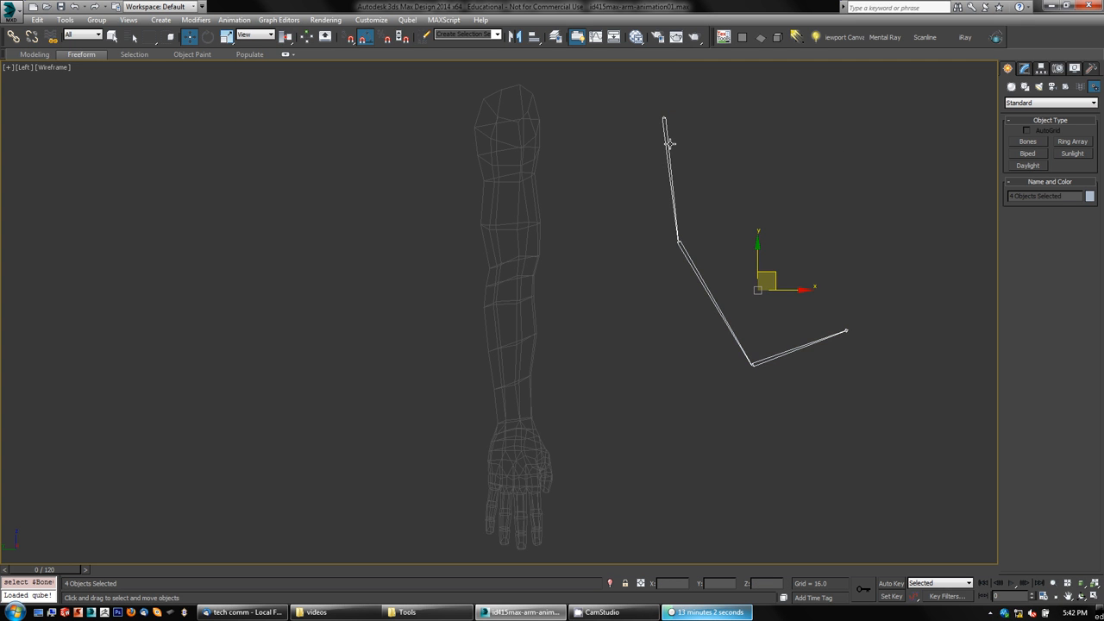
{"action": "key", "text": "Delete"}
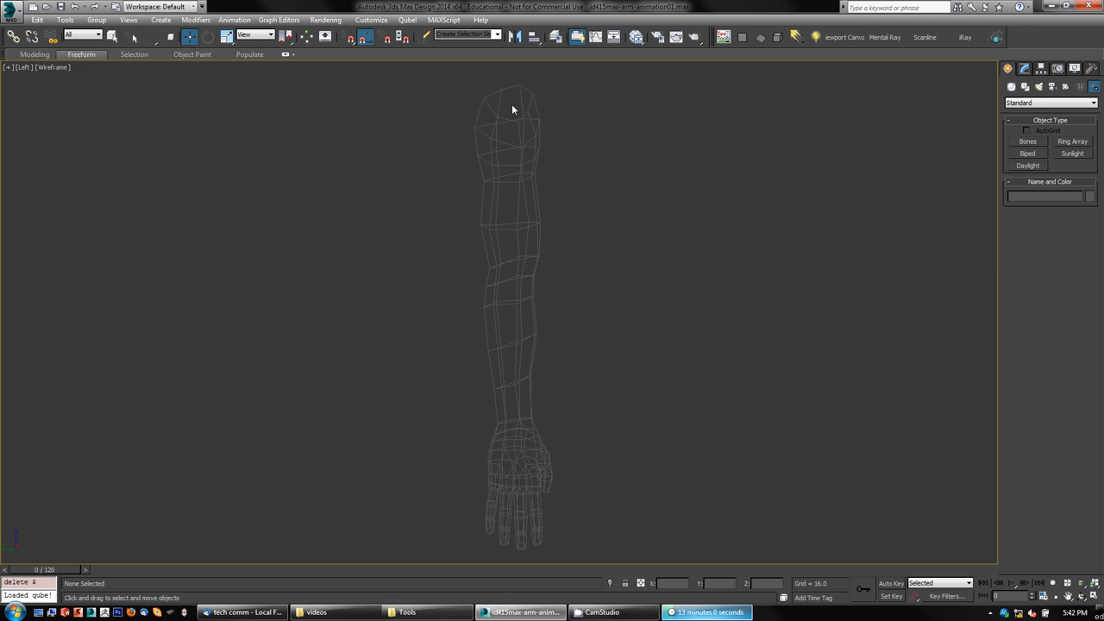
Step: Set the bone width and height to 1.0
{"action": "left_click", "coordinate": [1027, 142]}
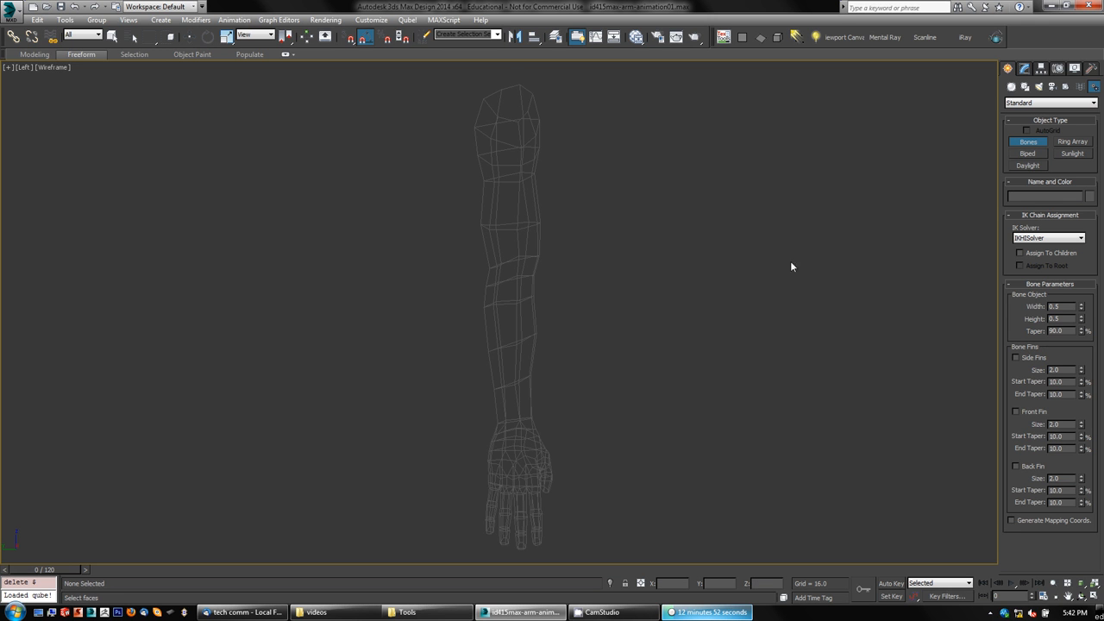
{"action": "left_click", "coordinate": [509, 110]}
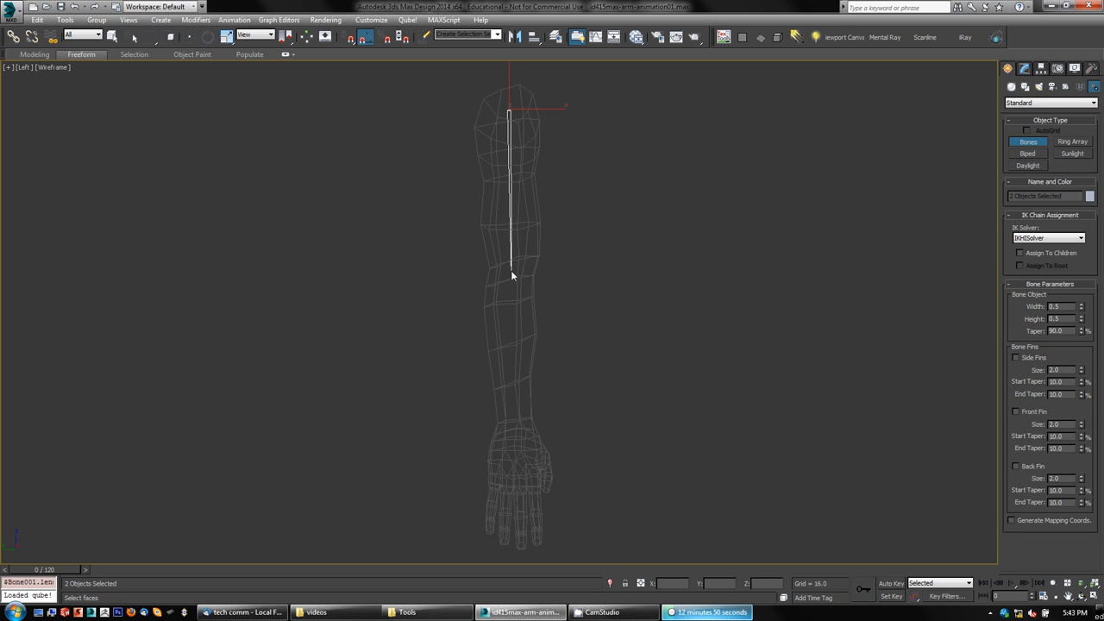
{"action": "right_click", "coordinate": [589, 276]}
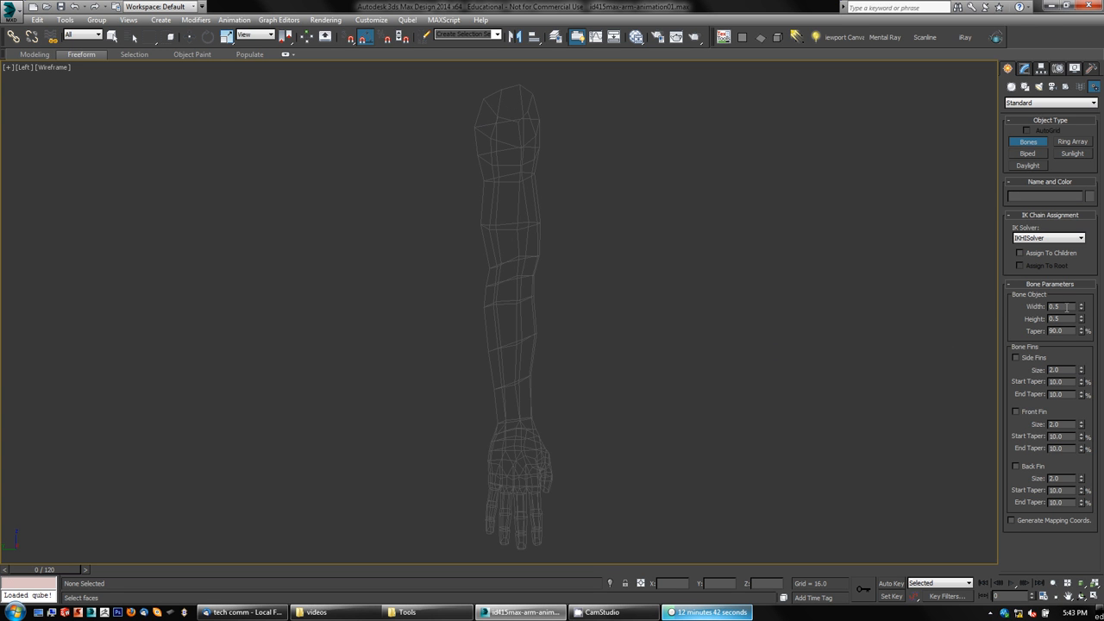
{"action": "left_click_drag", "start_coordinate": [1069, 307], "coordinate": [999, 308]}
{"action": "type", "text": "1"}
{"action": "left_click_drag", "start_coordinate": [1065, 320], "coordinate": [1004, 319]}
{"action": "type", "text": "1"}
{"action": "key", "text": "Return"}
Step: Draw a two-bone chain beside the arm and undo it
{"action": "left_click", "coordinate": [655, 147]}
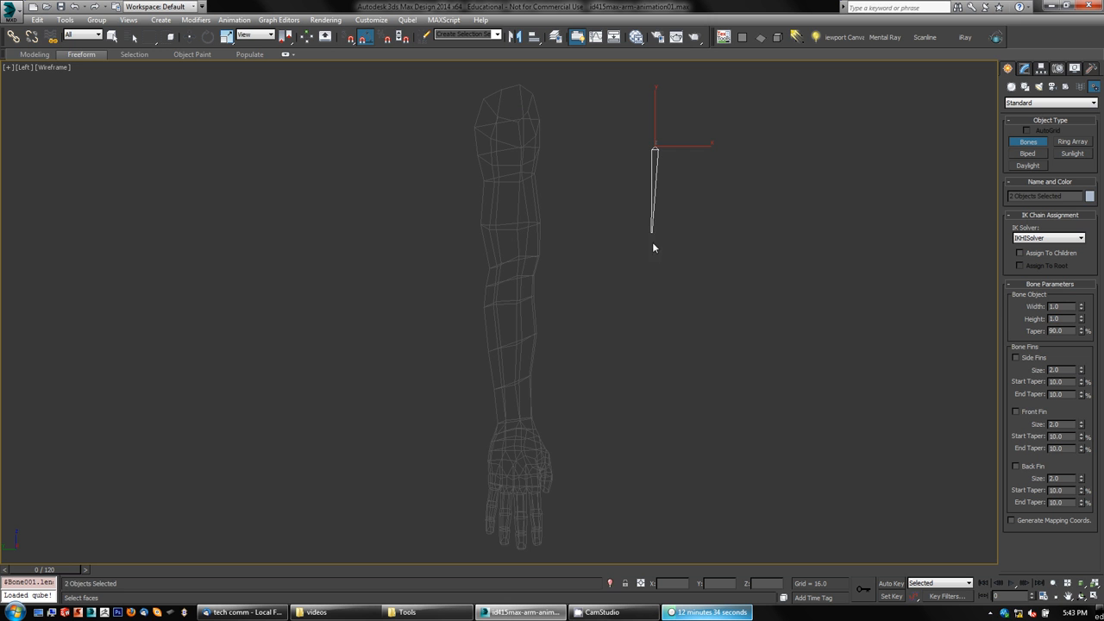
{"action": "left_click", "coordinate": [653, 295]}
{"action": "right_click", "coordinate": [746, 343]}
{"action": "key", "text": "ctrl+z"}
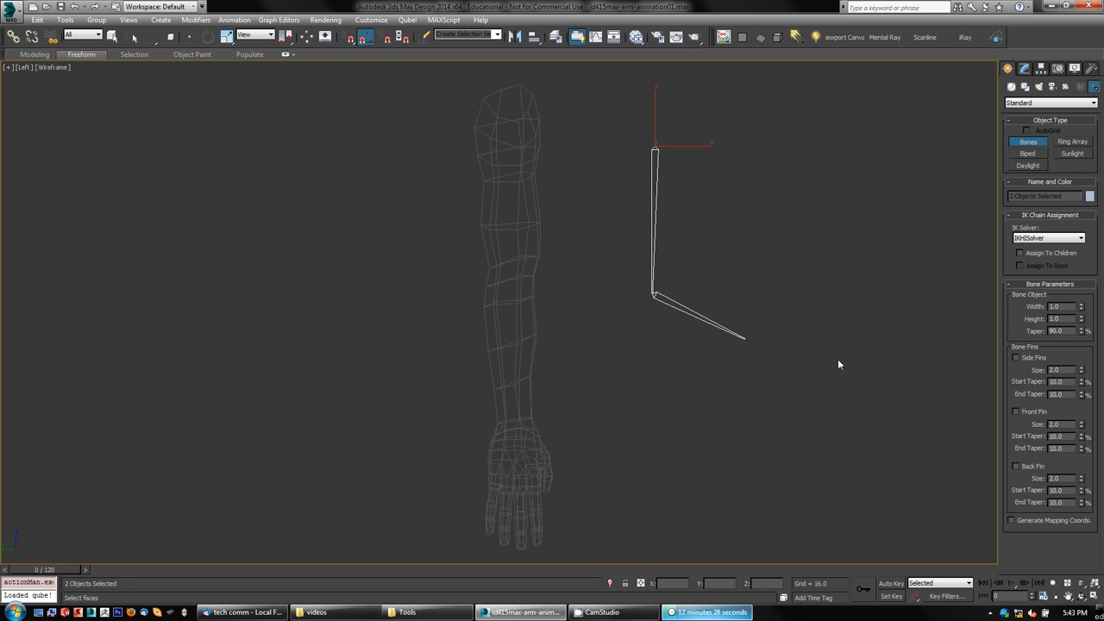
{"action": "key", "text": "ctrl+z"}
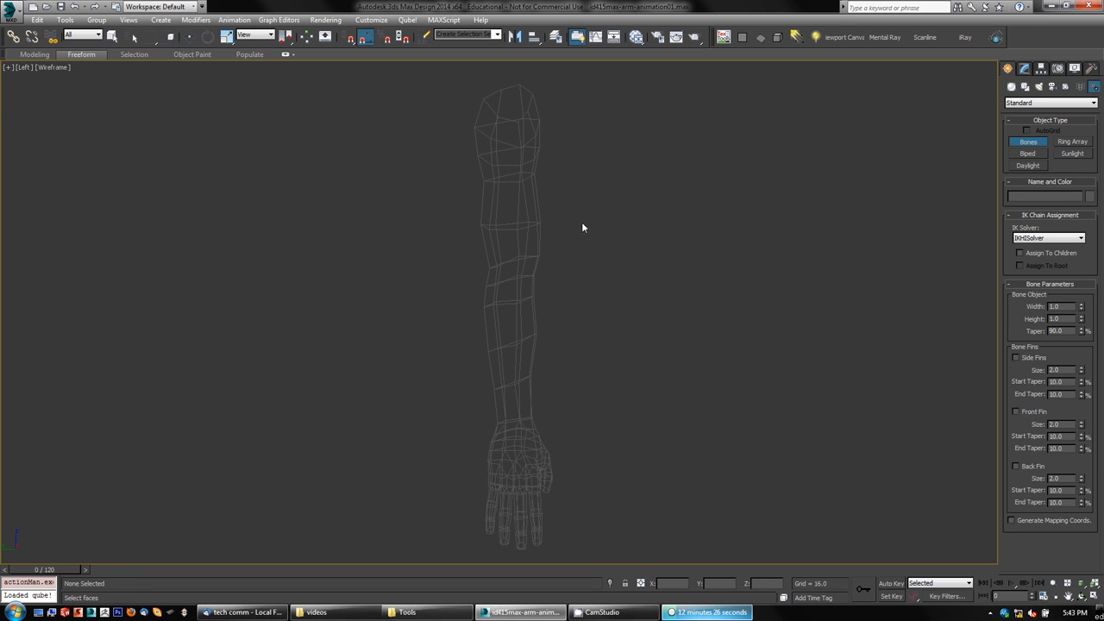
Step: Draw a bone chain from the shoulder through the elbow and wrist down into the hand, then delete its end bone
{"action": "left_click", "coordinate": [508, 106]}
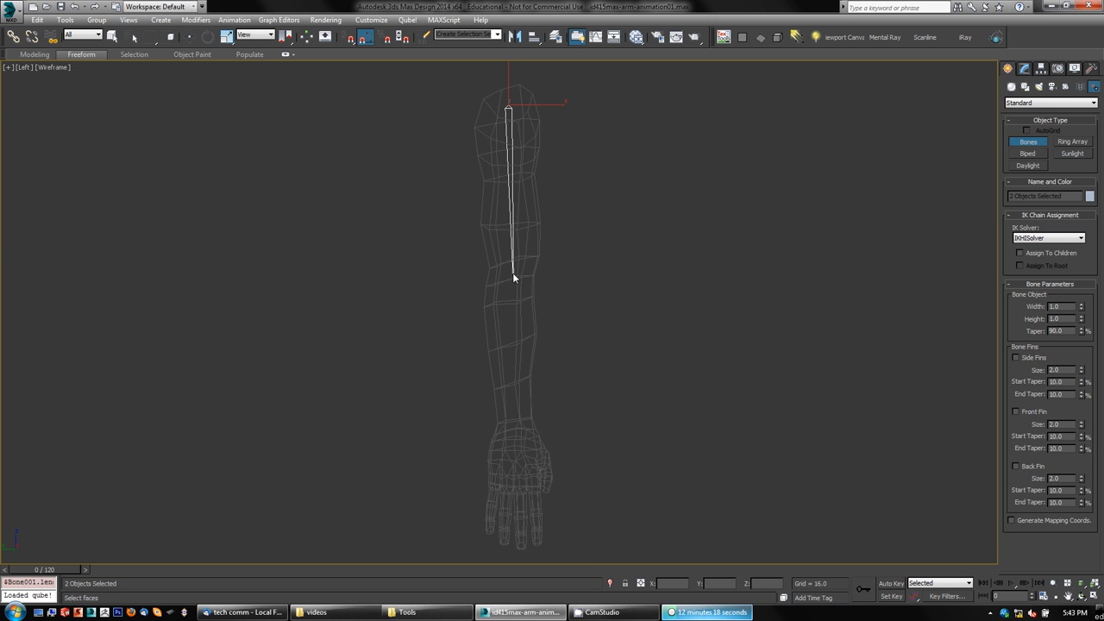
{"action": "left_click", "coordinate": [513, 276]}
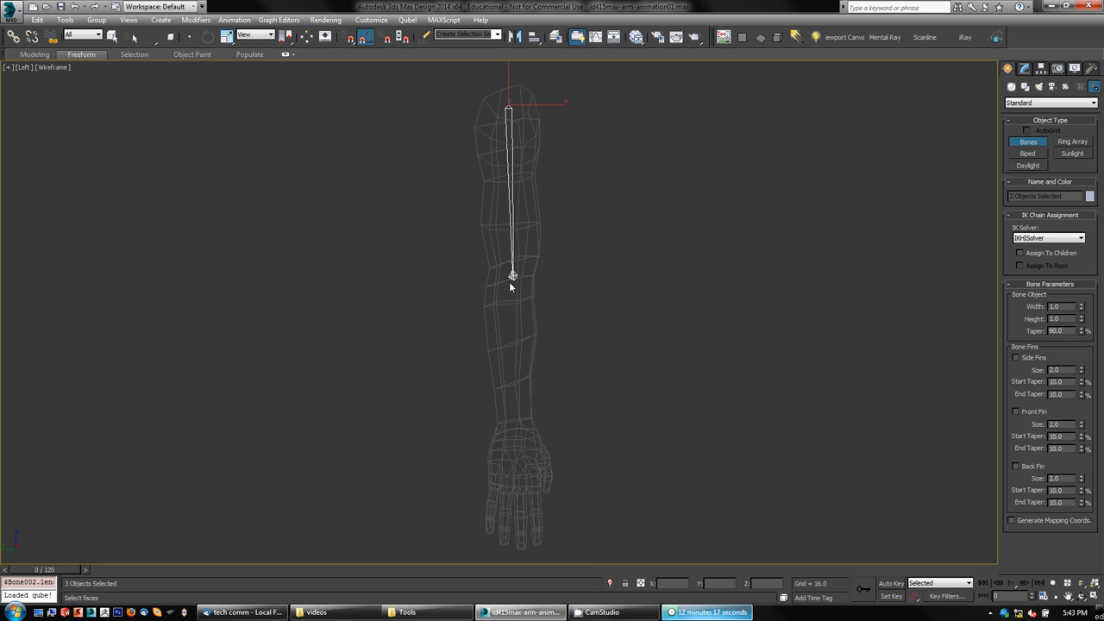
{"action": "left_click", "coordinate": [515, 418]}
{"action": "left_click", "coordinate": [519, 482]}
{"action": "right_click", "coordinate": [660, 486]}
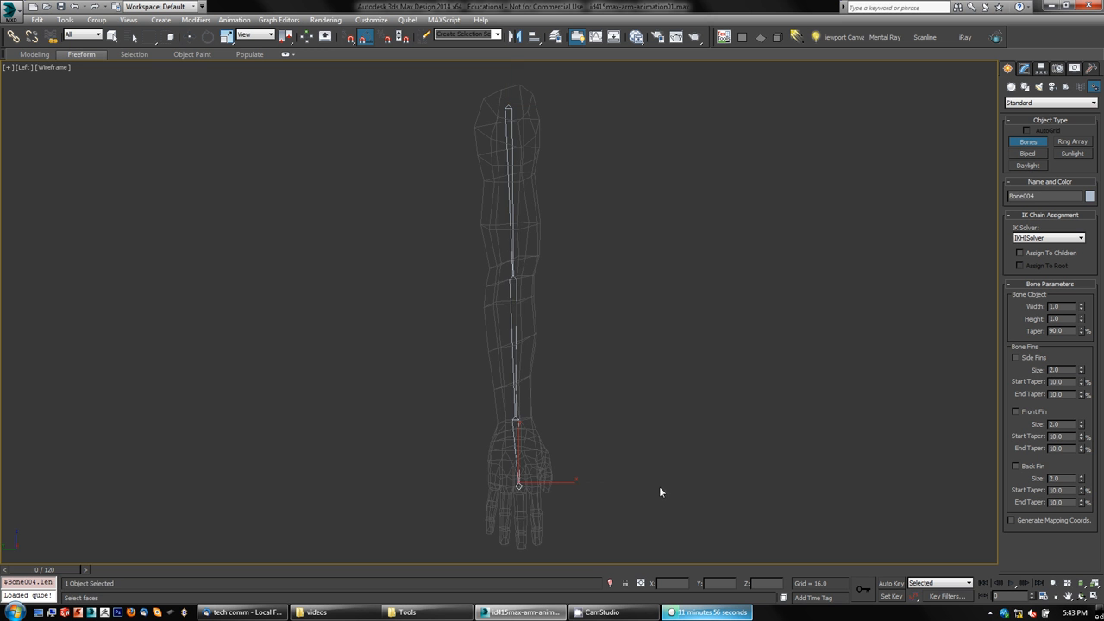
{"action": "key", "text": "Delete"}
Step: Inspect the new bone chain's alignment inside the arm from the Left and Front viewports
{"action": "scroll", "coordinate": [618, 422], "scroll_direction": "up", "scroll_amount": 5}
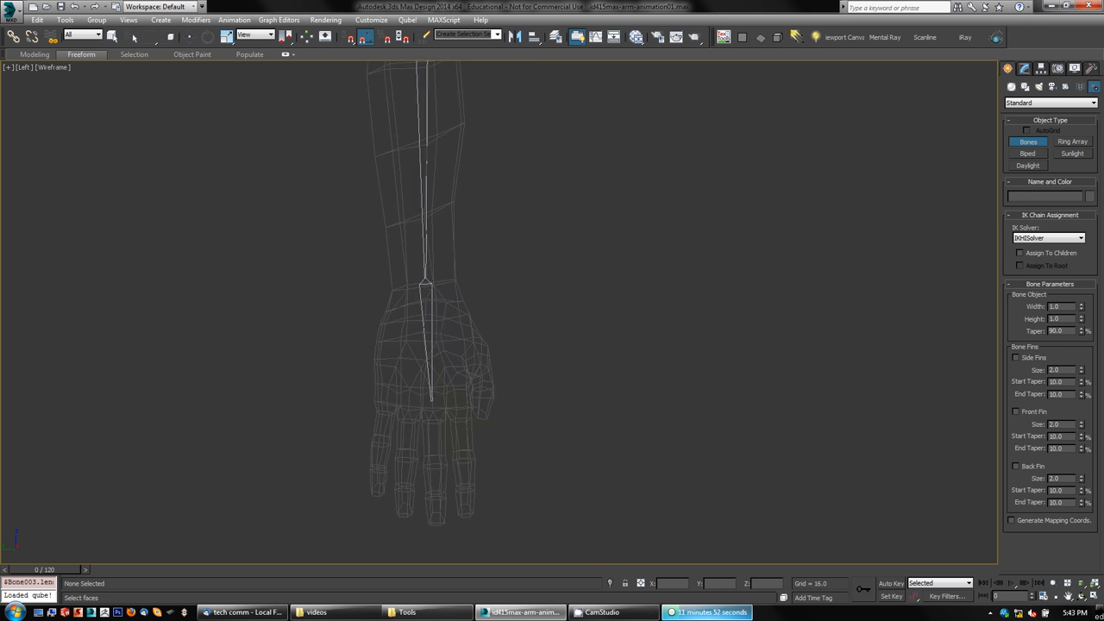
{"action": "middle_click_drag", "start_coordinate": [616, 412], "coordinate": [730, 378]}
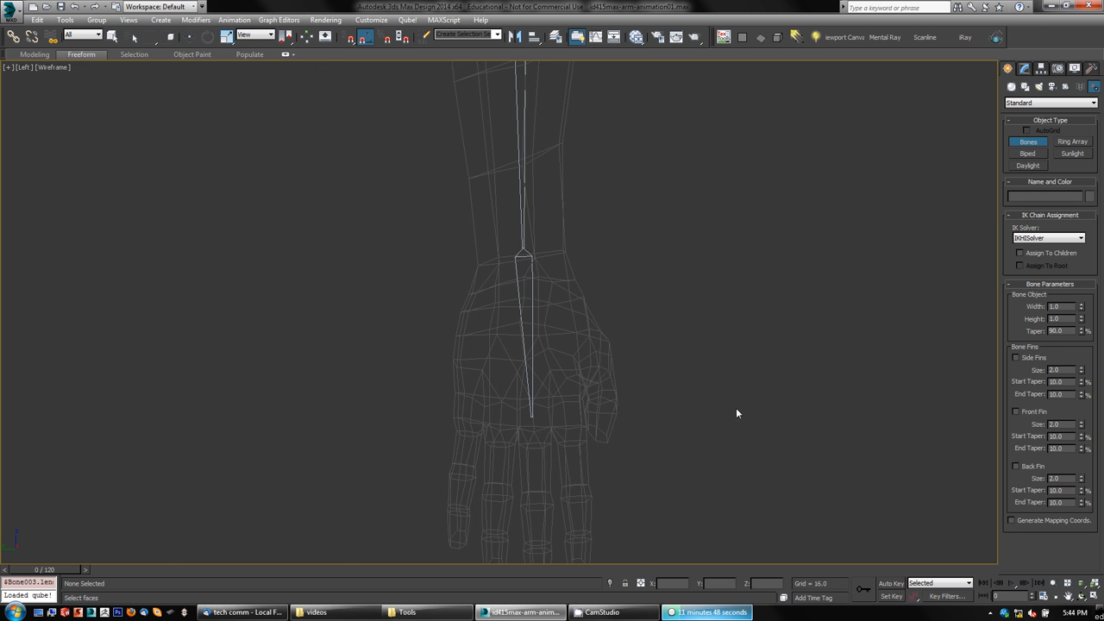
{"action": "key", "text": "alt+w"}
{"action": "left_click", "coordinate": [179, 348]}
{"action": "key", "text": "alt+w"}
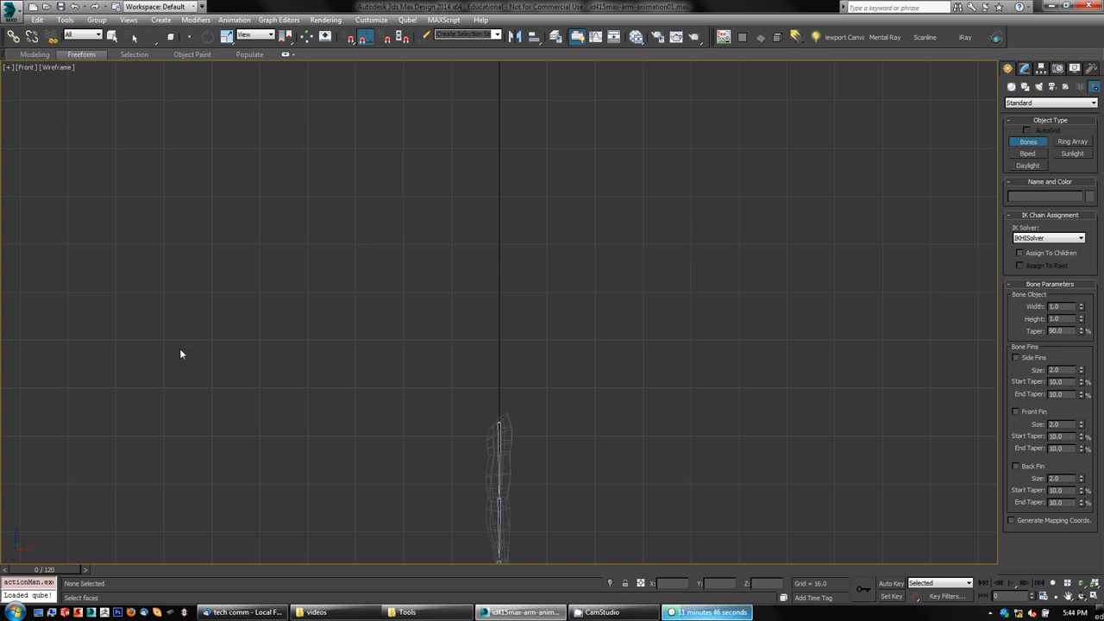
{"action": "middle_click_drag", "start_coordinate": [615, 490], "coordinate": [557, 373]}
{"action": "scroll", "coordinate": [537, 377], "scroll_direction": "up", "scroll_amount": 2}
{"action": "scroll", "coordinate": [537, 378], "scroll_direction": "down", "scroll_amount": 1}
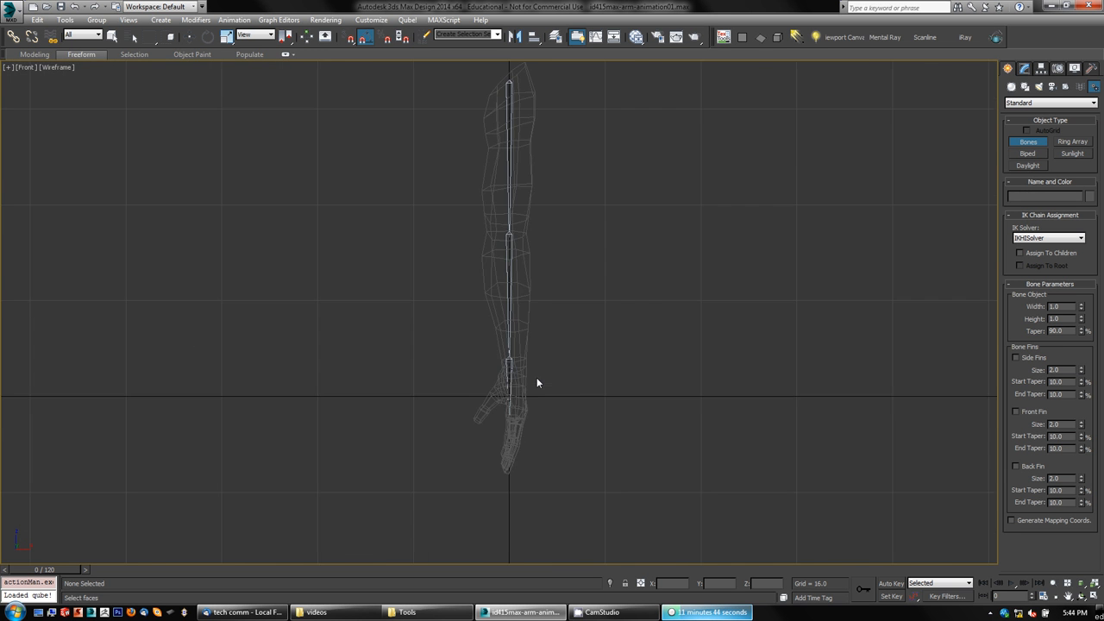
{"action": "middle_click_drag", "start_coordinate": [586, 317], "coordinate": [595, 386]}
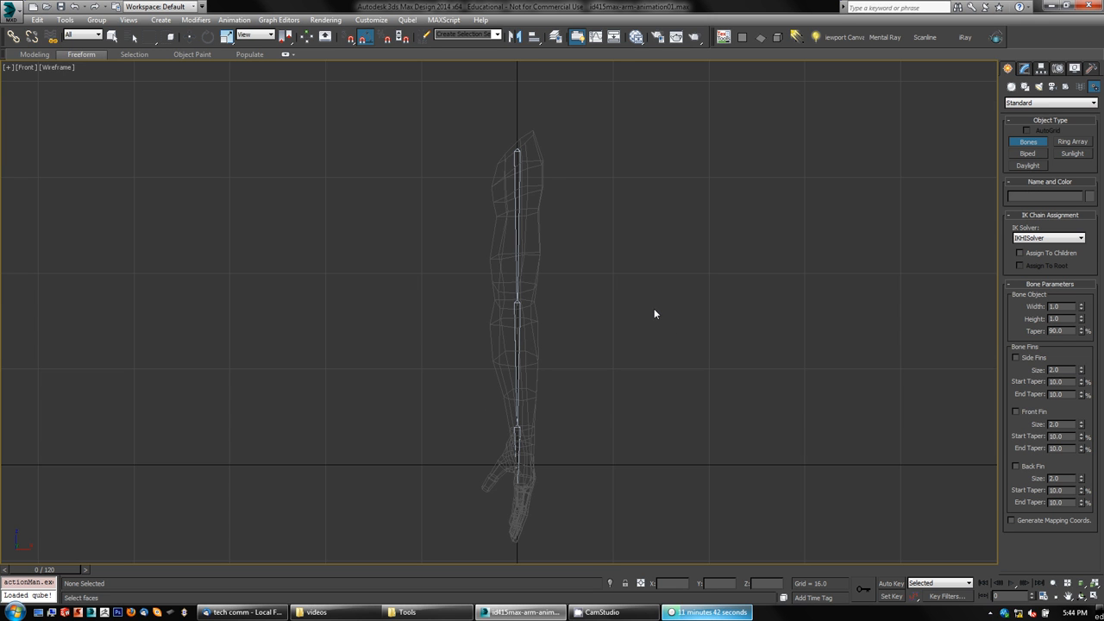
{"action": "left_click", "coordinate": [519, 302]}
{"action": "right_click", "coordinate": [689, 393]}
{"action": "key", "text": "w"}
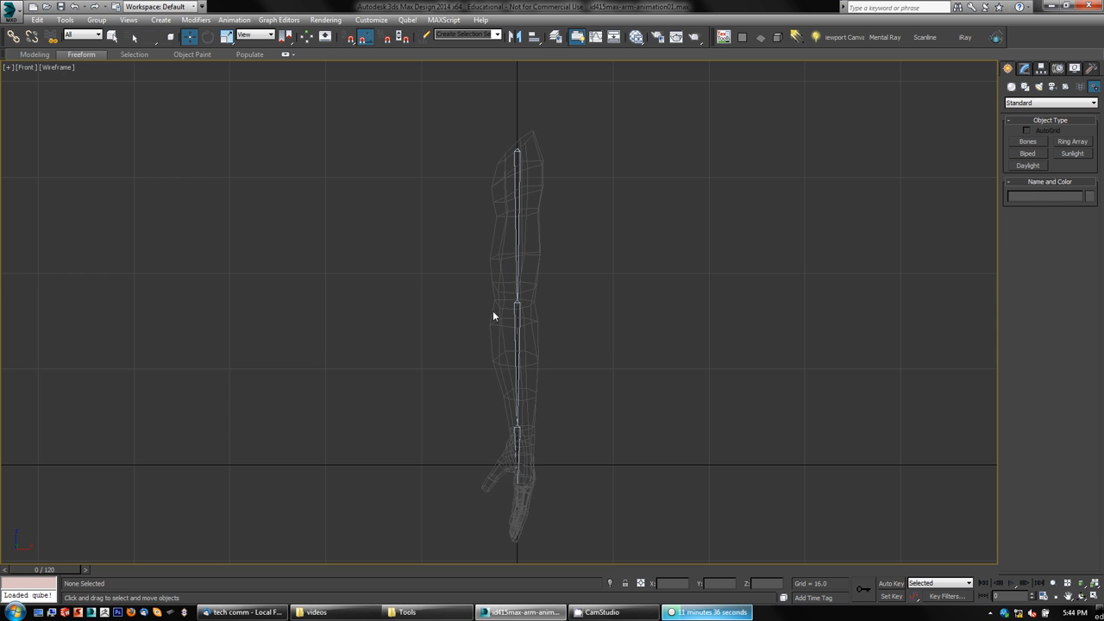
Step: Select the upper arm bone for rotation and set the angle snap increment to 1 degree
{"action": "left_click", "coordinate": [512, 278]}
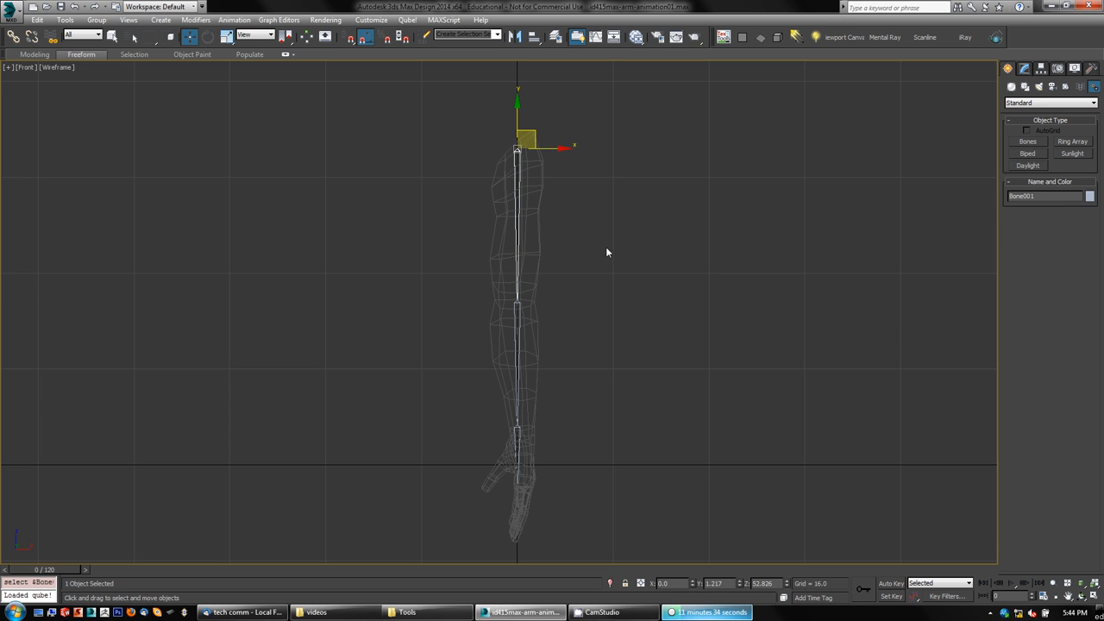
{"action": "key", "text": "e"}
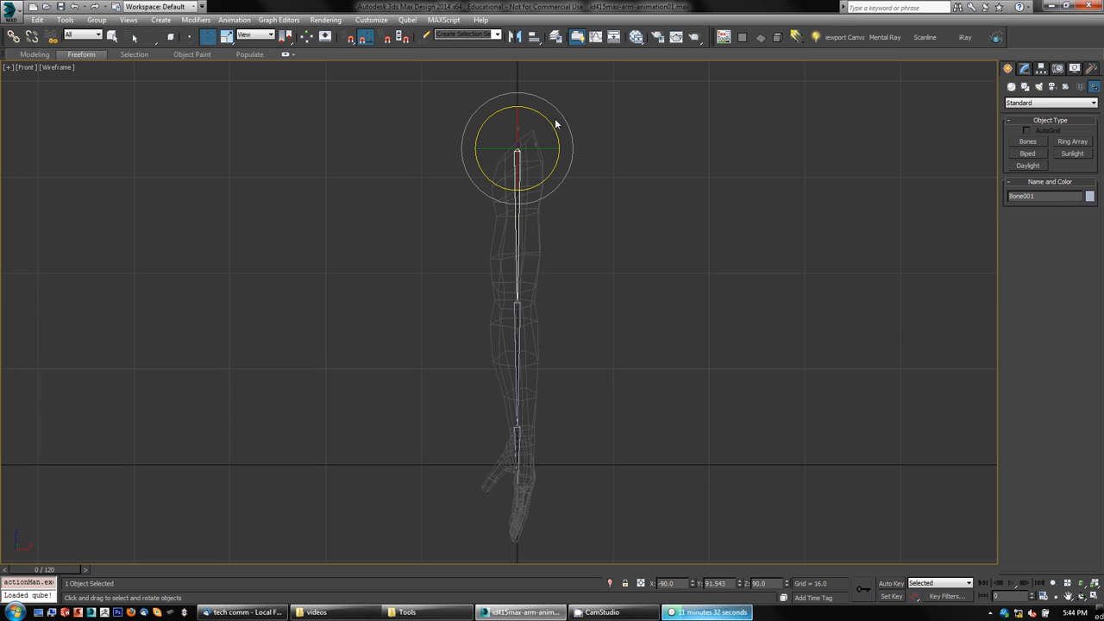
{"action": "mouse_move", "coordinate": [552, 123]}
{"action": "left_mouse_down"}
{"action": "mouse_move", "coordinate": [557, 134]}
{"action": "mouse_move", "coordinate": [552, 122]}
{"action": "left_mouse_up"}
{"action": "right_click", "coordinate": [548, 131]}
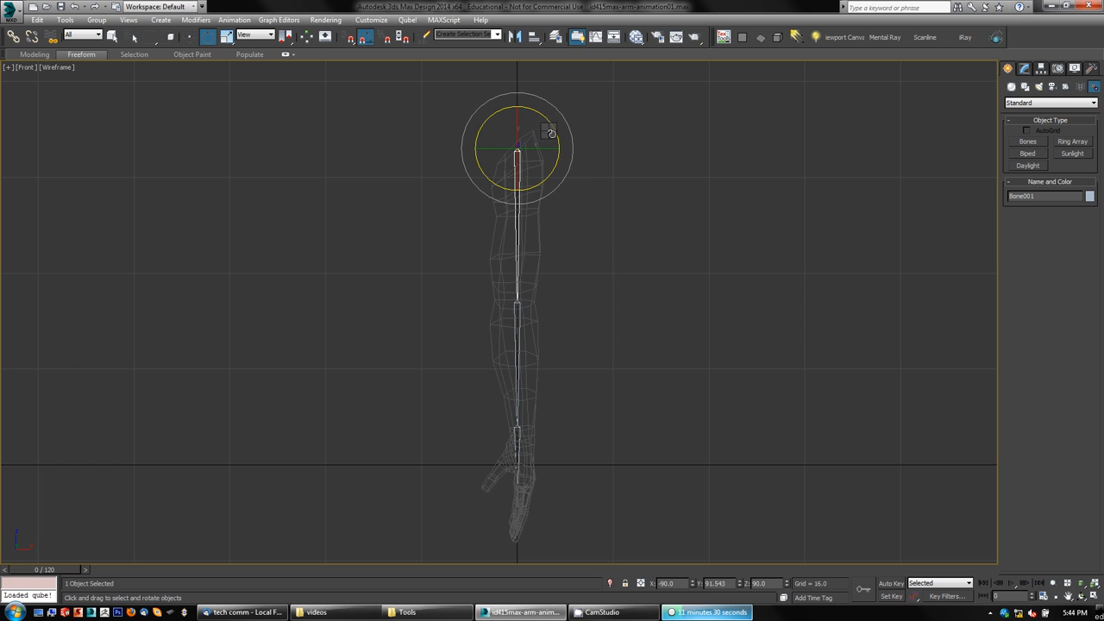
{"action": "left_click", "coordinate": [363, 38]}
{"action": "right_click", "coordinate": [364, 38]}
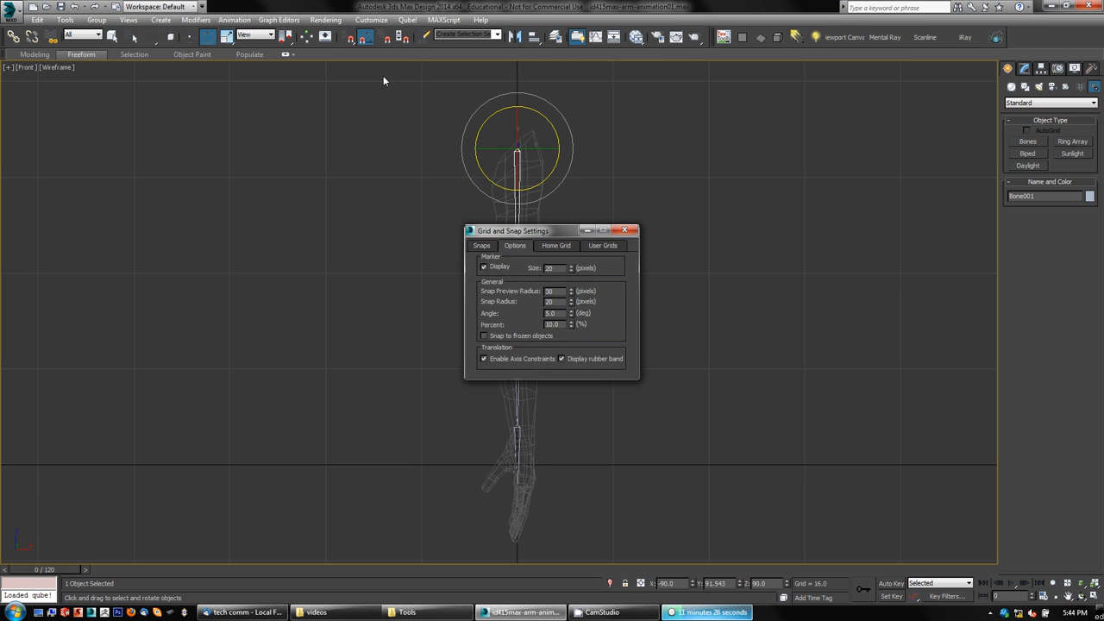
{"action": "double_click", "coordinate": [550, 314]}
{"action": "type", "text": "1"}
{"action": "key", "text": "Return"}
{"action": "left_click", "coordinate": [624, 230]}
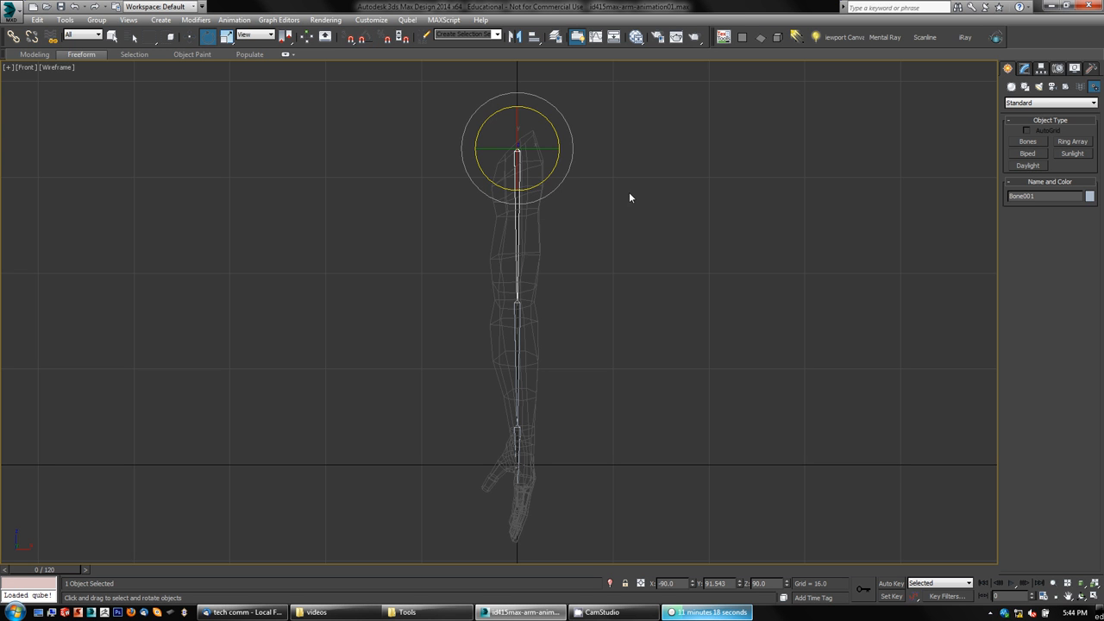
Step: Rotate the upper arm and forearm bones slightly so the chain sits inside the arm
{"action": "left_click_drag", "start_coordinate": [557, 134], "coordinate": [557, 134]}
{"action": "middle_click_drag", "start_coordinate": [593, 402], "coordinate": [577, 337]}
{"action": "scroll", "coordinate": [562, 354], "scroll_direction": "up", "scroll_amount": 2}
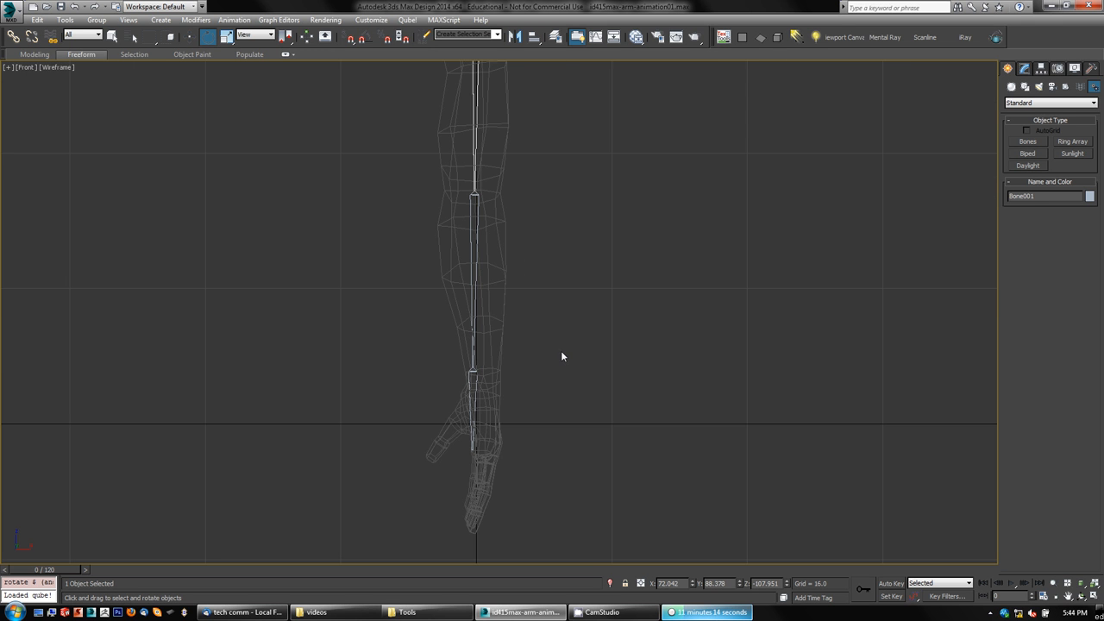
{"action": "left_click", "coordinate": [475, 316]}
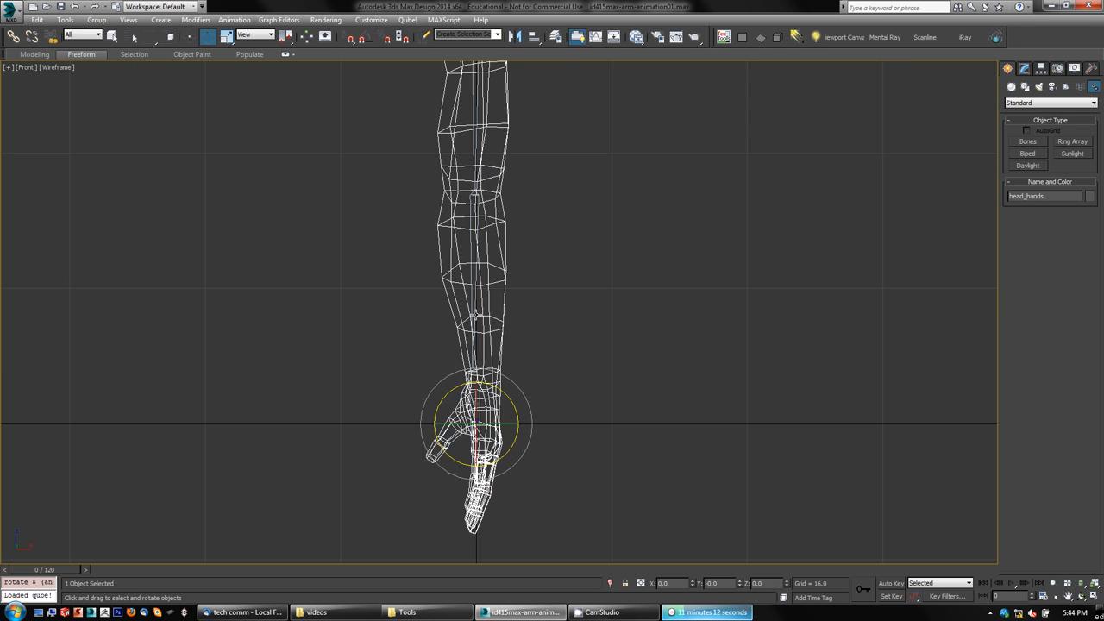
{"action": "left_click", "coordinate": [473, 292]}
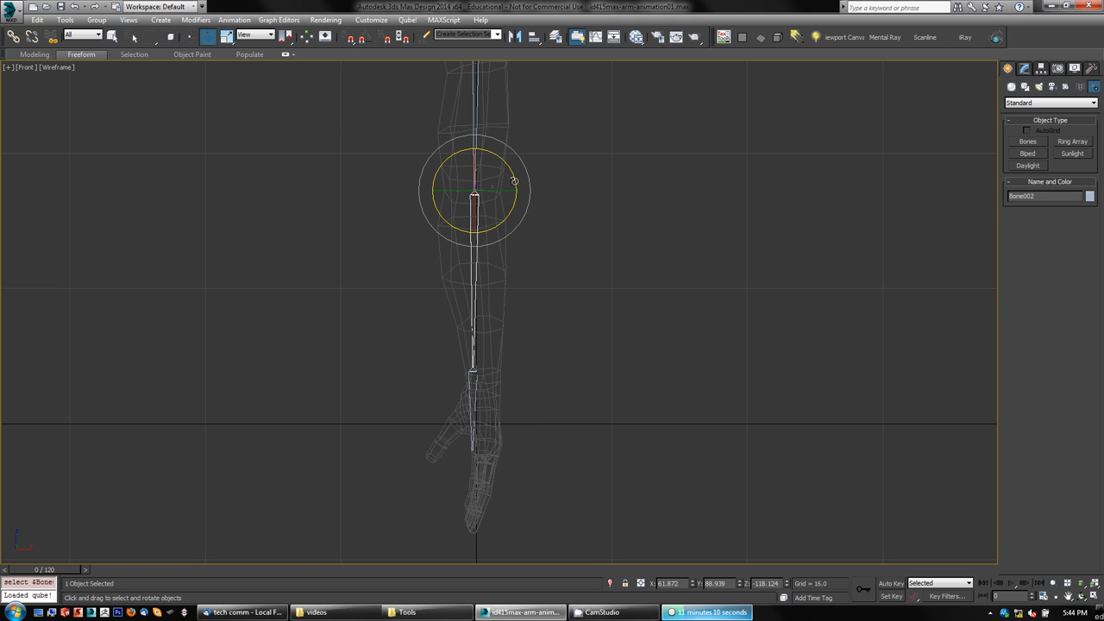
{"action": "left_click_drag", "start_coordinate": [515, 180], "coordinate": [514, 177]}
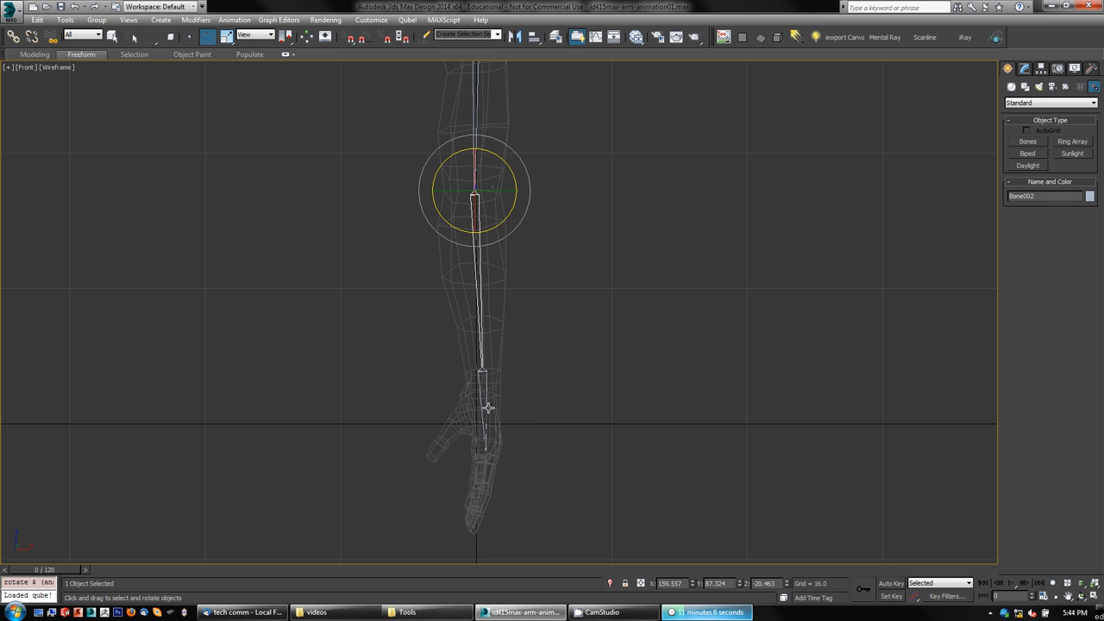
{"action": "middle_click_drag", "start_coordinate": [634, 423], "coordinate": [588, 416]}
Step: Review the arm bones in wireframe from the Perspective, Front and Left viewports with the grid hidden
{"action": "key", "text": "alt+w"}
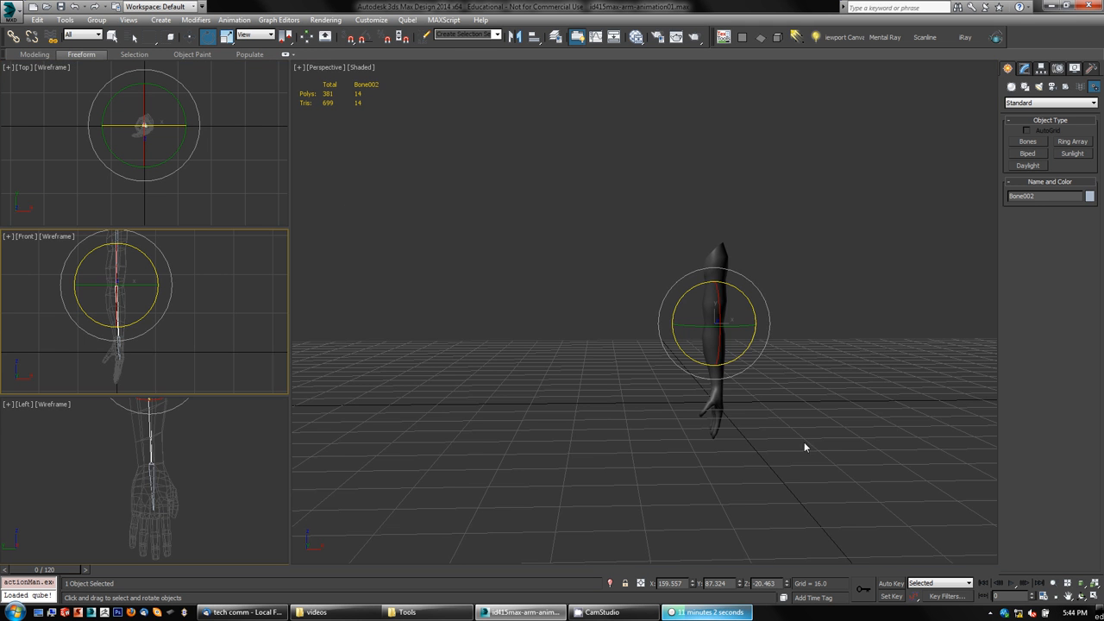
{"action": "middle_click_drag", "start_coordinate": [804, 443], "coordinate": [715, 483]}
{"action": "key", "text": "F3"}
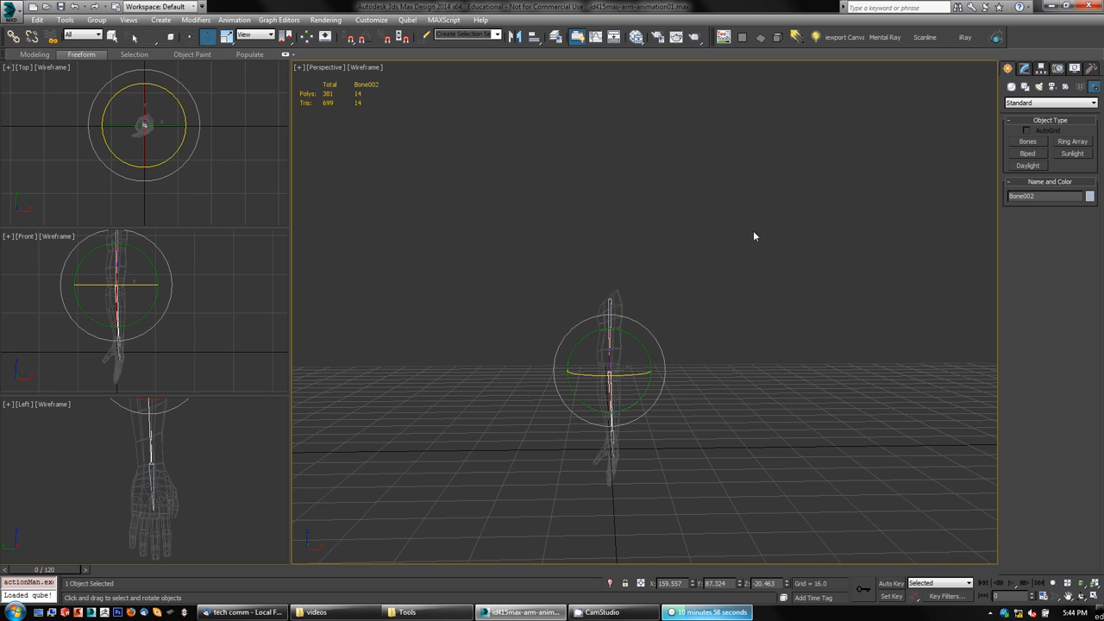
{"action": "key", "text": "g"}
{"action": "middle_click_drag", "start_coordinate": [610, 500], "coordinate": [709, 495], "text": "alt"}
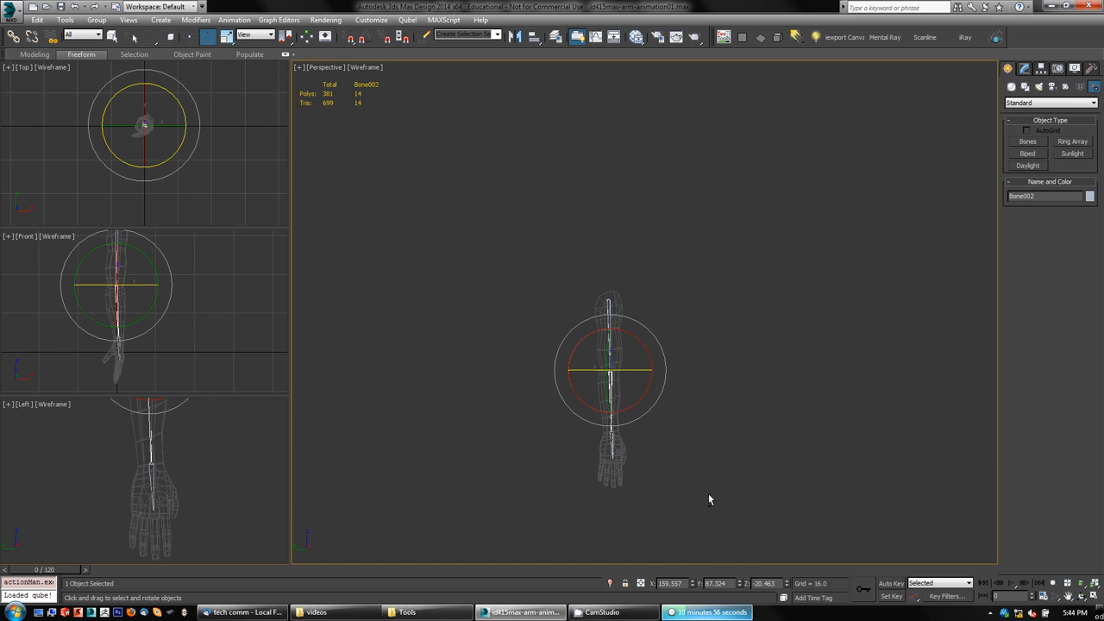
{"action": "left_click", "coordinate": [725, 453]}
{"action": "key", "text": "z"}
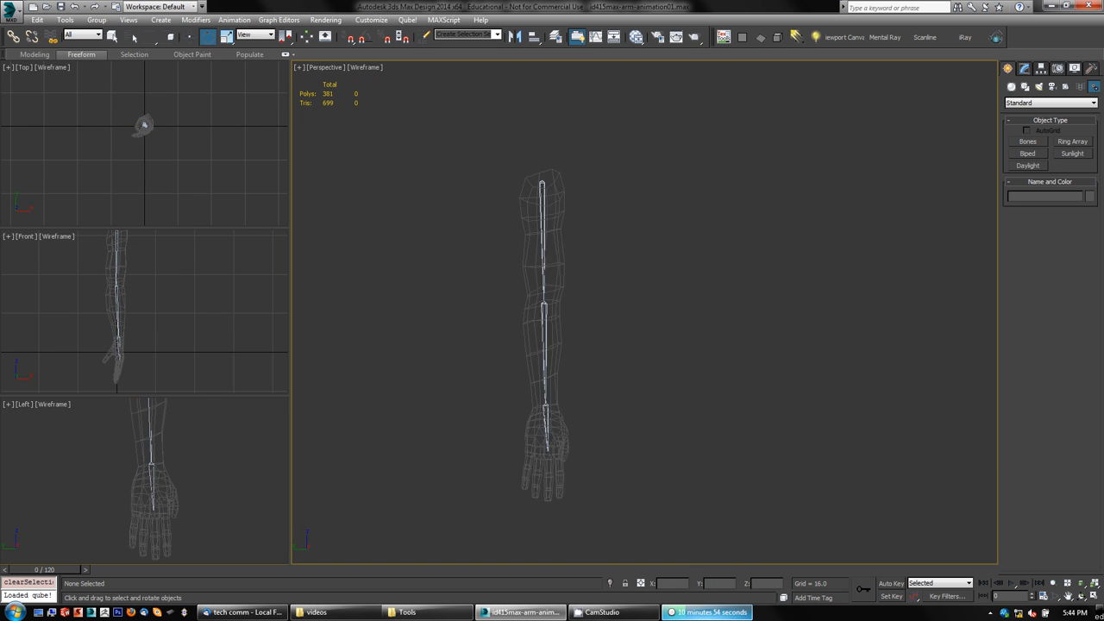
{"action": "middle_click_drag", "start_coordinate": [653, 349], "coordinate": [610, 366], "text": "alt"}
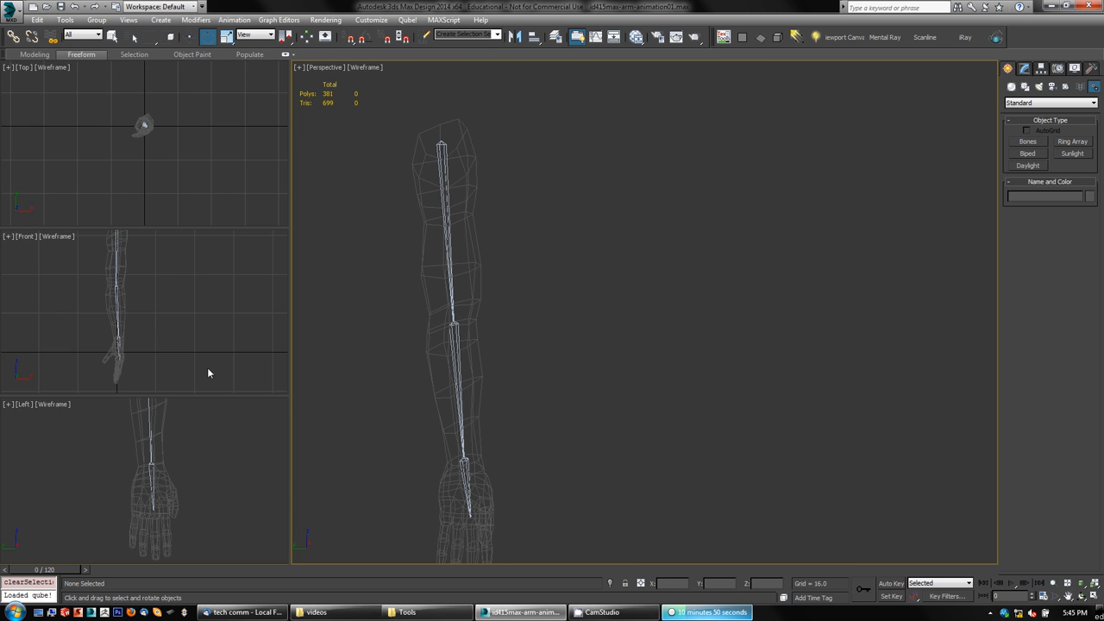
{"action": "middle_click_drag", "start_coordinate": [210, 374], "coordinate": [218, 325]}
{"action": "left_click", "coordinate": [211, 466]}
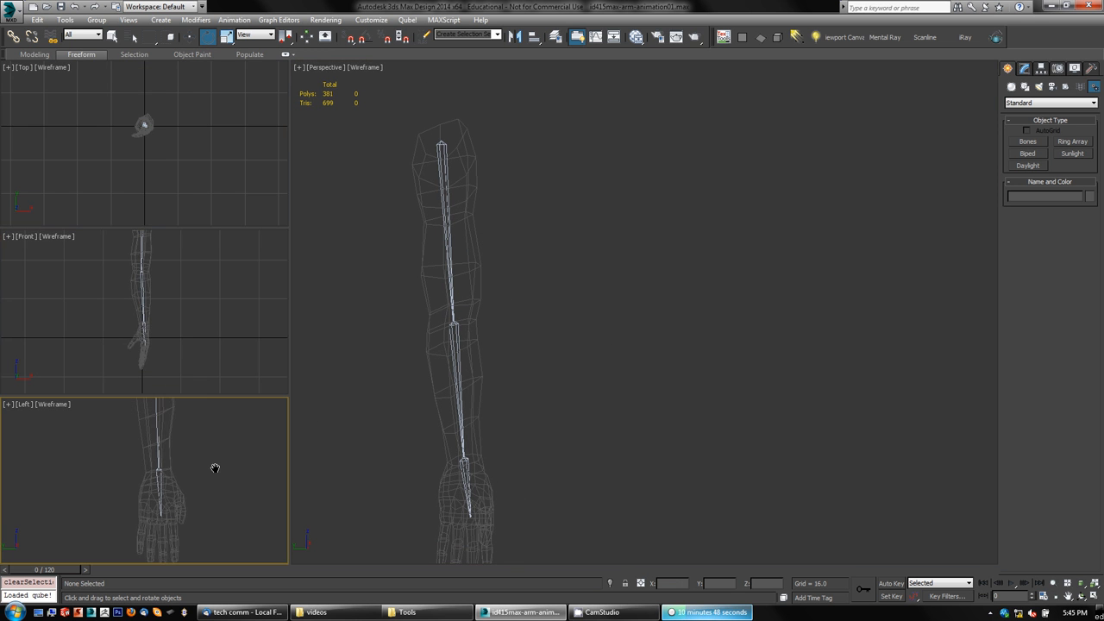
{"action": "key", "text": "alt+w"}
{"action": "scroll", "coordinate": [787, 422], "scroll_direction": "down", "scroll_amount": 3}
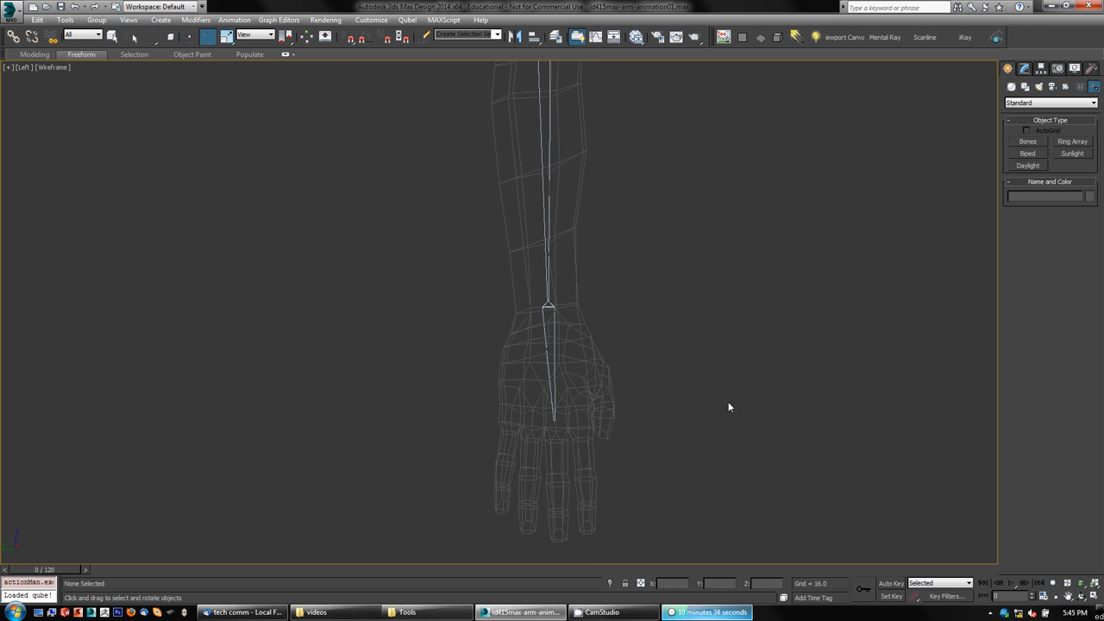
{"action": "middle_click_drag", "start_coordinate": [725, 377], "coordinate": [703, 359]}
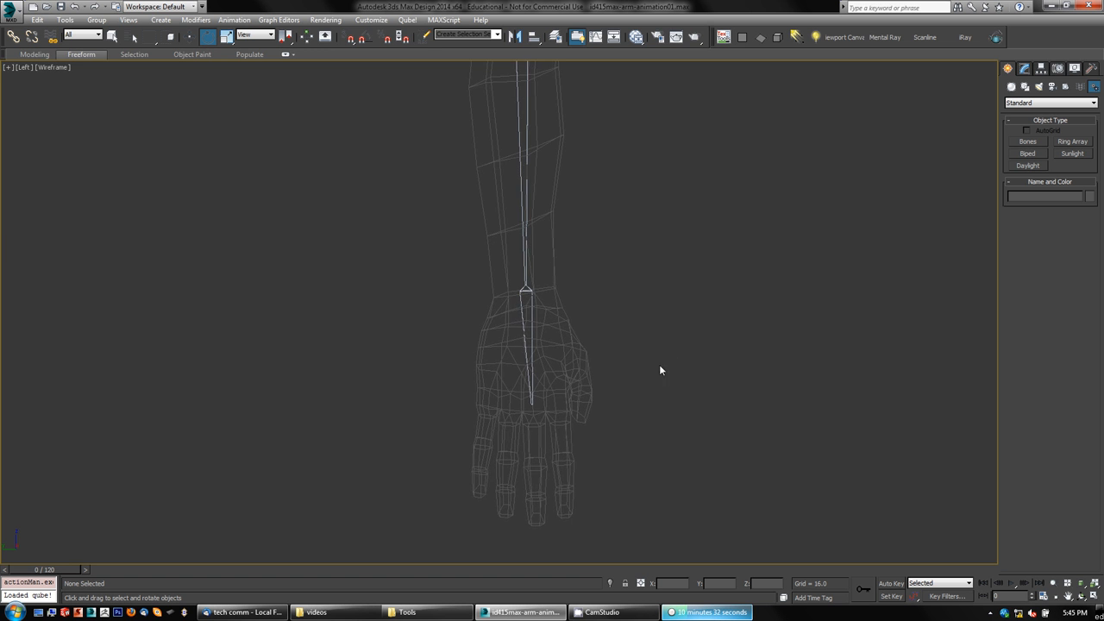
{"action": "key", "text": "alt+w"}
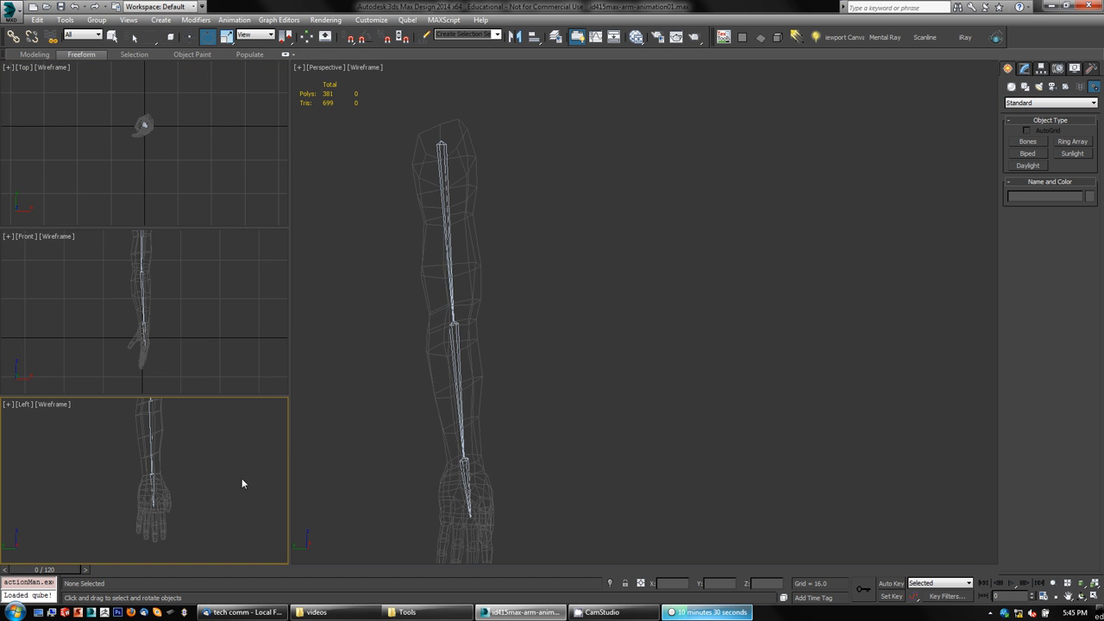
{"action": "middle_click_drag", "start_coordinate": [205, 338], "coordinate": [244, 289]}
{"action": "key", "text": "alt+w"}
{"action": "middle_click_drag", "start_coordinate": [706, 236], "coordinate": [732, 234]}
{"action": "scroll", "coordinate": [651, 286], "scroll_direction": "up", "scroll_amount": 4}
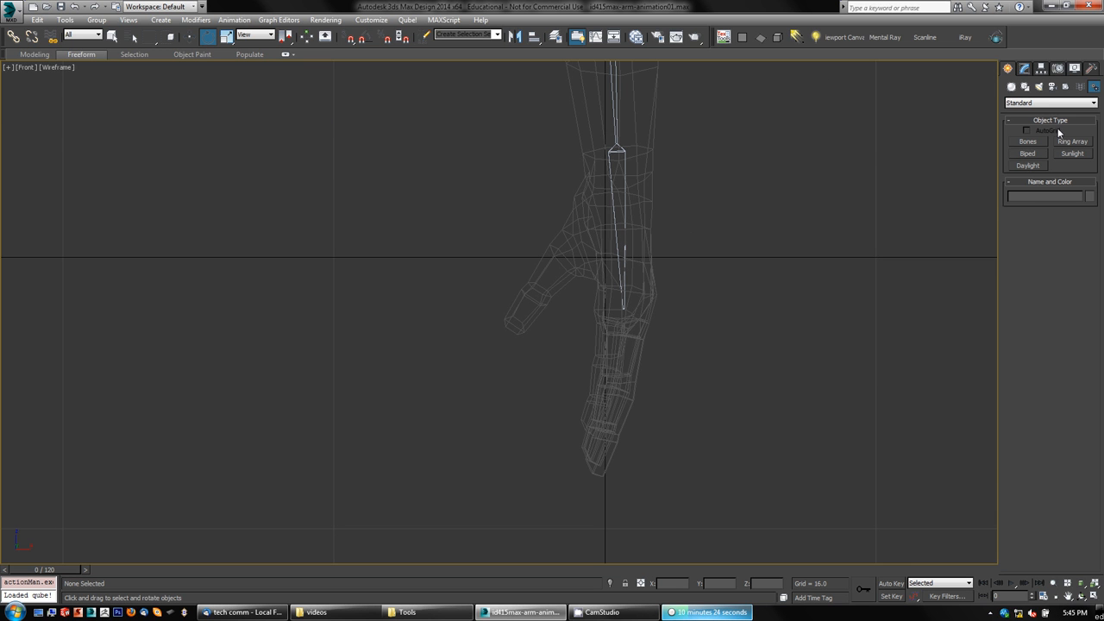
Step: Draw a three-segment thumb bone chain from the palm out to the thumb tip in the Front viewport
{"action": "left_click", "coordinate": [1028, 142]}
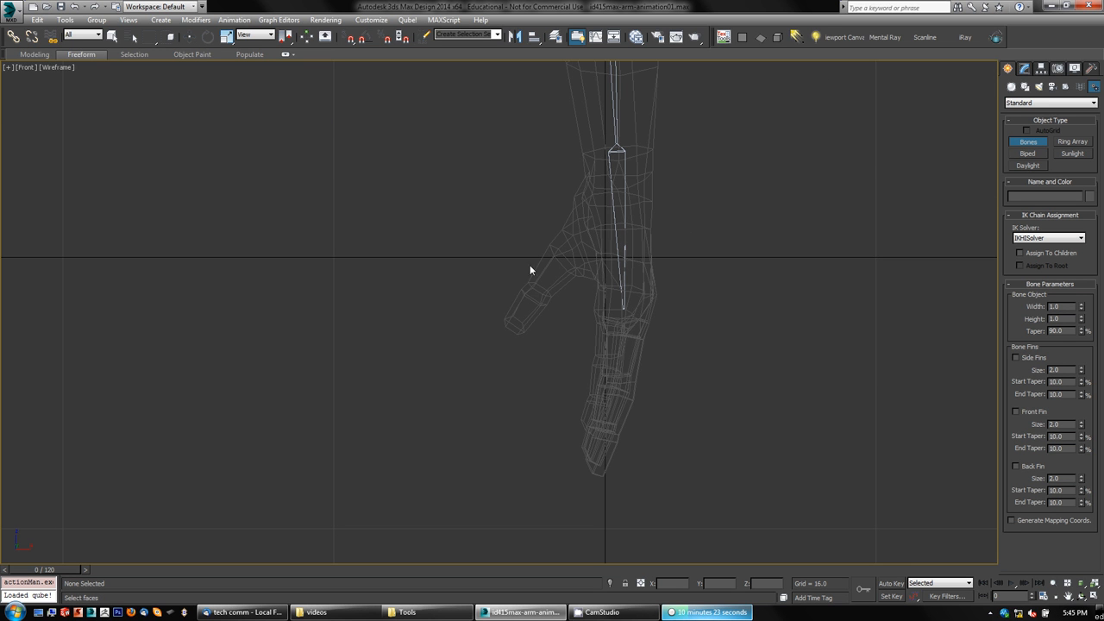
{"action": "left_click", "coordinate": [593, 228]}
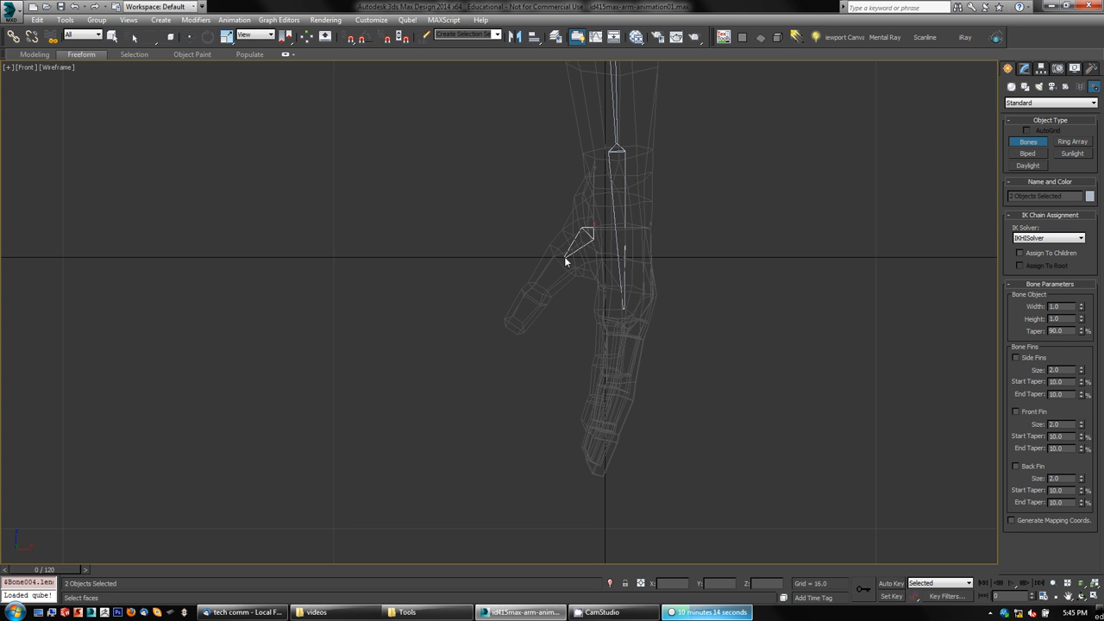
{"action": "left_click", "coordinate": [563, 263]}
{"action": "left_click", "coordinate": [538, 297]}
{"action": "left_click", "coordinate": [511, 330]}
{"action": "right_click", "coordinate": [457, 346]}
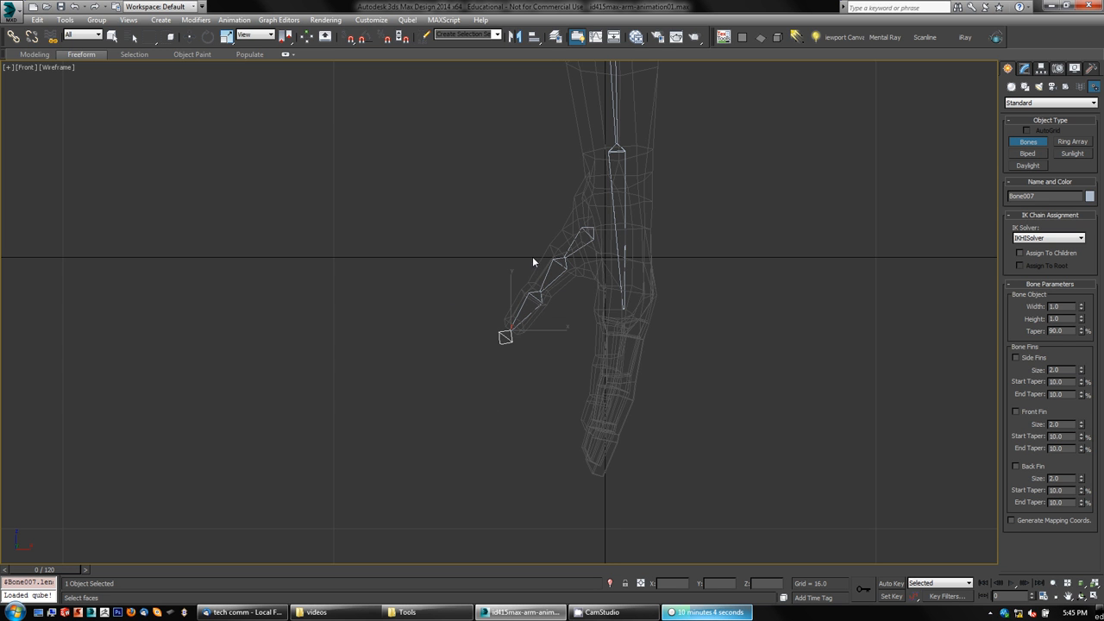
Step: Select the entire thumb bone chain and move it over into the thumb in the Perspective viewport
{"action": "middle_click_drag", "start_coordinate": [683, 349], "coordinate": [683, 357]}
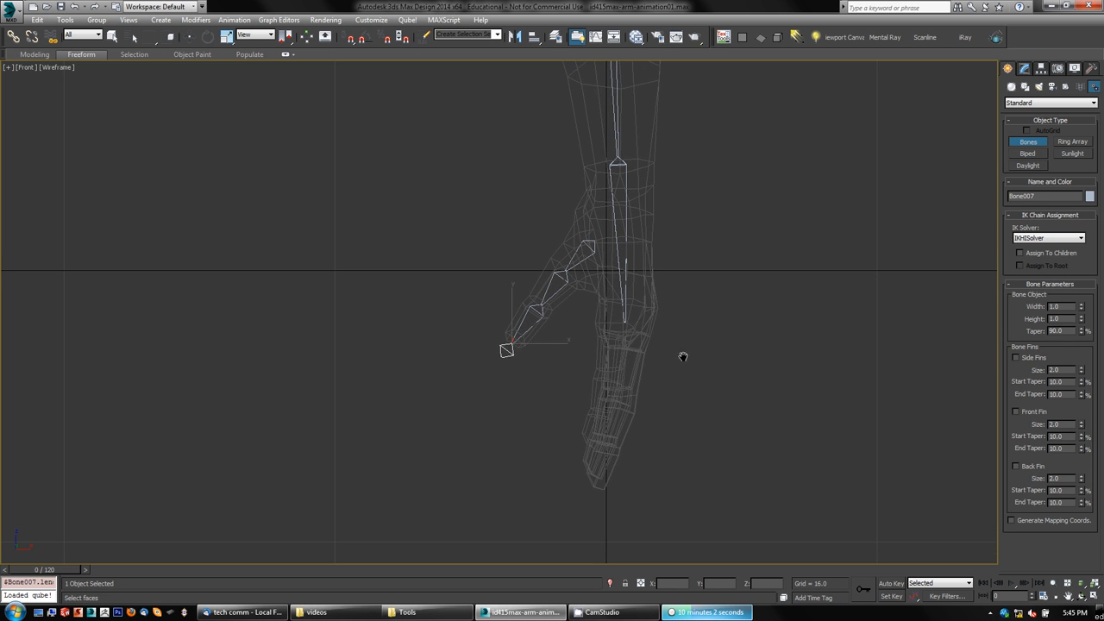
{"action": "key", "text": "e"}
{"action": "scroll", "coordinate": [734, 422], "scroll_direction": "down", "scroll_amount": 1}
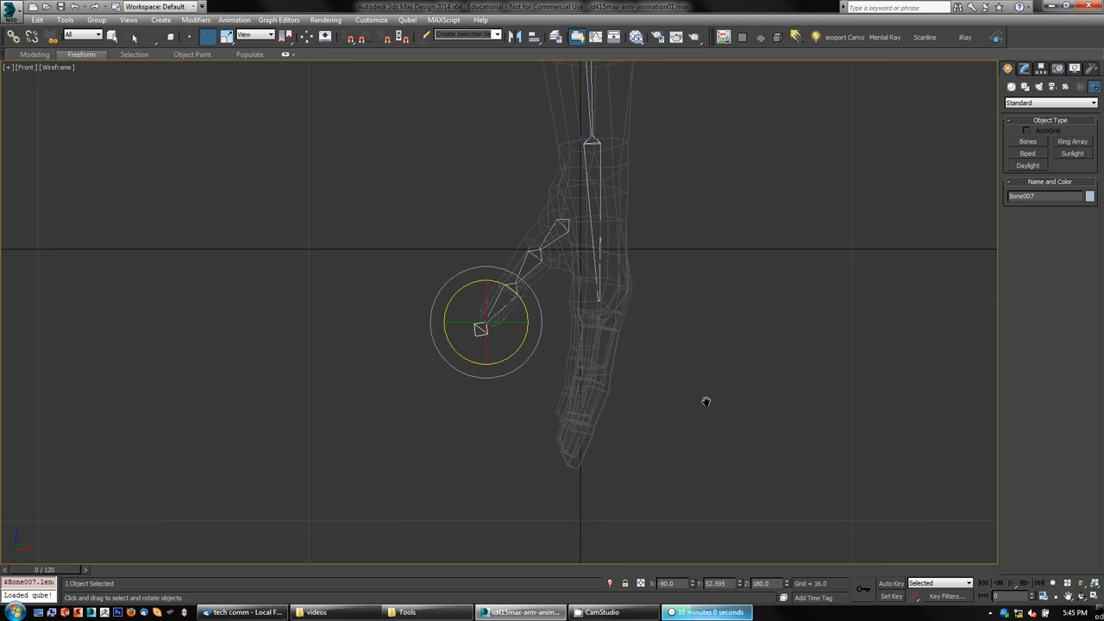
{"action": "key", "text": "alt+w"}
{"action": "middle_click_drag", "start_coordinate": [574, 463], "coordinate": [468, 251]}
{"action": "key", "text": "alt+w"}
{"action": "scroll", "coordinate": [505, 333], "scroll_direction": "up", "scroll_amount": 5}
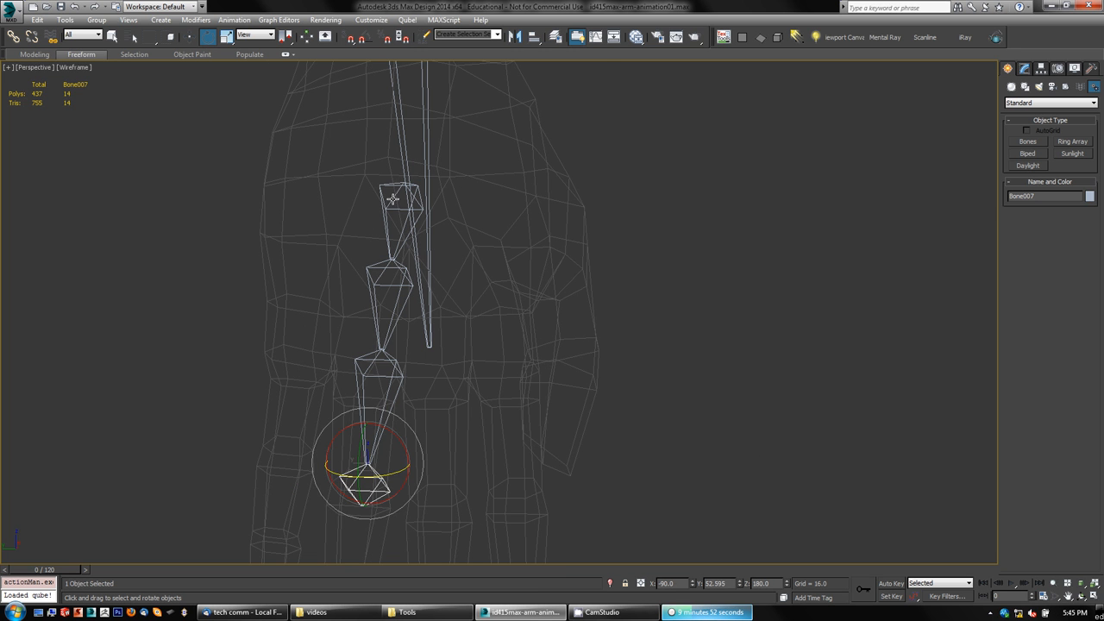
{"action": "key", "text": "w"}
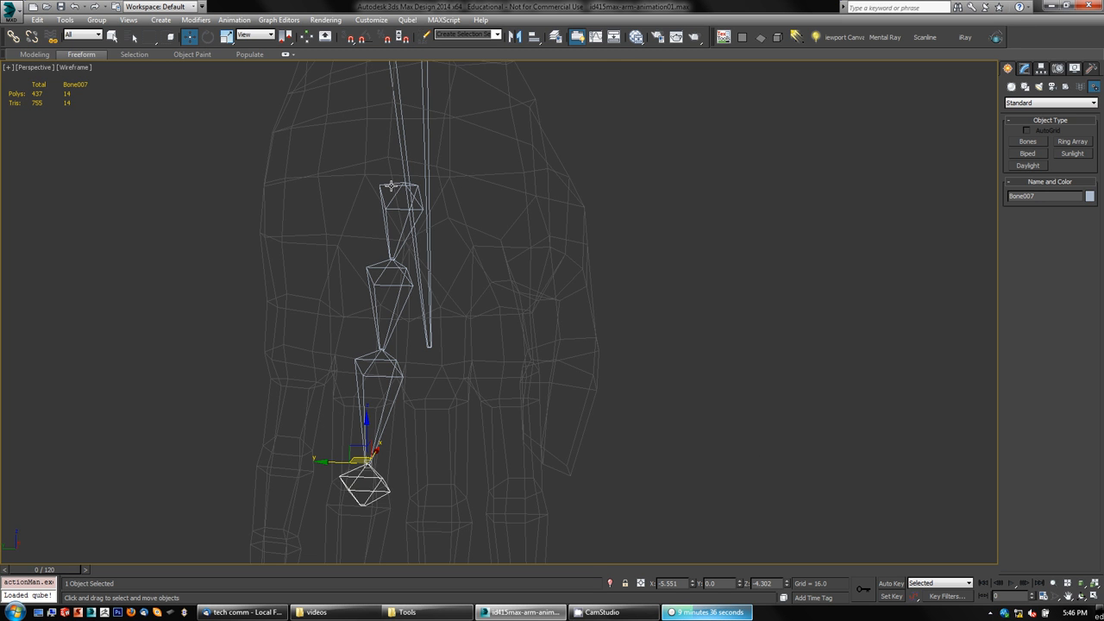
{"action": "double_click", "coordinate": [391, 185]}
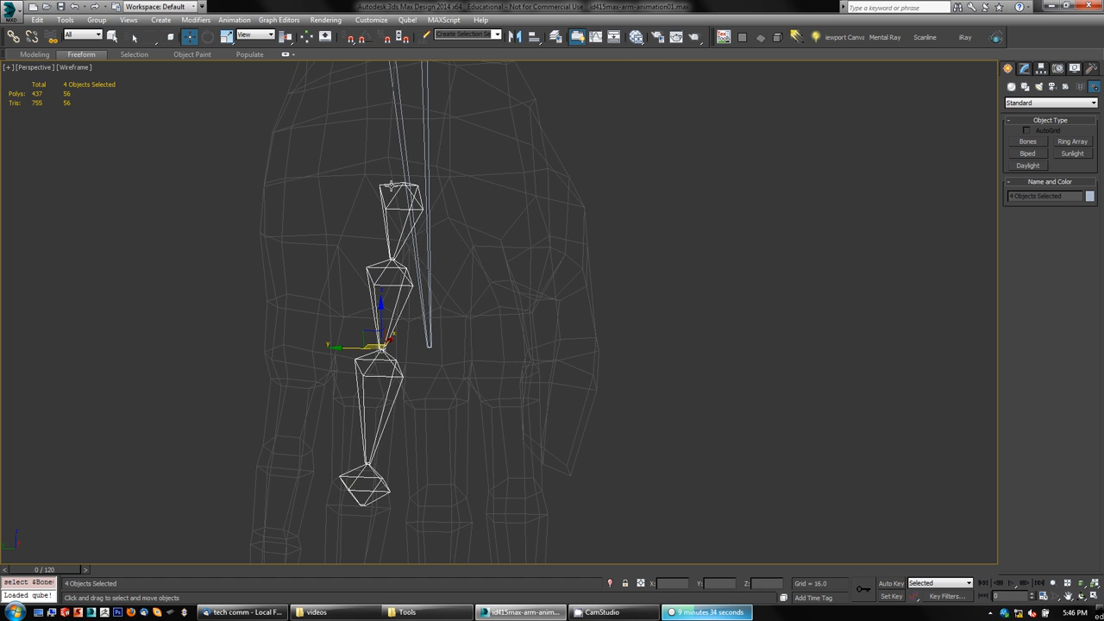
{"action": "left_click_drag", "start_coordinate": [365, 336], "coordinate": [513, 340]}
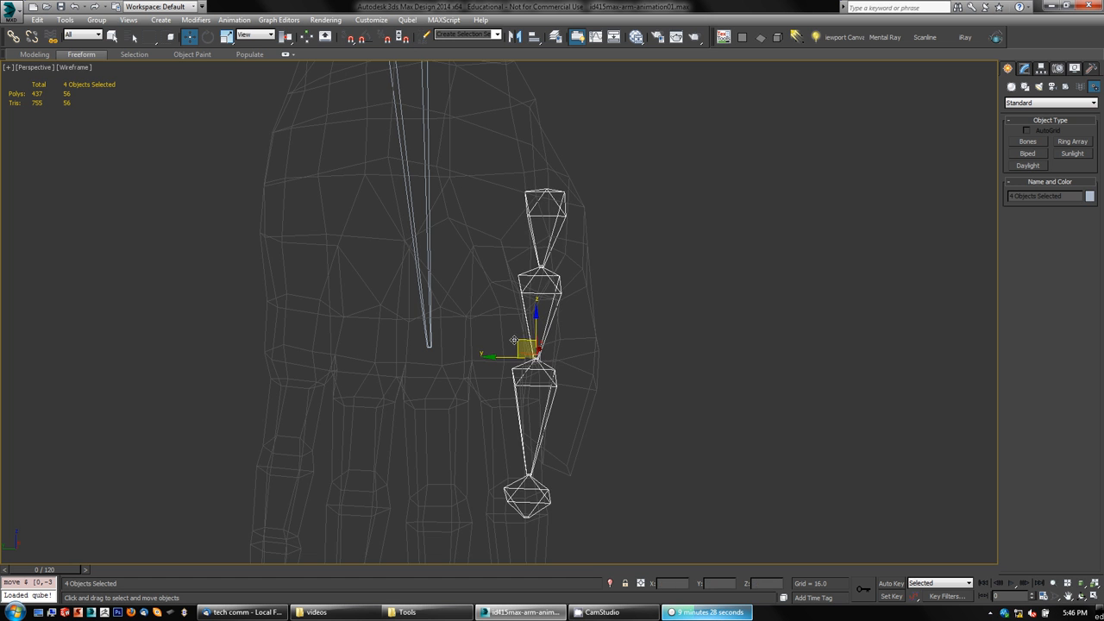
Step: Rotate the thumb's first and third bones so the chain follows the thumb
{"action": "left_click", "coordinate": [690, 285]}
{"action": "left_click", "coordinate": [557, 209]}
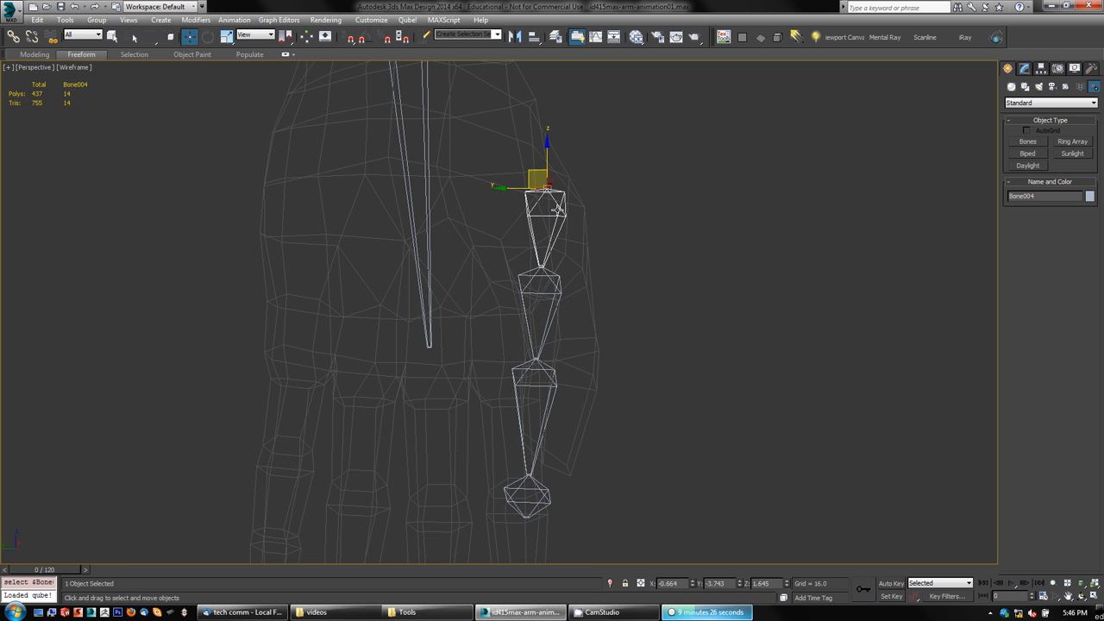
{"action": "key", "text": "e"}
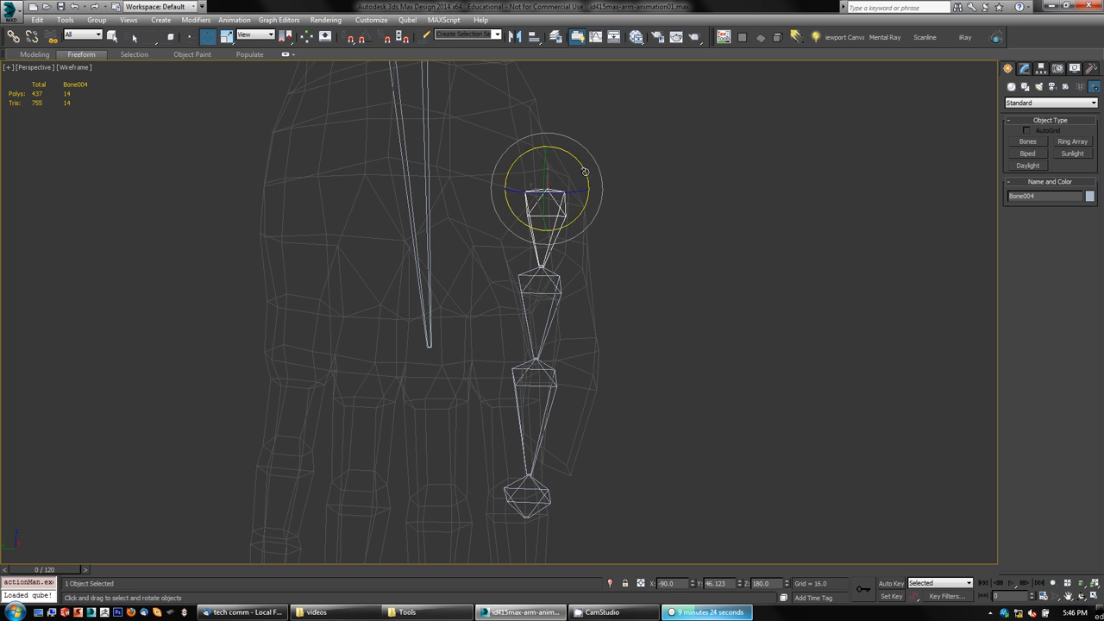
{"action": "left_click_drag", "start_coordinate": [586, 231], "coordinate": [577, 163]}
{"action": "left_click", "coordinate": [573, 391]}
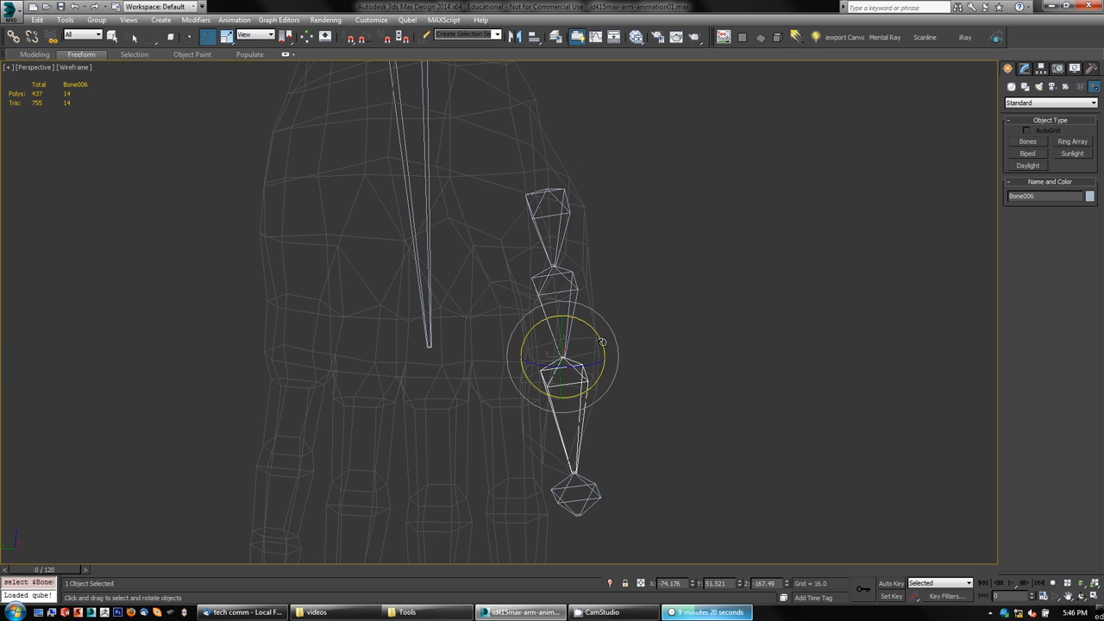
{"action": "left_click_drag", "start_coordinate": [598, 335], "coordinate": [657, 377]}
Step: Move the thumb's root bone slightly so it sits inside the base of the thumb
{"action": "key", "text": "alt+w"}
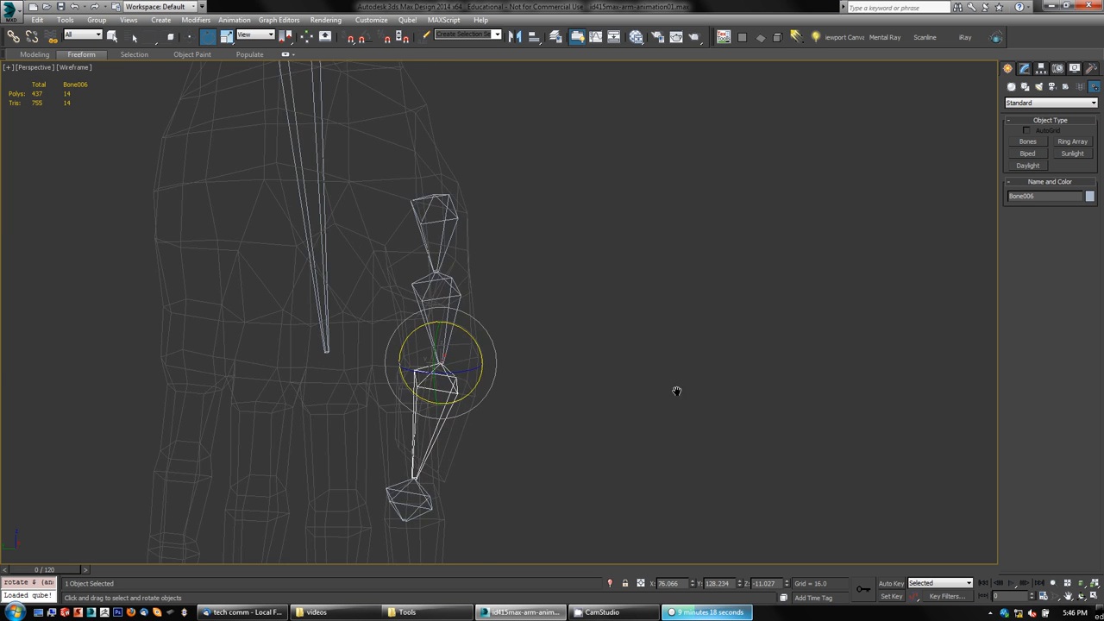
{"action": "middle_click_drag", "start_coordinate": [730, 424], "coordinate": [794, 345]}
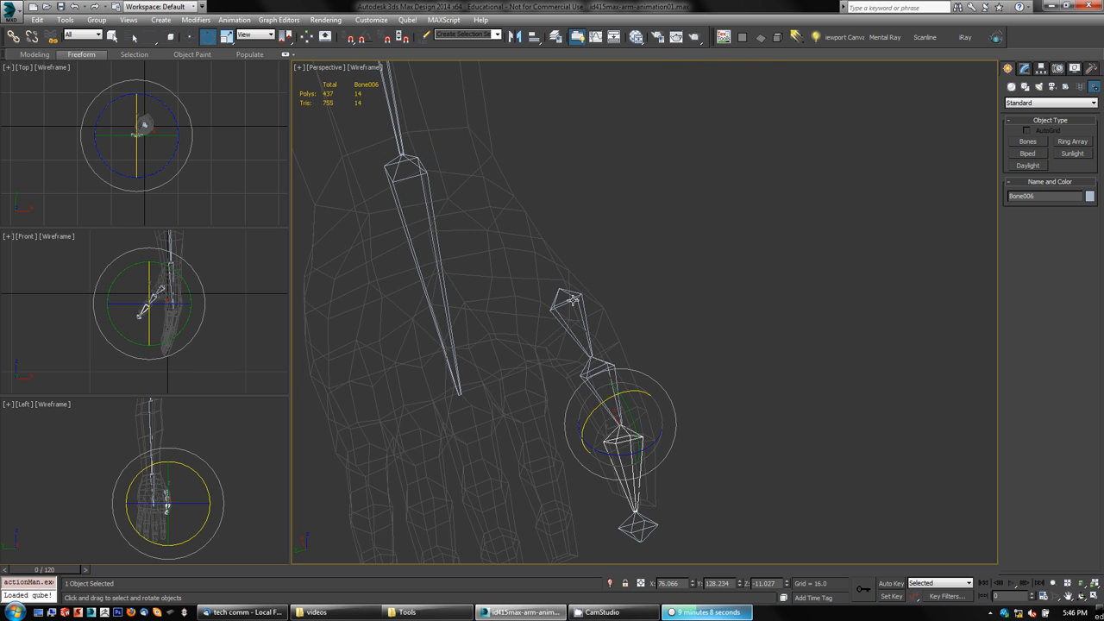
{"action": "left_click", "coordinate": [567, 299]}
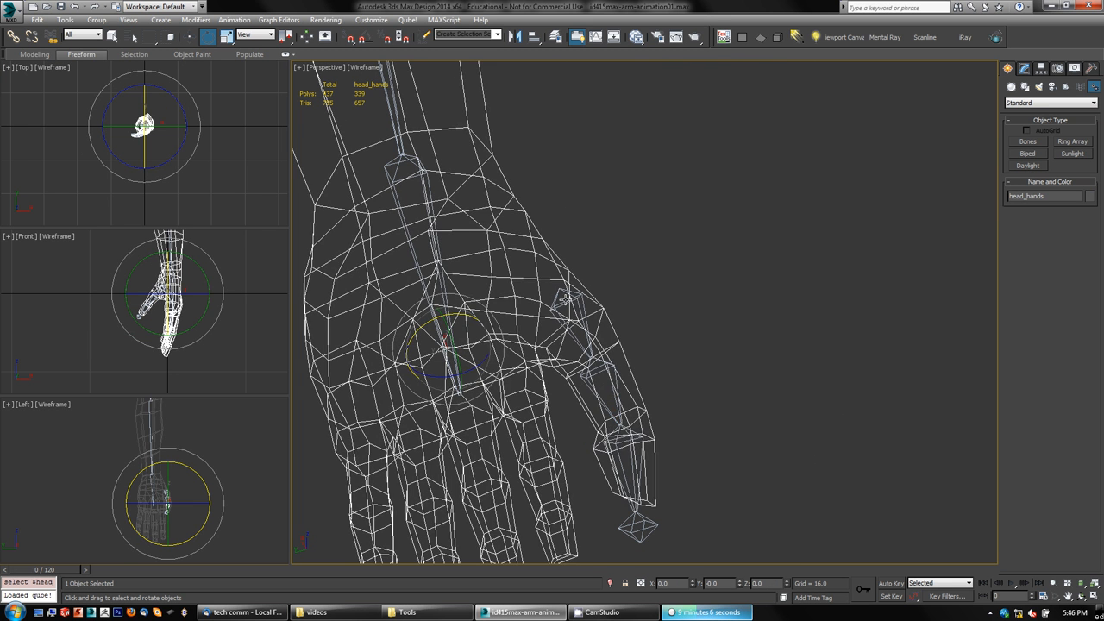
{"action": "left_click", "coordinate": [566, 299]}
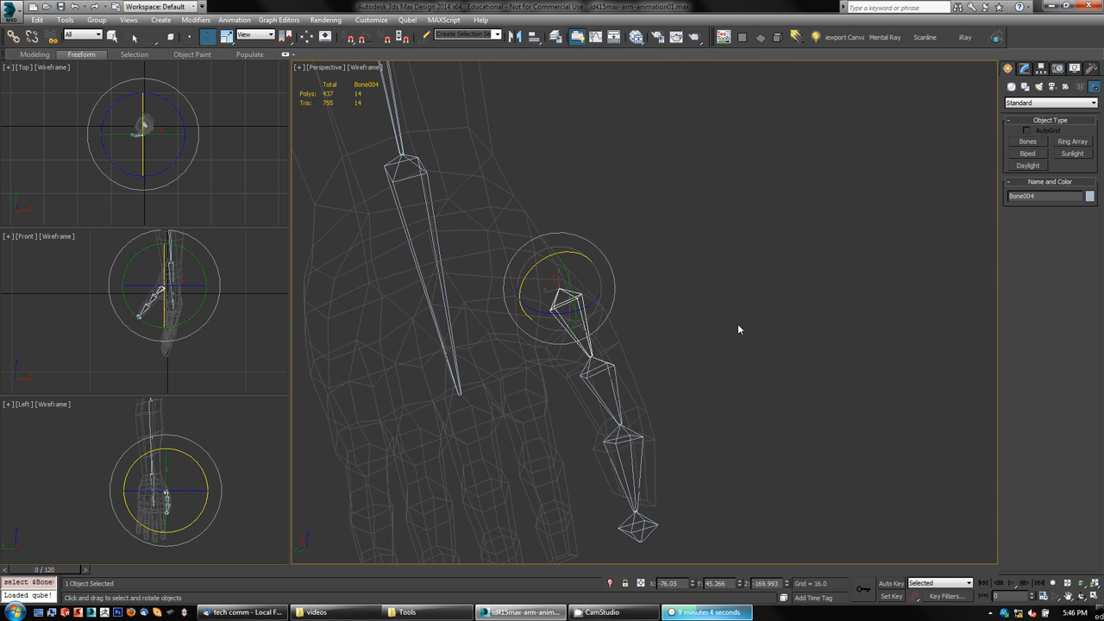
{"action": "key", "text": "w"}
{"action": "middle_click_drag", "start_coordinate": [611, 295], "coordinate": [605, 318], "text": "alt"}
{"action": "left_click_drag", "start_coordinate": [546, 280], "coordinate": [539, 282]}
{"action": "middle_click_drag", "start_coordinate": [747, 341], "coordinate": [597, 303], "text": "alt"}
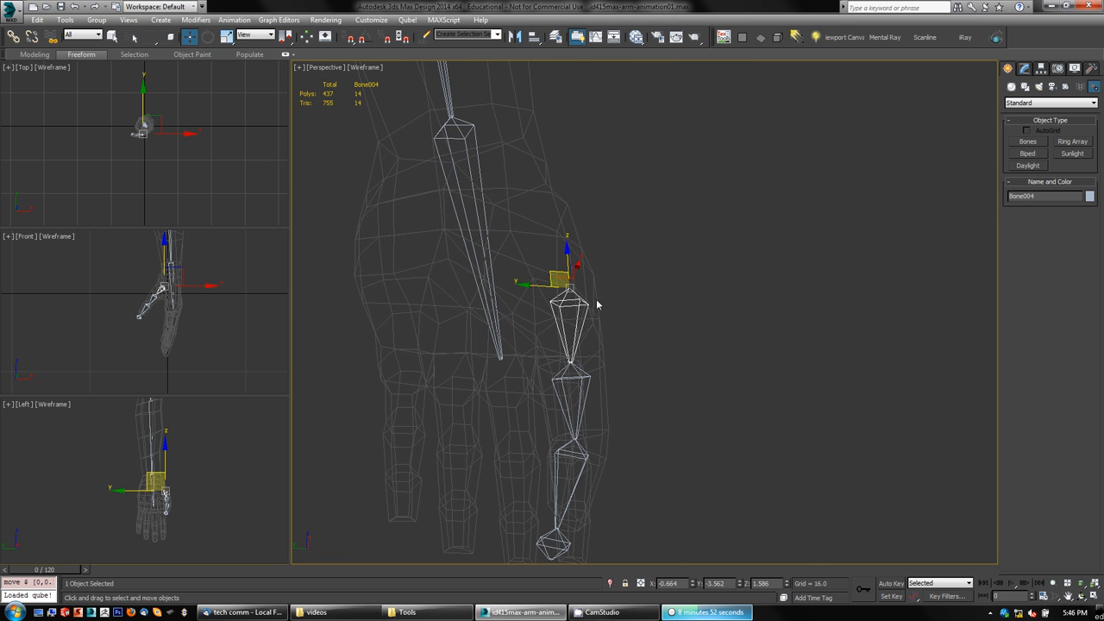
{"action": "left_click_drag", "start_coordinate": [551, 276], "coordinate": [541, 278]}
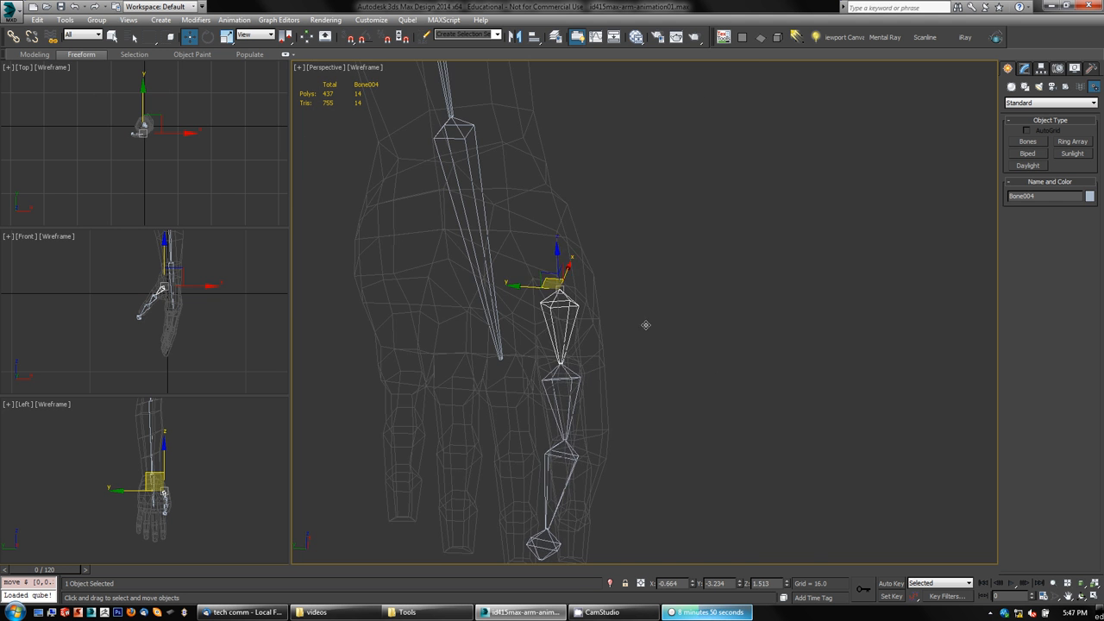
{"action": "middle_click_drag", "start_coordinate": [646, 324], "coordinate": [733, 359], "text": "alt"}
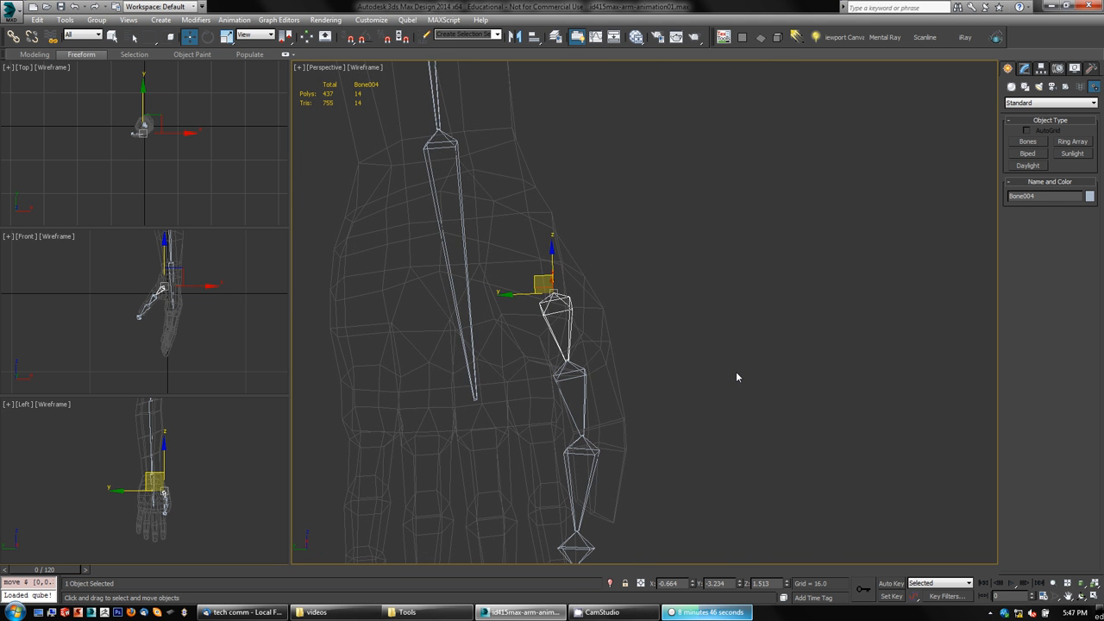
Step: Switch the reference coordinate system to Local and rotate the thumb's root bone to align with the thumb
{"action": "key", "text": "e"}
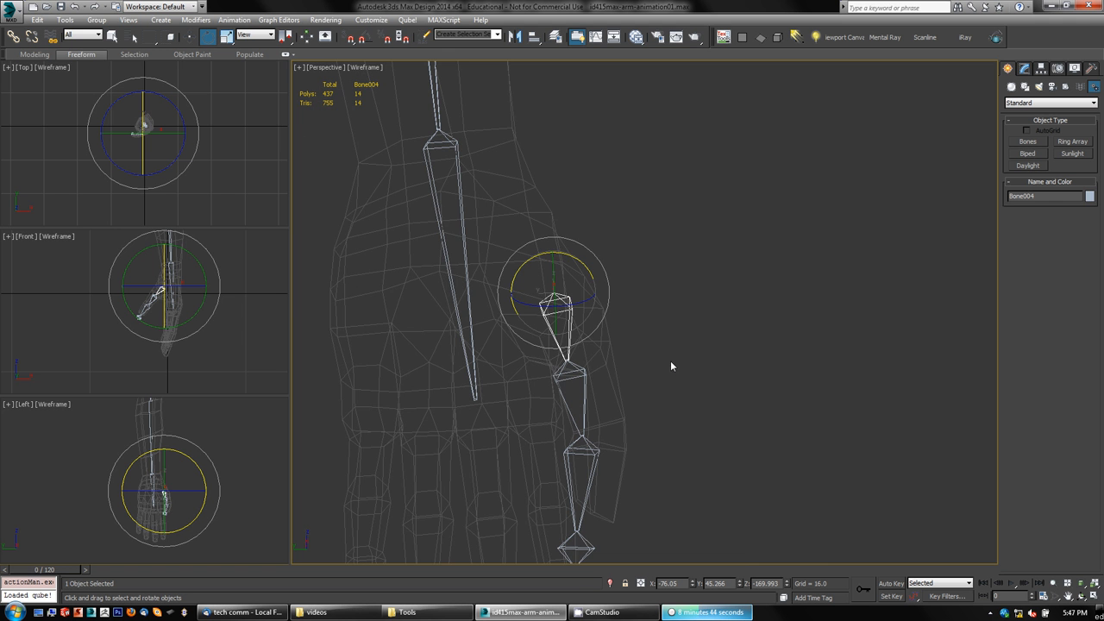
{"action": "mouse_move", "coordinate": [660, 390]}
{"action": "middle_mouse_down", "text": "alt"}
{"action": "mouse_move", "coordinate": [641, 414]}
{"action": "mouse_move", "coordinate": [655, 385]}
{"action": "mouse_move", "coordinate": [592, 371]}
{"action": "mouse_move", "coordinate": [610, 396]}
{"action": "mouse_move", "coordinate": [596, 394]}
{"action": "mouse_move", "coordinate": [617, 375]}
{"action": "mouse_move", "coordinate": [607, 403]}
{"action": "mouse_move", "coordinate": [641, 380]}
{"action": "middle_mouse_up", "text": "alt"}
{"action": "left_click", "coordinate": [252, 36]}
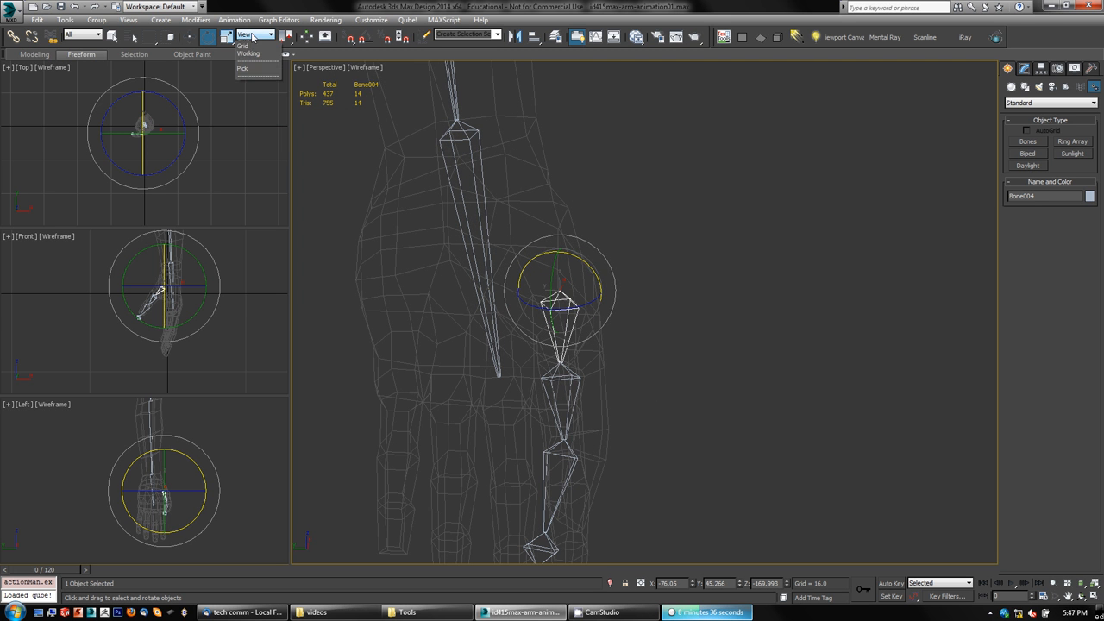
{"action": "left_click", "coordinate": [250, 83]}
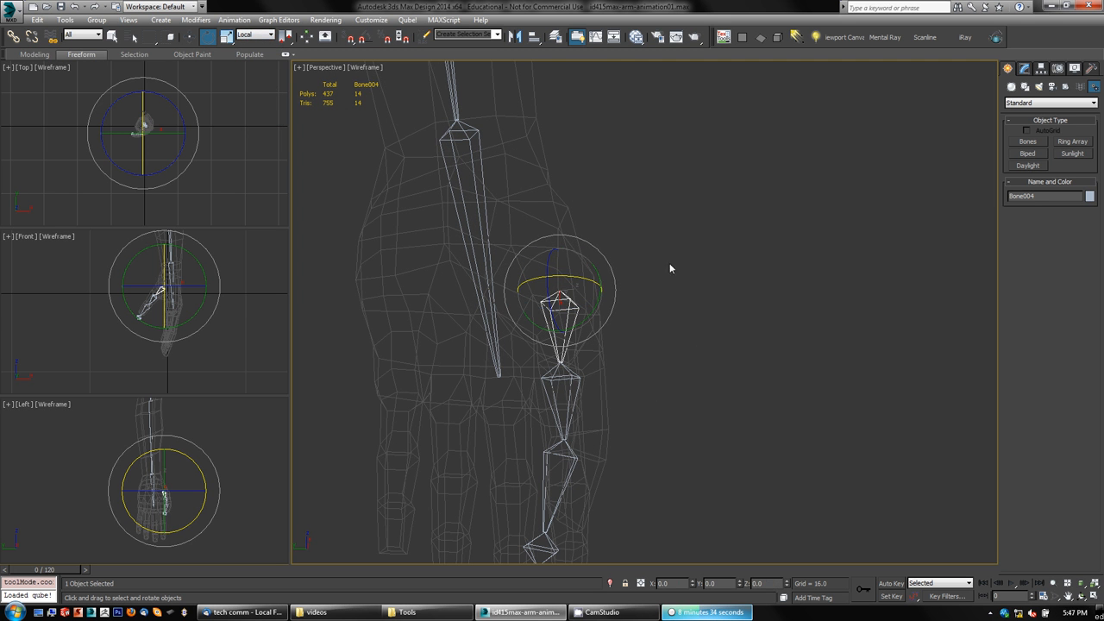
{"action": "mouse_move", "coordinate": [733, 417]}
{"action": "middle_mouse_down", "text": "alt"}
{"action": "mouse_move", "coordinate": [665, 407]}
{"action": "mouse_move", "coordinate": [727, 404]}
{"action": "middle_mouse_up", "text": "alt"}
{"action": "left_click_drag", "start_coordinate": [596, 309], "coordinate": [602, 303]}
{"action": "middle_click_drag", "start_coordinate": [602, 302], "coordinate": [730, 351], "text": "alt"}
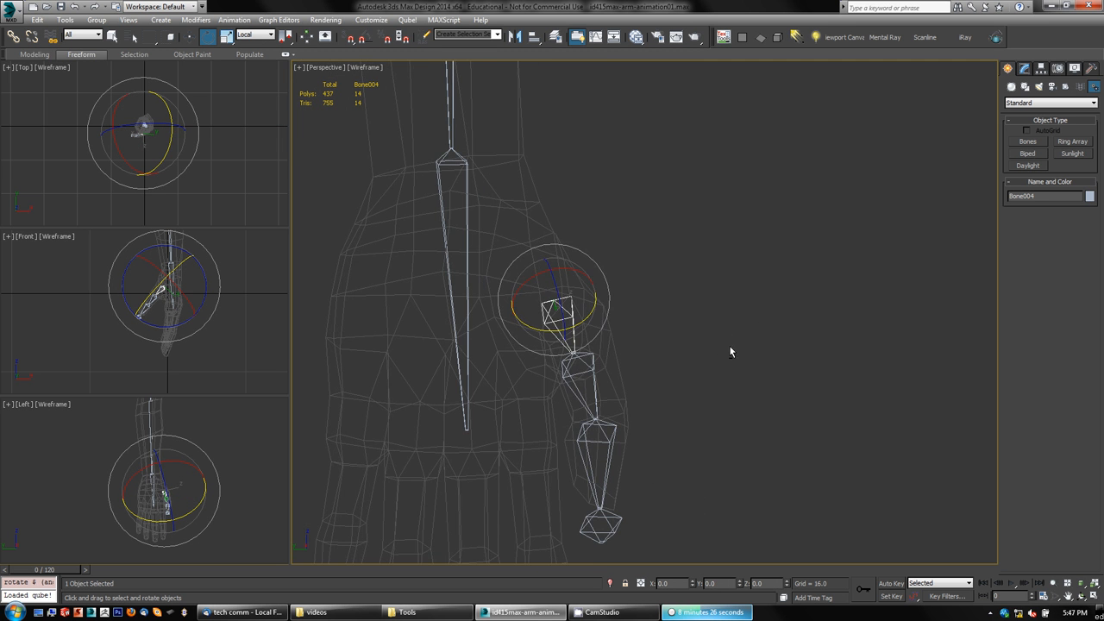
Step: Rotate the thumb's middle bone to follow the bend of the thumb
{"action": "left_click", "coordinate": [595, 374]}
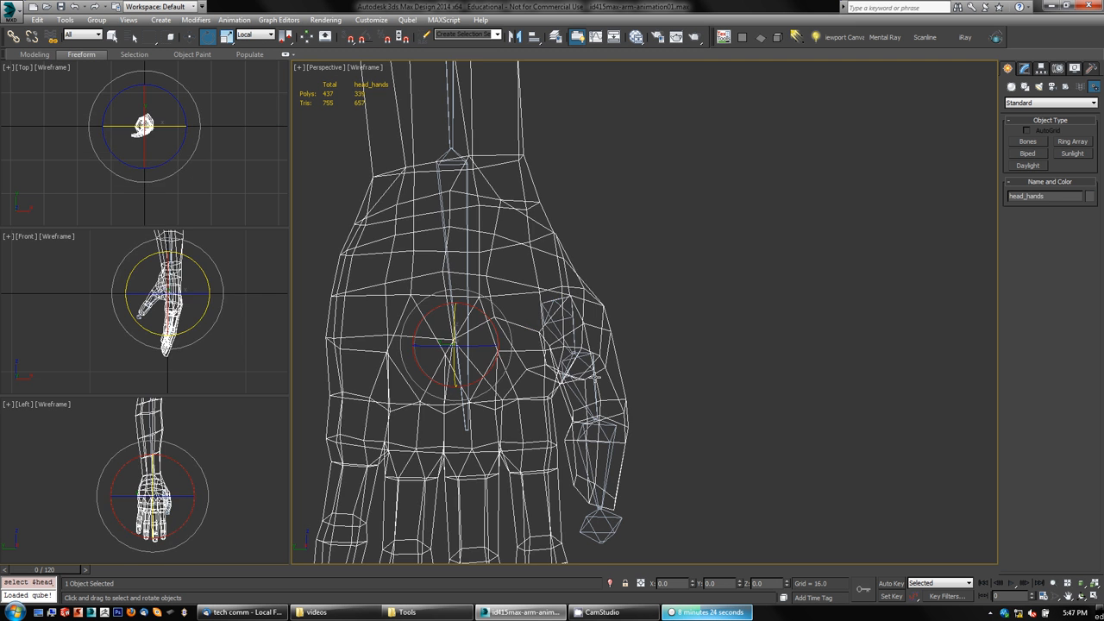
{"action": "left_click", "coordinate": [593, 377]}
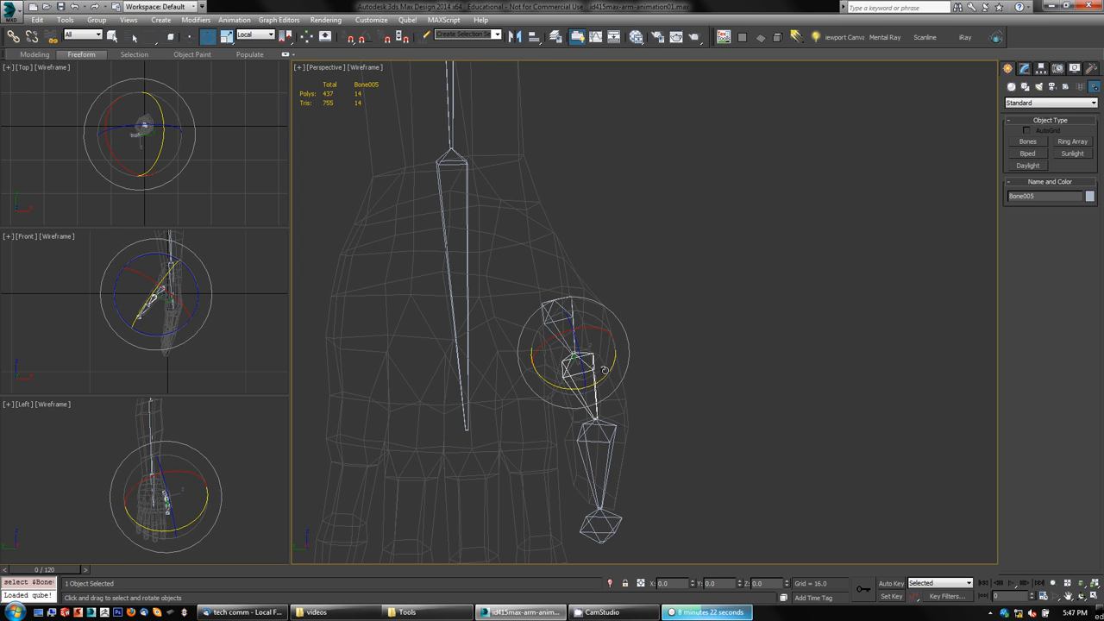
{"action": "left_click_drag", "start_coordinate": [605, 370], "coordinate": [609, 371]}
{"action": "right_click", "coordinate": [609, 371]}
{"action": "middle_click_drag", "start_coordinate": [704, 411], "coordinate": [661, 441], "text": "alt"}
{"action": "left_click_drag", "start_coordinate": [610, 372], "coordinate": [614, 369]}
{"action": "middle_click_drag", "start_coordinate": [718, 400], "coordinate": [757, 398], "text": "alt"}
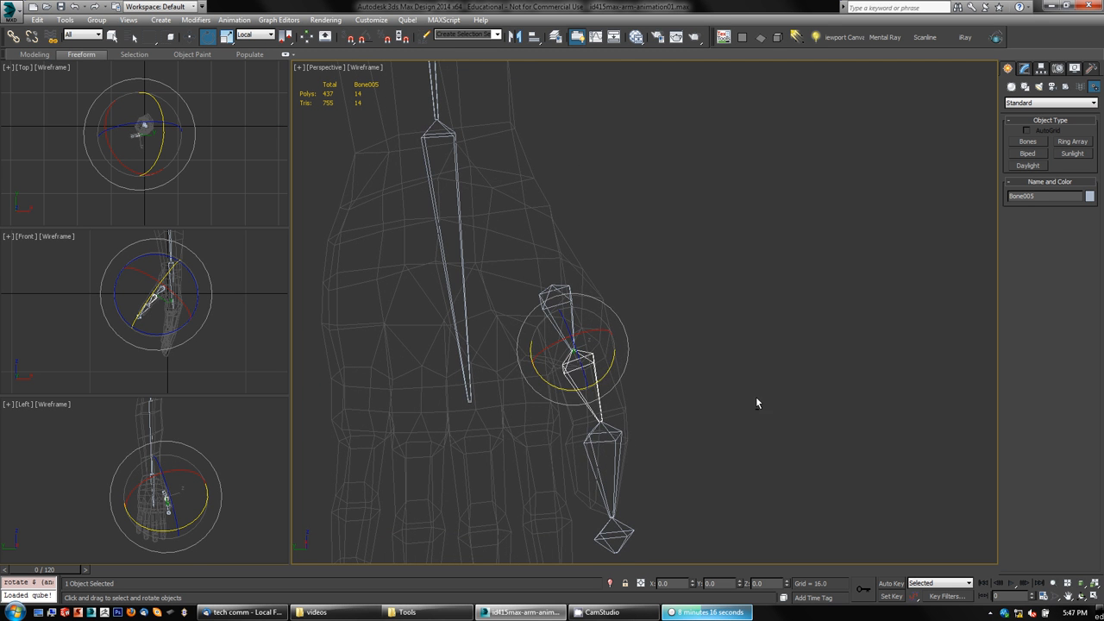
Step: Rotate the thumb's end bone to line up with the thumb tip
{"action": "left_click", "coordinate": [616, 448]}
{"action": "left_click_drag", "start_coordinate": [632, 444], "coordinate": [617, 459]}
{"action": "middle_click_drag", "start_coordinate": [737, 491], "coordinate": [747, 373], "text": "alt"}
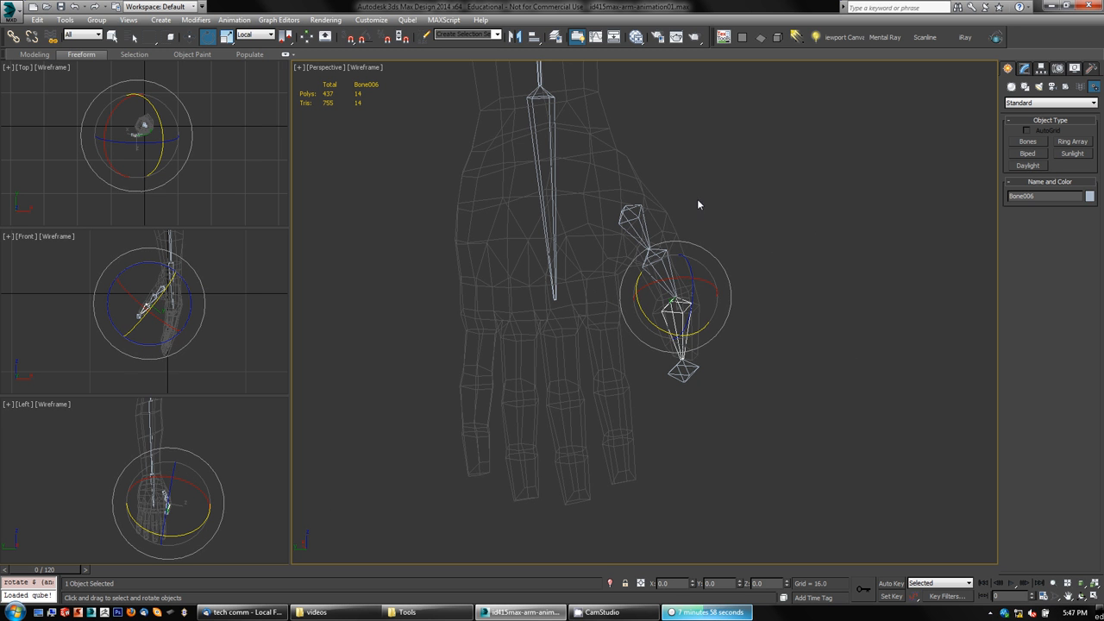
{"action": "right_click", "coordinate": [841, 186]}
{"action": "left_click", "coordinate": [736, 132]}
{"action": "left_click", "coordinate": [1028, 141]}
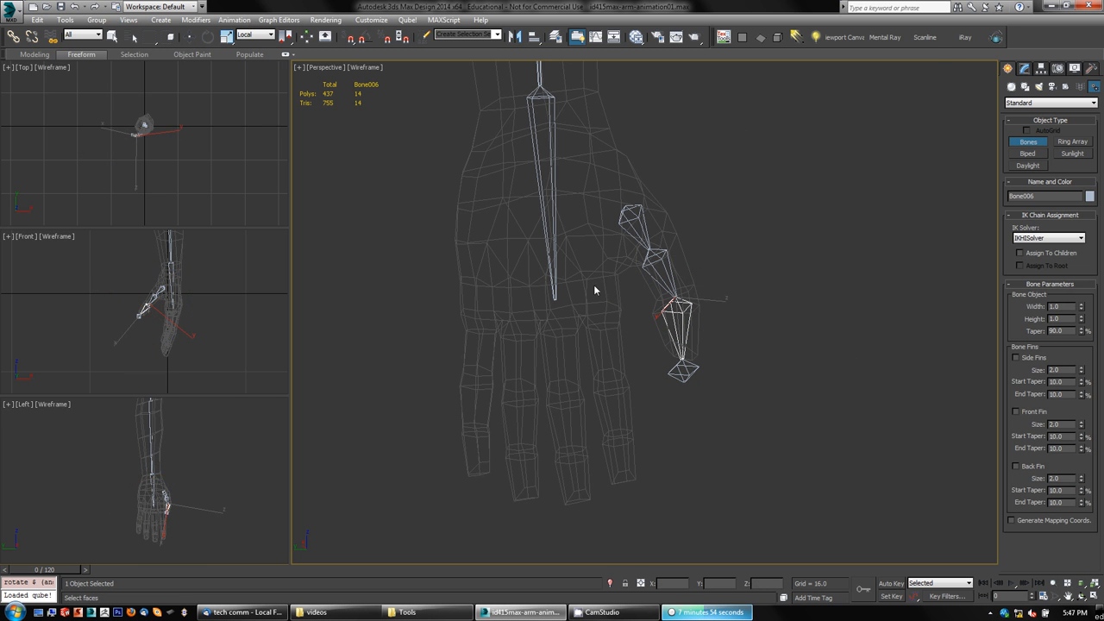
{"action": "mouse_move", "coordinate": [615, 339]}
{"action": "middle_mouse_down"}
{"action": "mouse_move", "coordinate": [599, 323]}
{"action": "mouse_move", "coordinate": [562, 317]}
{"action": "mouse_move", "coordinate": [606, 330]}
{"action": "middle_mouse_up"}
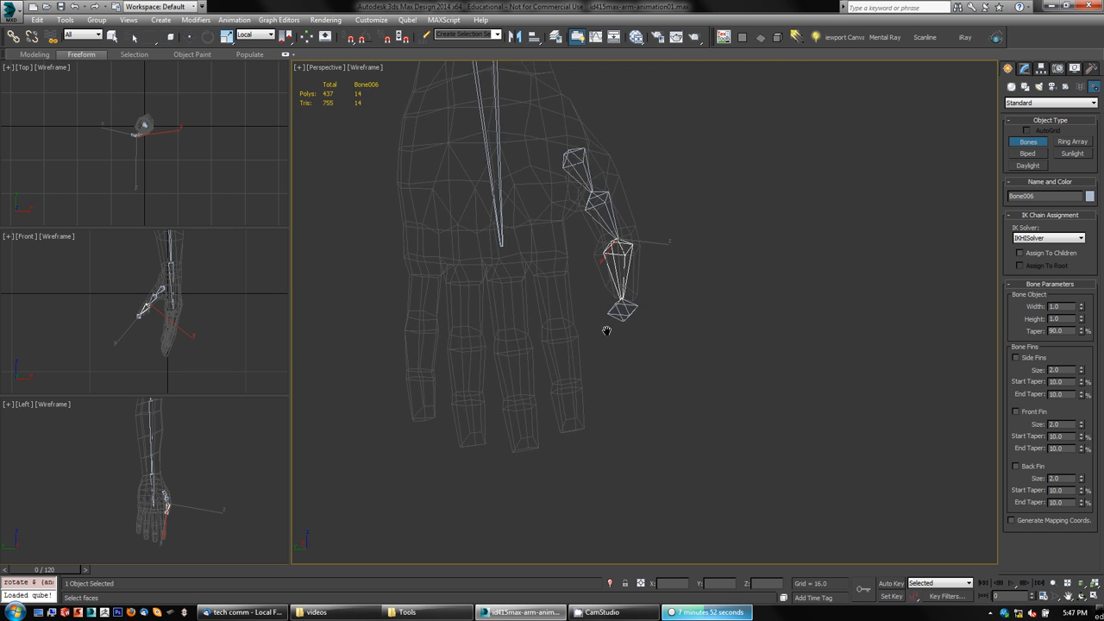
{"action": "scroll", "coordinate": [537, 307], "scroll_direction": "up", "scroll_amount": 2}
{"action": "scroll", "coordinate": [538, 308], "scroll_direction": "down", "scroll_amount": 1}
{"action": "middle_click_drag", "start_coordinate": [542, 303], "coordinate": [540, 318]}
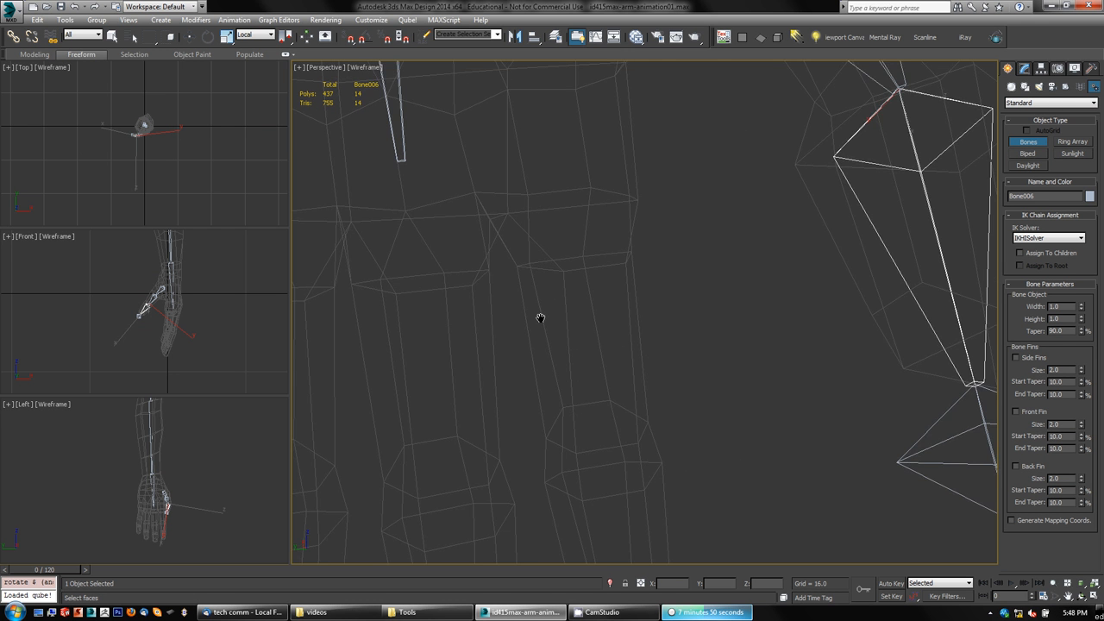
{"action": "scroll", "coordinate": [540, 319], "scroll_direction": "down", "scroll_amount": 1}
{"action": "scroll", "coordinate": [522, 306], "scroll_direction": "down", "scroll_amount": 4}
{"action": "scroll", "coordinate": [523, 307], "scroll_direction": "up", "scroll_amount": 3}
{"action": "scroll", "coordinate": [523, 307], "scroll_direction": "down", "scroll_amount": 2}
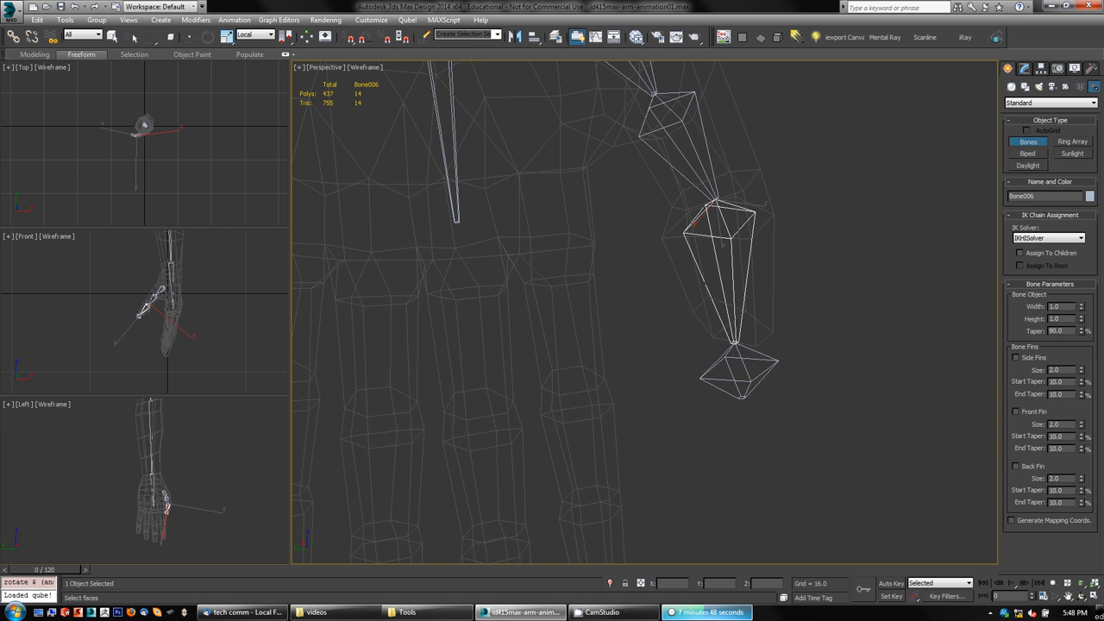
{"action": "middle_click_drag", "start_coordinate": [612, 318], "coordinate": [599, 291]}
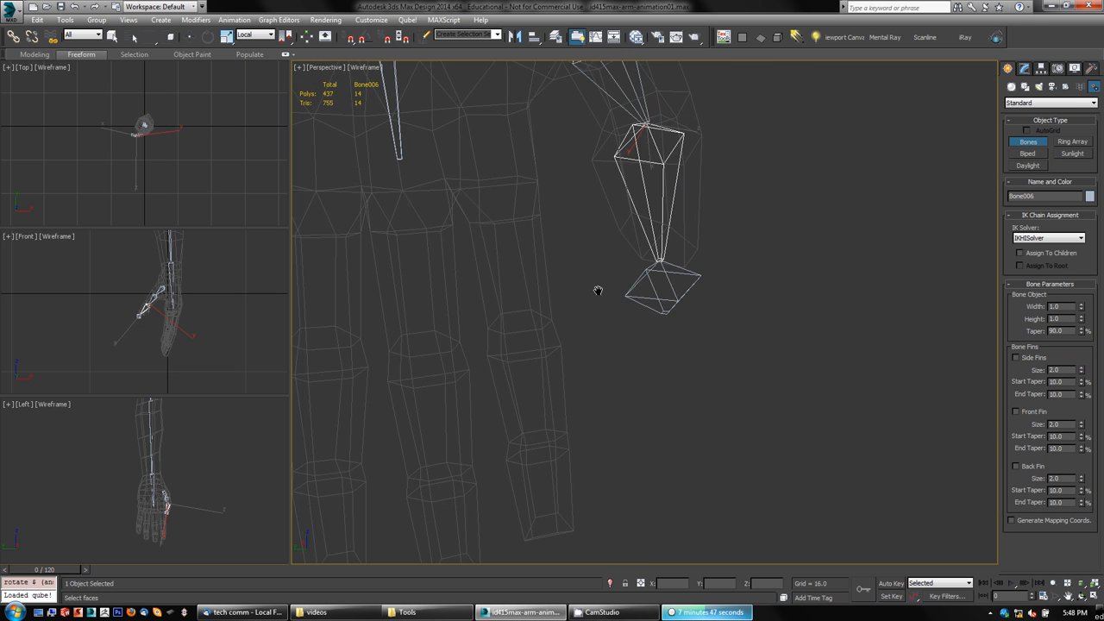
{"action": "left_click", "coordinate": [495, 164]}
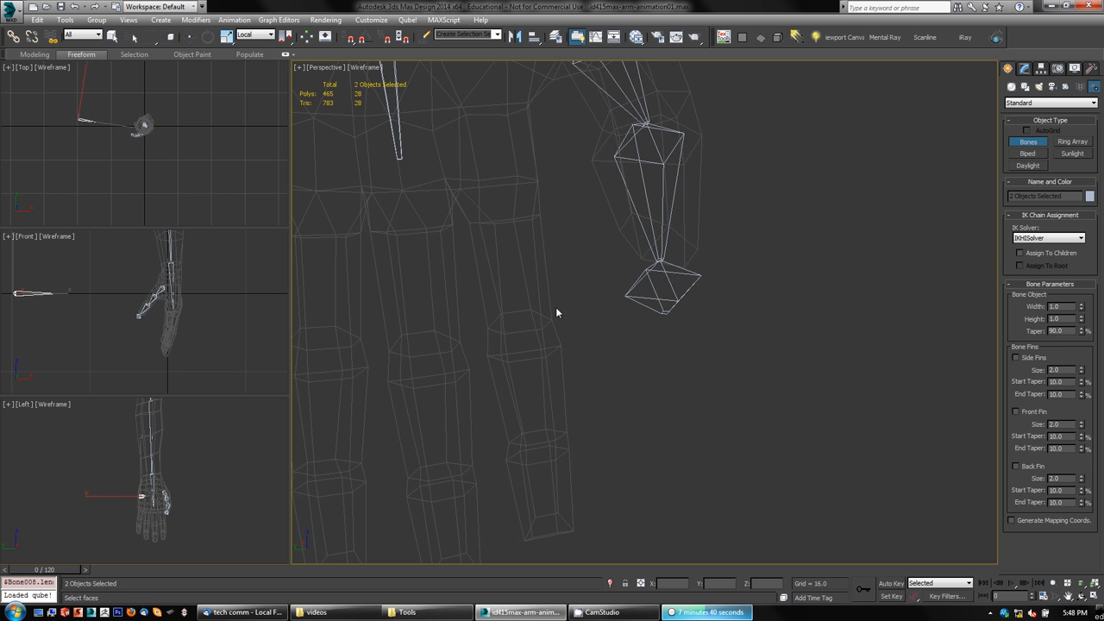
{"action": "right_click", "coordinate": [596, 347]}
{"action": "middle_click_drag", "start_coordinate": [618, 398], "coordinate": [615, 389]}
{"action": "scroll", "coordinate": [615, 388], "scroll_direction": "down", "scroll_amount": 5}
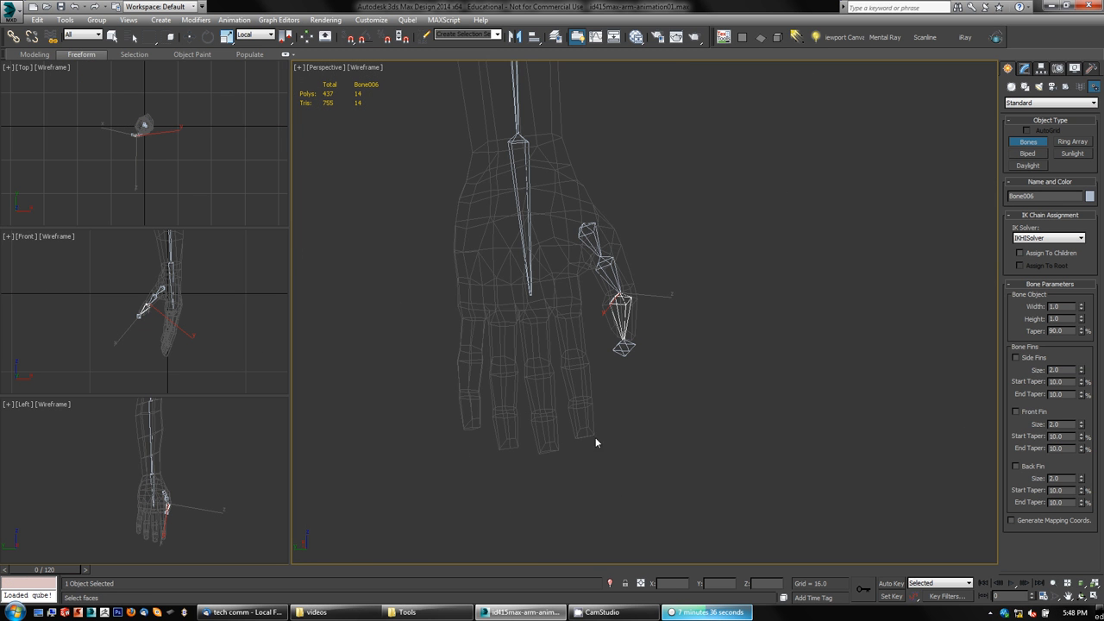
{"action": "middle_click_drag", "start_coordinate": [596, 441], "coordinate": [705, 373]}
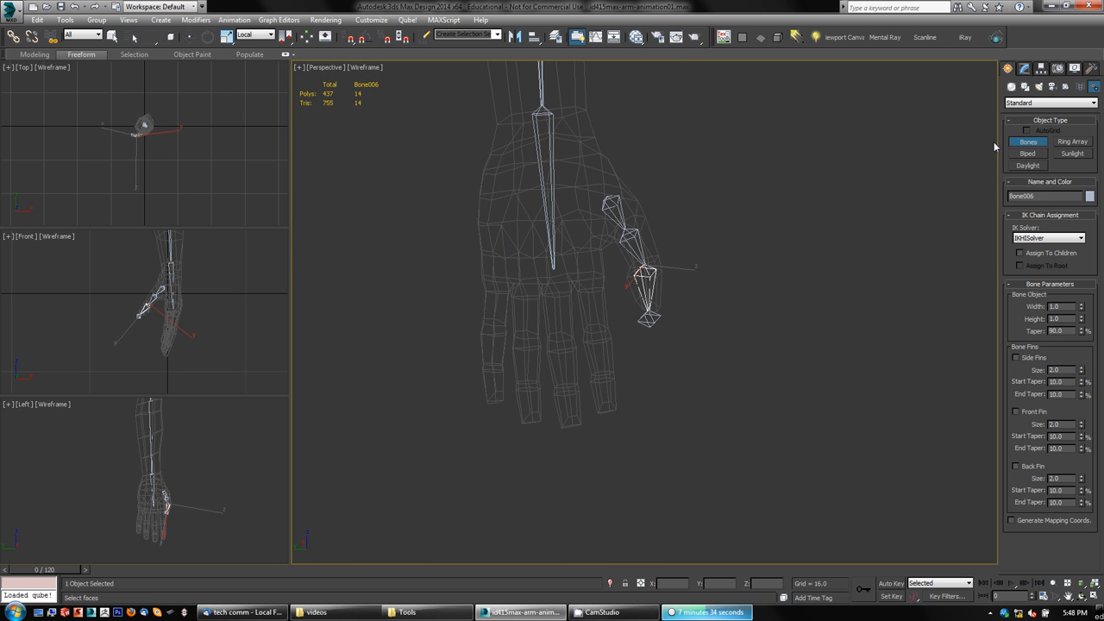
{"action": "left_click", "coordinate": [1021, 144]}
{"action": "left_click", "coordinate": [781, 222]}
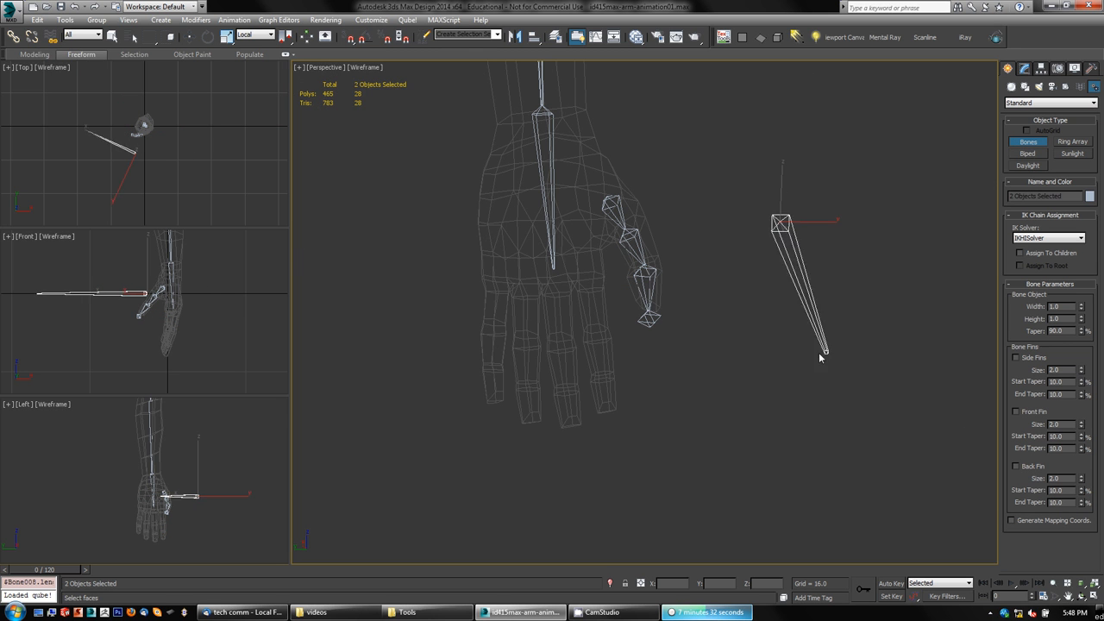
{"action": "right_click", "coordinate": [763, 333]}
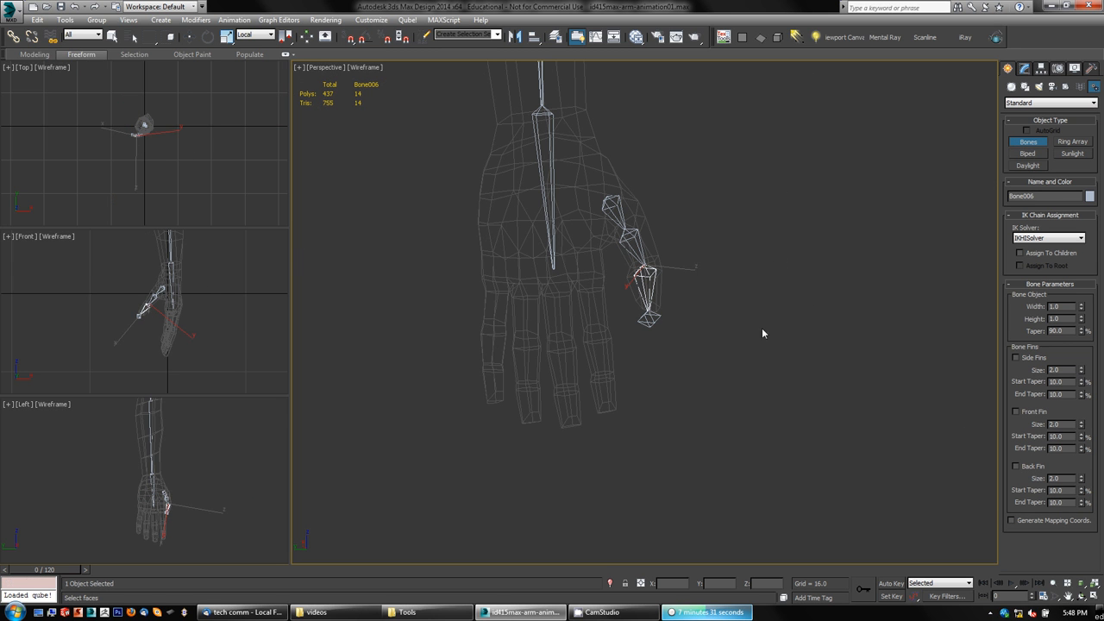
{"action": "left_click", "coordinate": [738, 257]}
{"action": "right_click", "coordinate": [774, 392]}
{"action": "key", "text": "e"}
{"action": "left_click", "coordinate": [771, 330]}
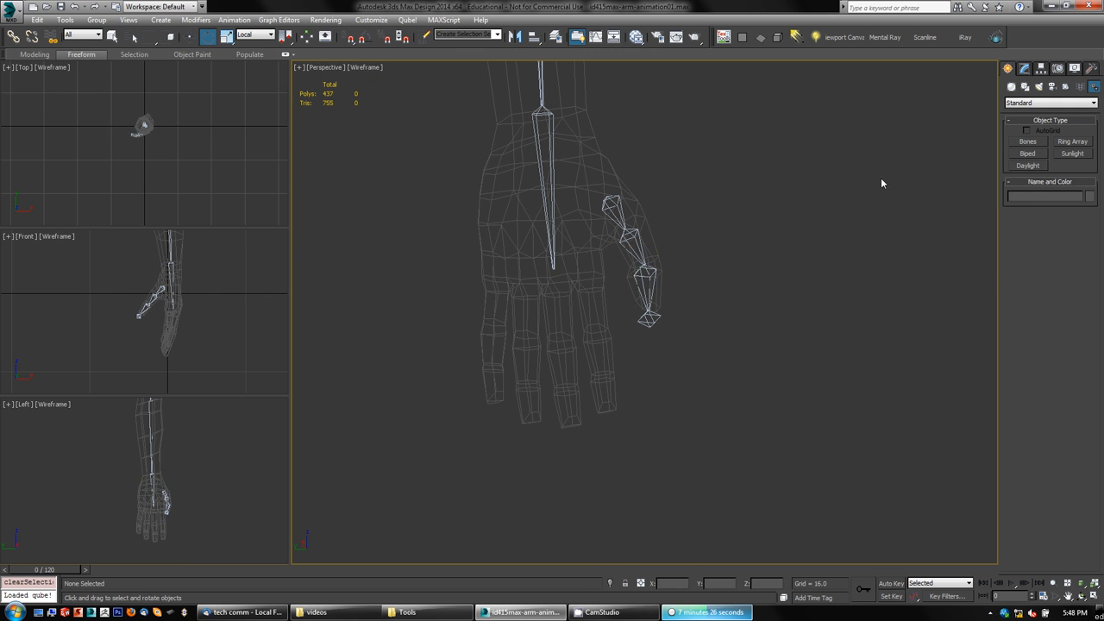
{"action": "left_click", "coordinate": [1027, 141]}
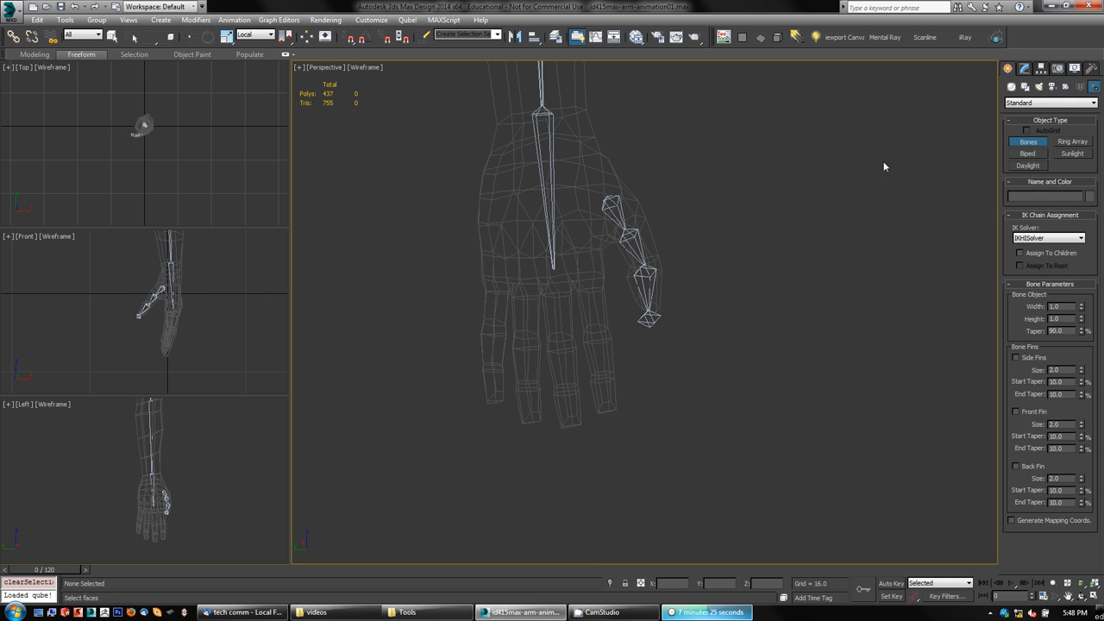
{"action": "left_click", "coordinate": [592, 280]}
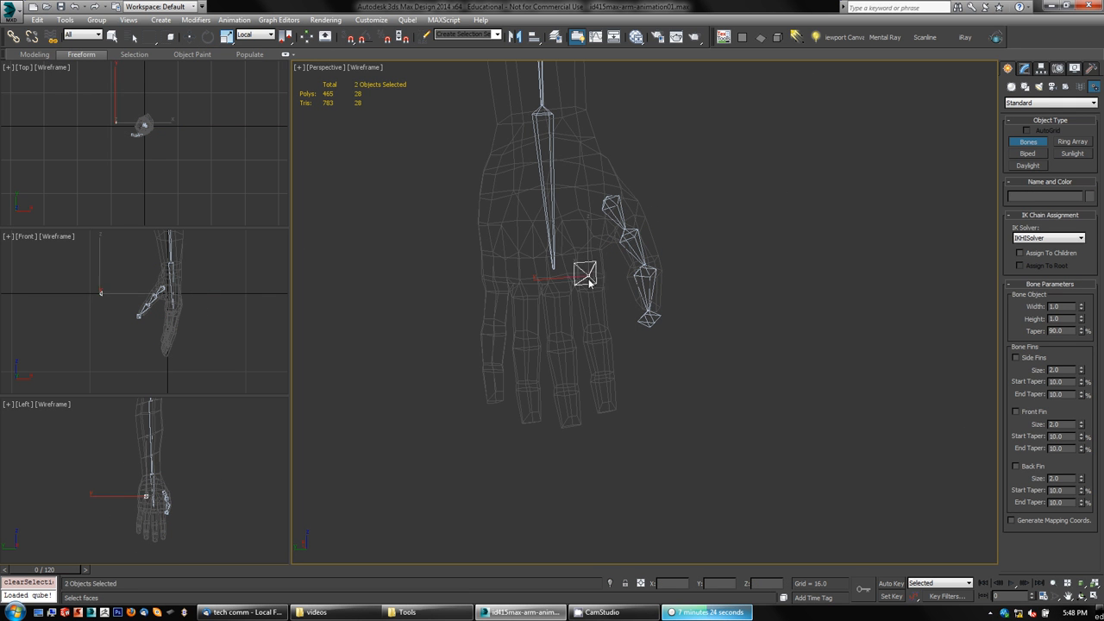
{"action": "right_click", "coordinate": [641, 381]}
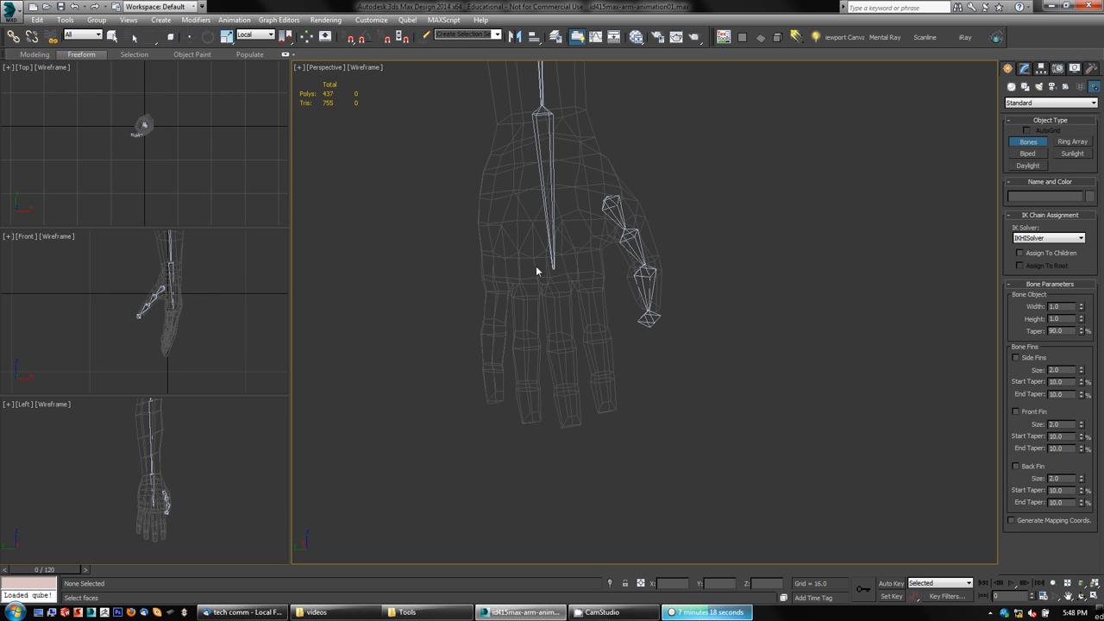
Step: Draw a bone chain down the index finger beside the thumb, from knuckle to fingertip
{"action": "mouse_move", "coordinate": [195, 472]}
{"action": "middle_mouse_down"}
{"action": "mouse_move", "coordinate": [229, 449]}
{"action": "mouse_move", "coordinate": [212, 461]}
{"action": "middle_mouse_up"}
{"action": "key", "text": "alt+w"}
{"action": "middle_click_drag", "start_coordinate": [604, 318], "coordinate": [634, 259]}
{"action": "scroll", "coordinate": [600, 270], "scroll_direction": "up", "scroll_amount": 2}
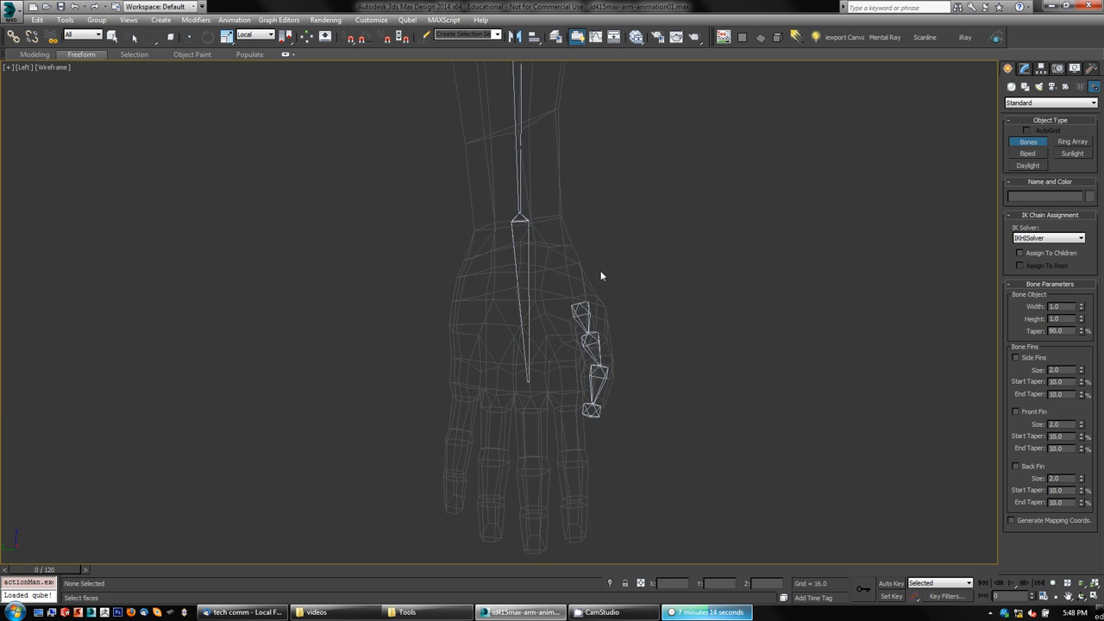
{"action": "scroll", "coordinate": [692, 369], "scroll_direction": "up", "scroll_amount": 2}
{"action": "middle_click_drag", "start_coordinate": [689, 355], "coordinate": [711, 230]}
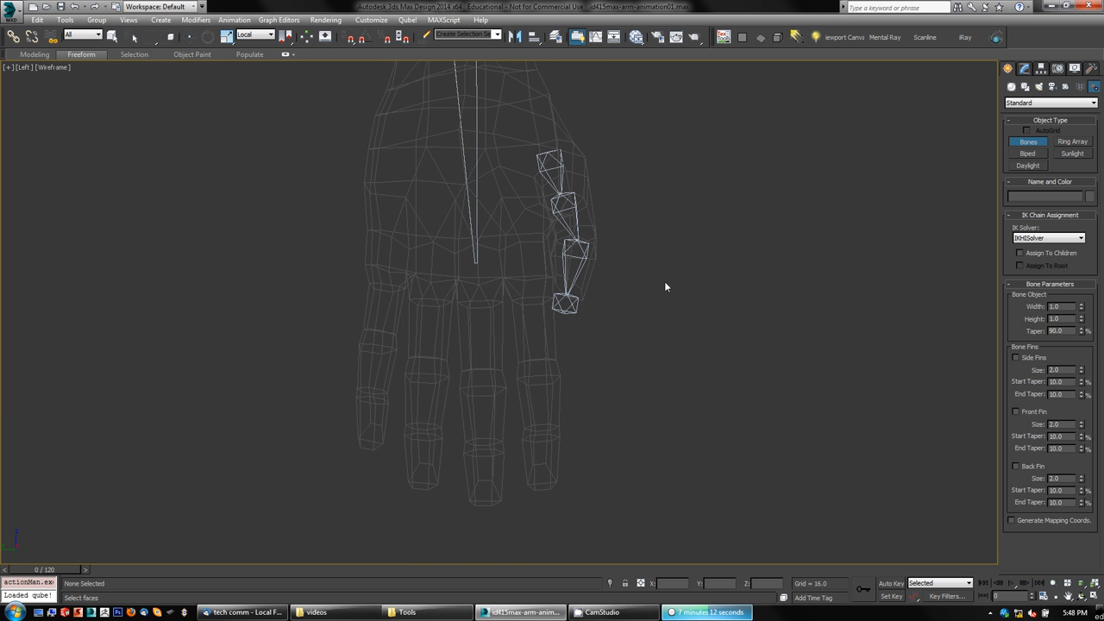
{"action": "left_click", "coordinate": [530, 276]}
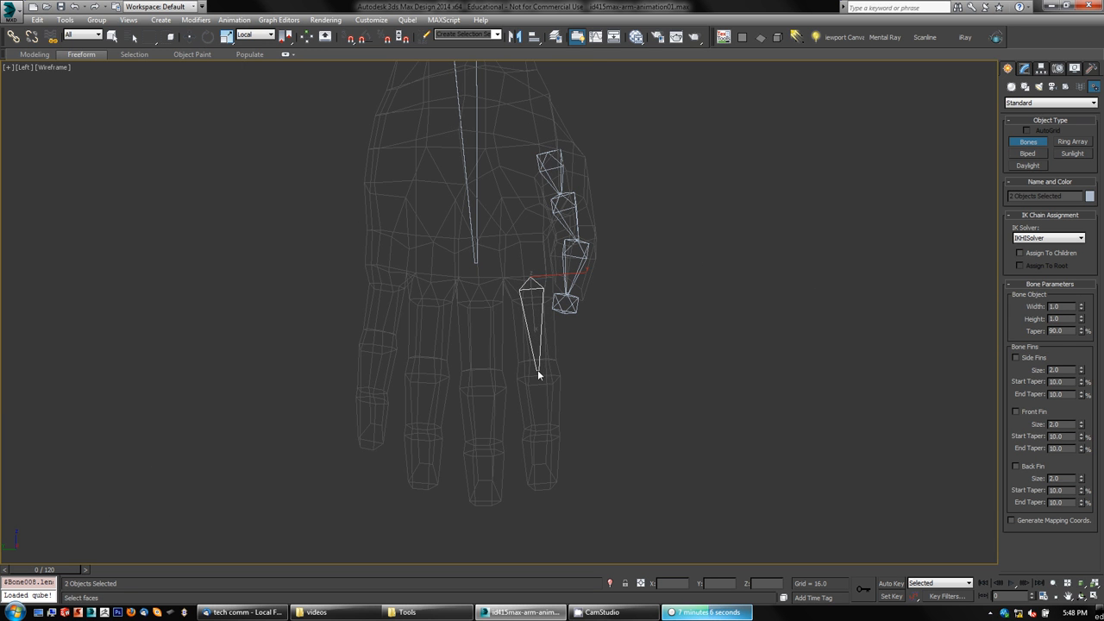
{"action": "left_click", "coordinate": [538, 374]}
{"action": "left_click", "coordinate": [541, 438]}
{"action": "right_click", "coordinate": [542, 494]}
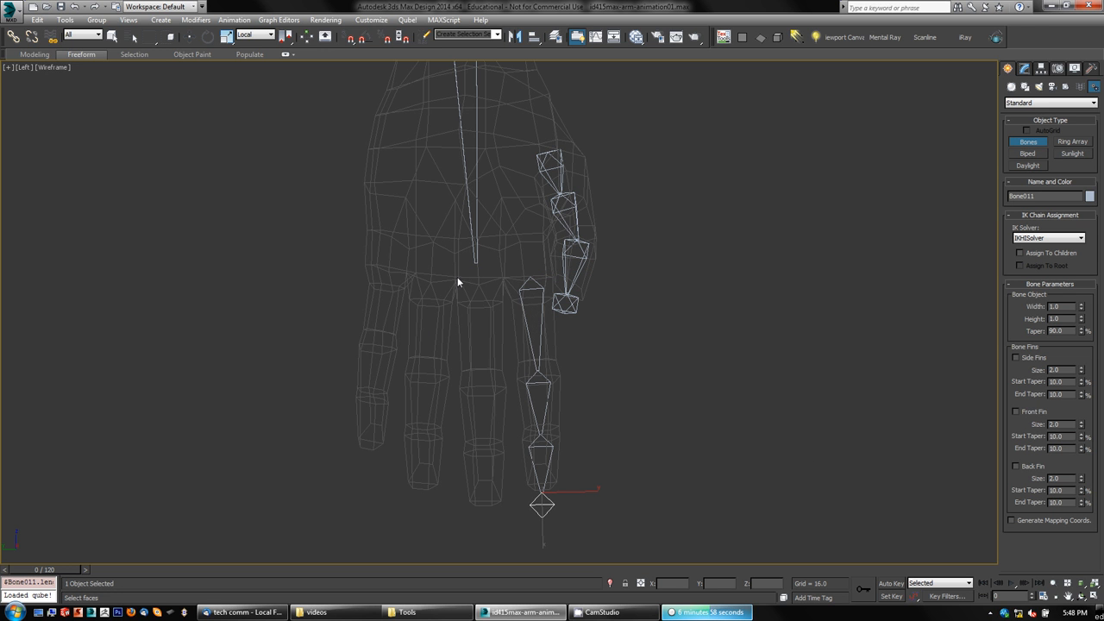
Step: Draw a bone chain down the middle finger, starting from the end of the hand bone
{"action": "key", "text": "e"}
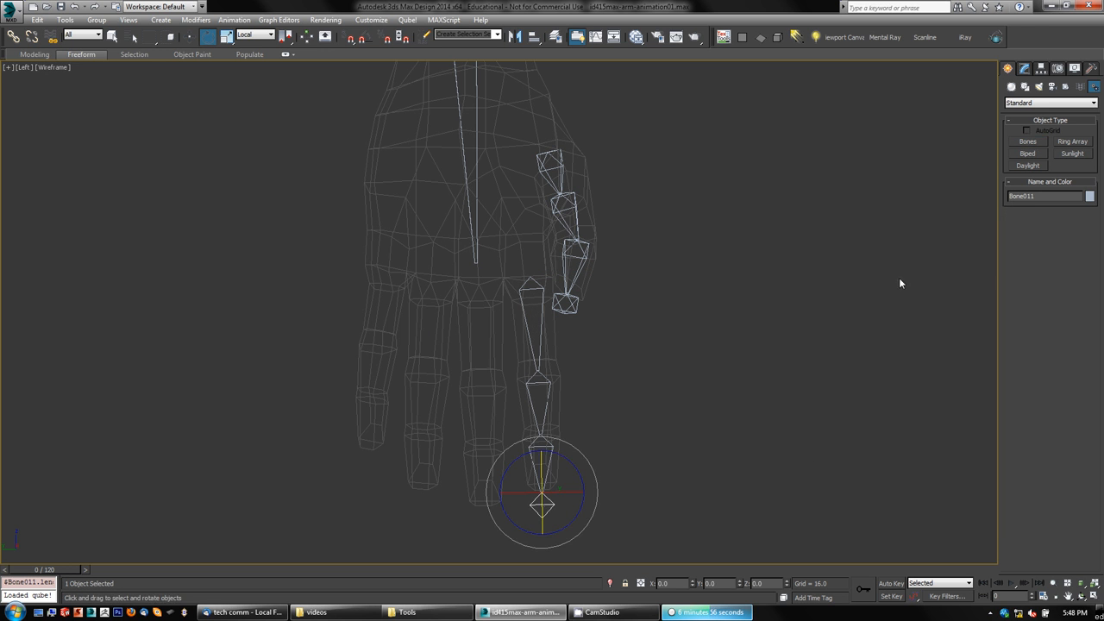
{"action": "left_click", "coordinate": [466, 216]}
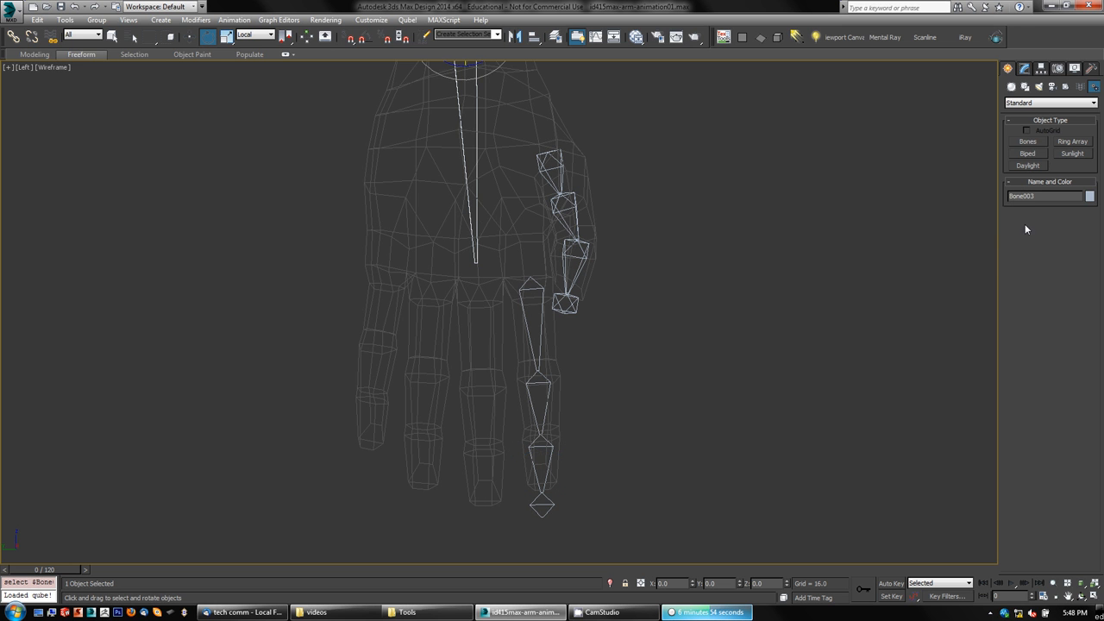
{"action": "left_click", "coordinate": [1030, 144]}
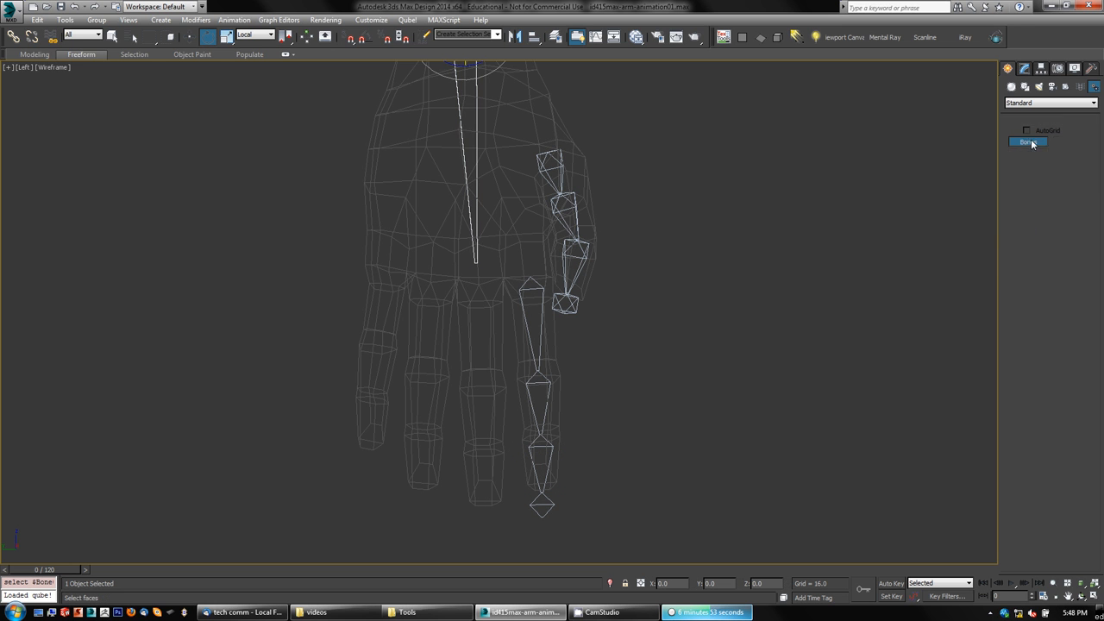
{"action": "left_click", "coordinate": [473, 265]}
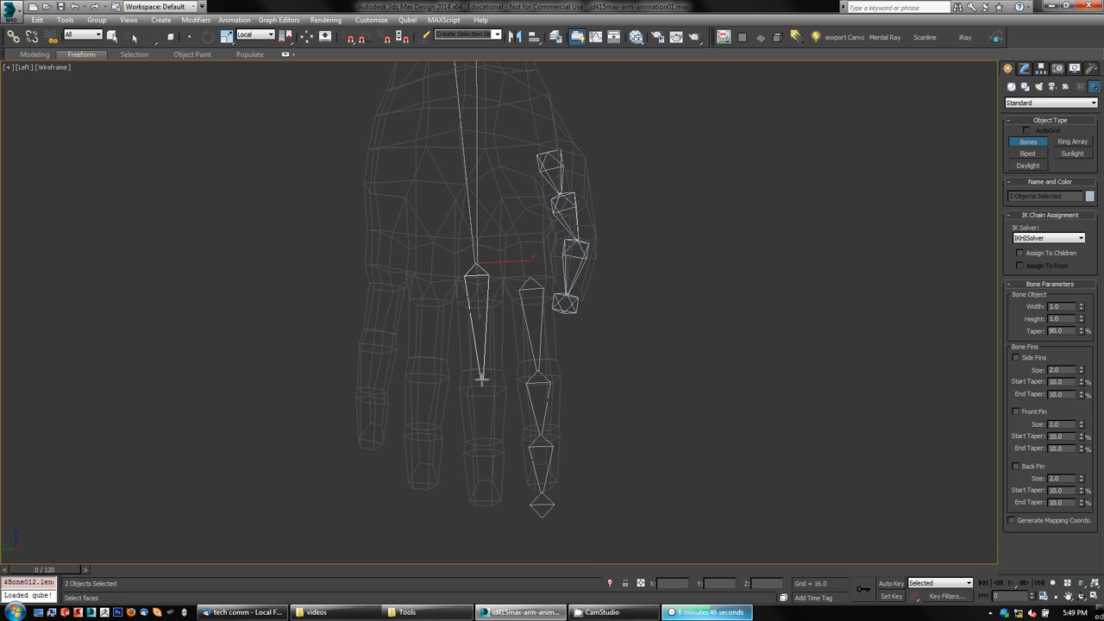
{"action": "left_click", "coordinate": [480, 381]}
{"action": "left_click", "coordinate": [483, 450]}
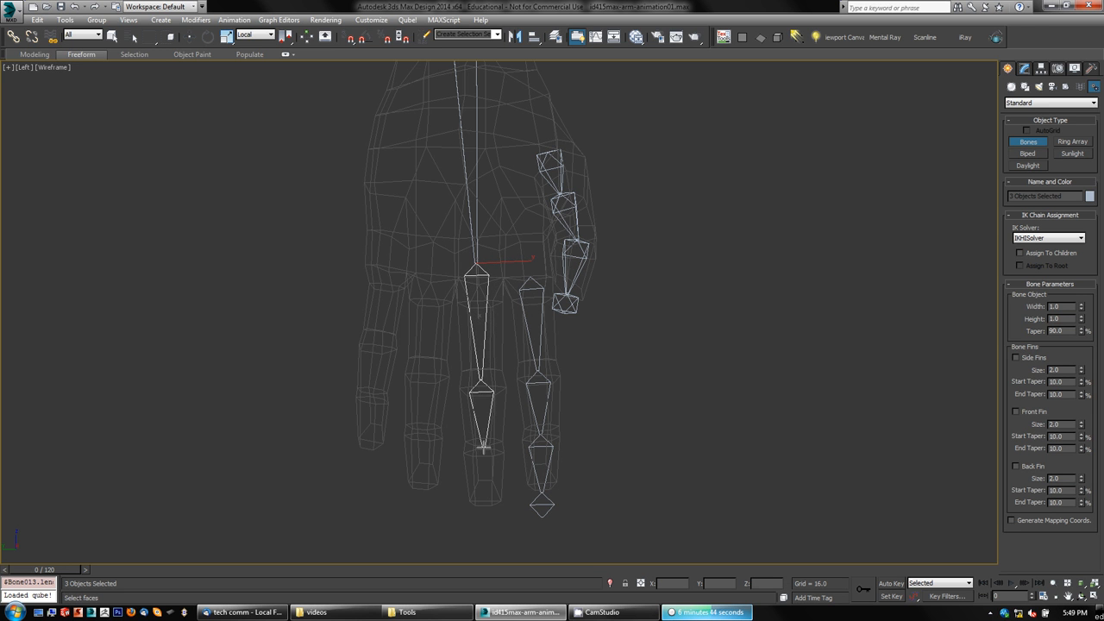
{"action": "left_click", "coordinate": [484, 511]}
{"action": "right_click", "coordinate": [629, 543]}
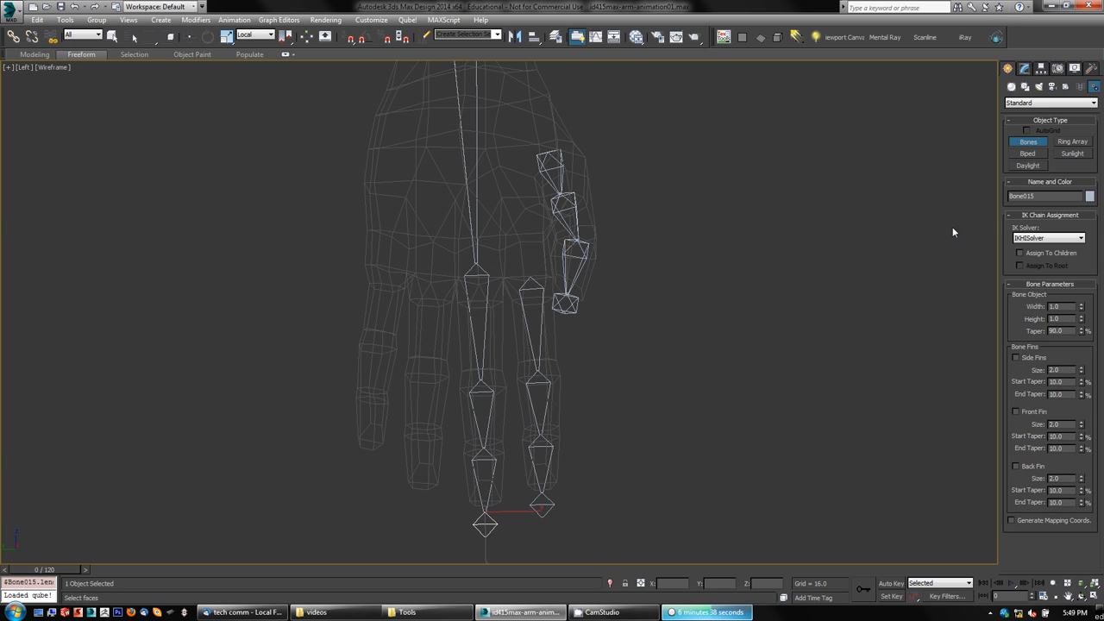
Step: Draw a bone chain down the ring finger from knuckle to fingertip
{"action": "left_click", "coordinate": [431, 278]}
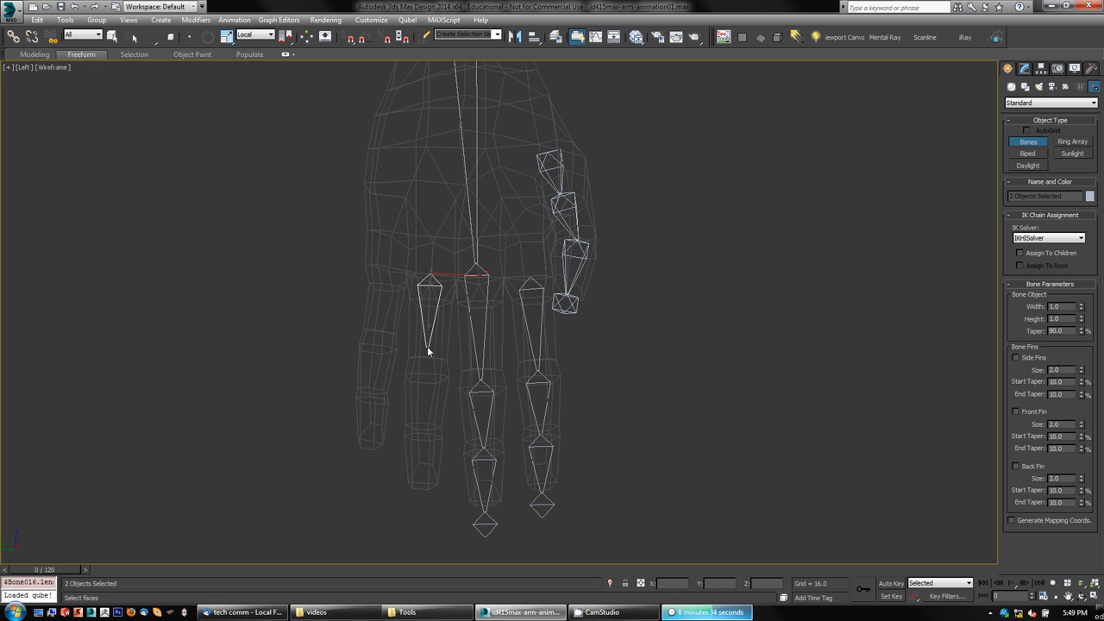
{"action": "left_click", "coordinate": [426, 373]}
{"action": "left_click", "coordinate": [425, 438]}
{"action": "left_click", "coordinate": [423, 488]}
{"action": "right_click", "coordinate": [422, 488]}
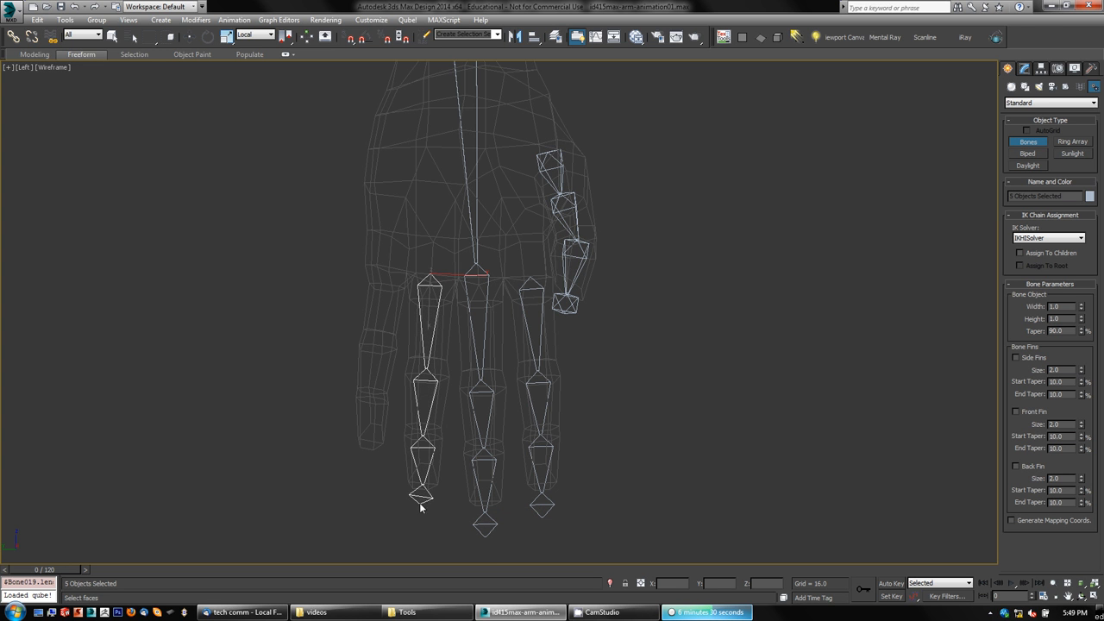
Step: Draw a bone chain down the little finger from knuckle to fingertip
{"action": "left_click", "coordinate": [386, 274]}
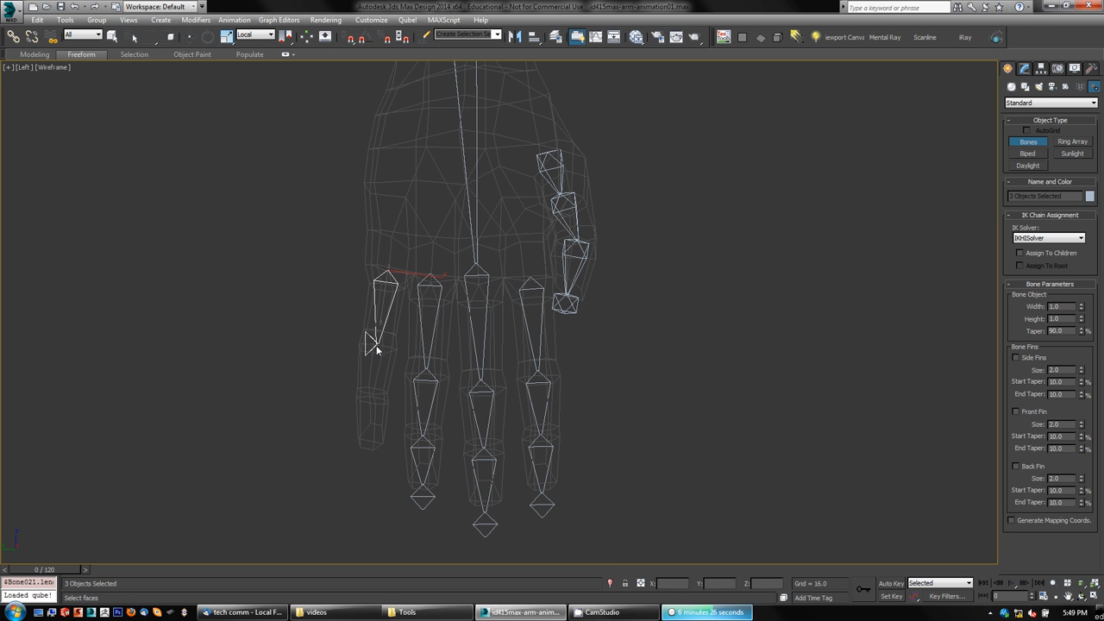
{"action": "left_click", "coordinate": [375, 348]}
{"action": "left_click", "coordinate": [373, 397]}
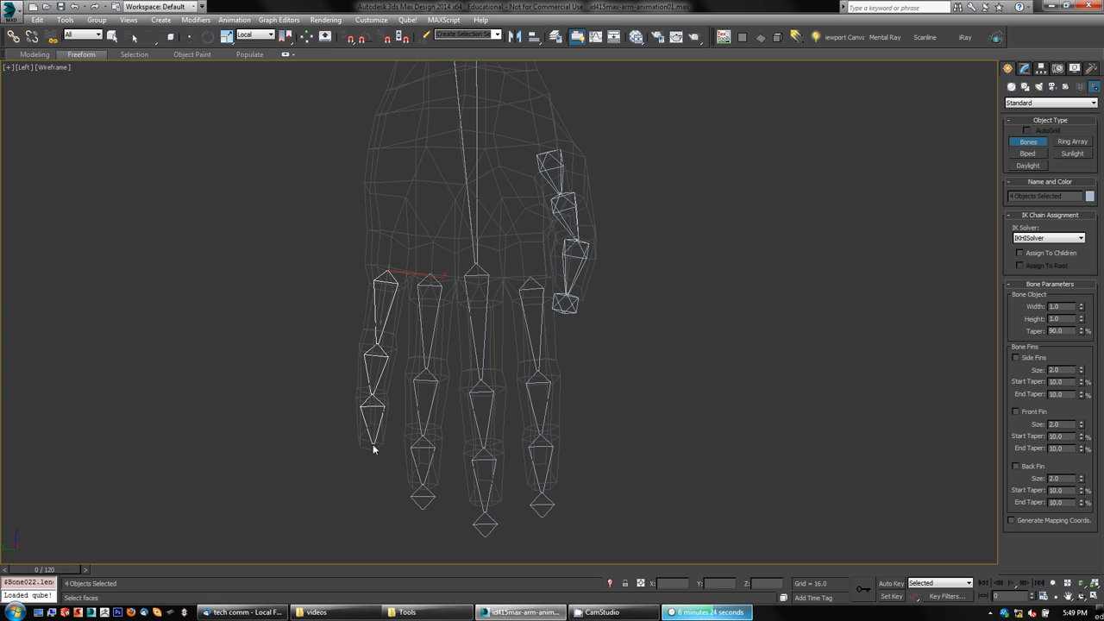
{"action": "left_click", "coordinate": [373, 447]}
{"action": "right_click", "coordinate": [372, 452]}
{"action": "right_click", "coordinate": [356, 496]}
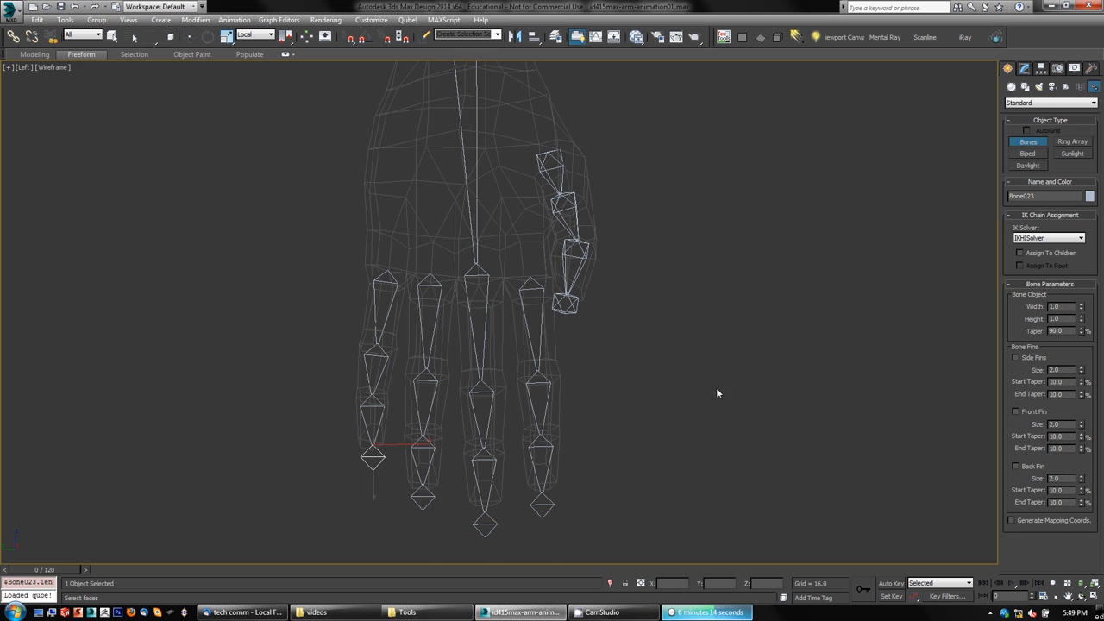
Step: Rotate the index finger's root bone slightly to fit inside the finger
{"action": "middle_click_drag", "start_coordinate": [709, 309], "coordinate": [691, 359]}
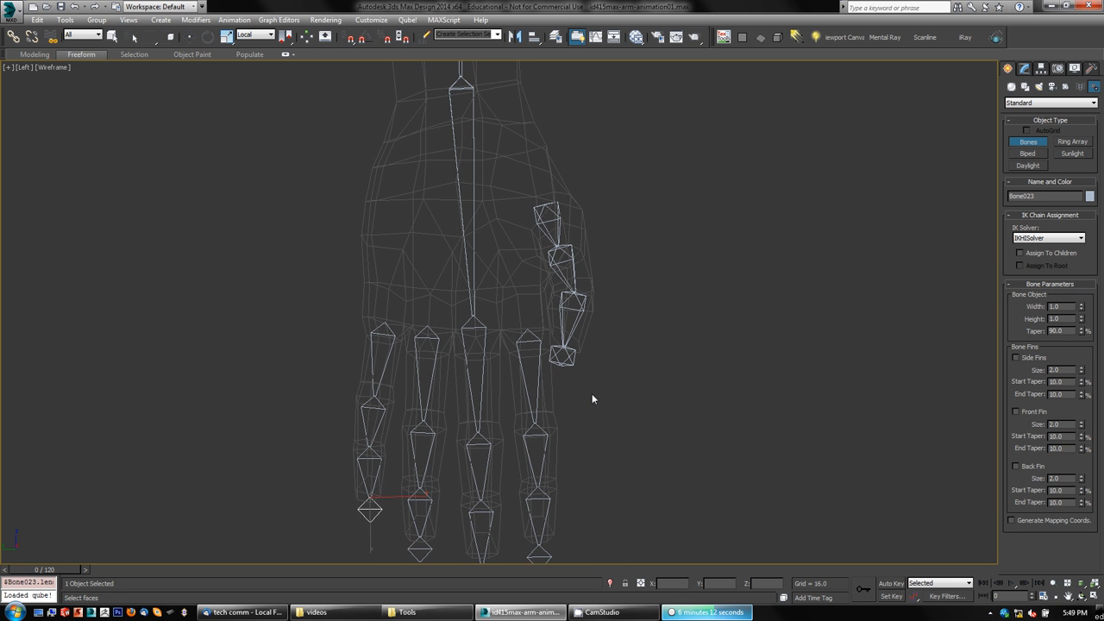
{"action": "key", "text": "e"}
{"action": "left_click", "coordinate": [538, 377]}
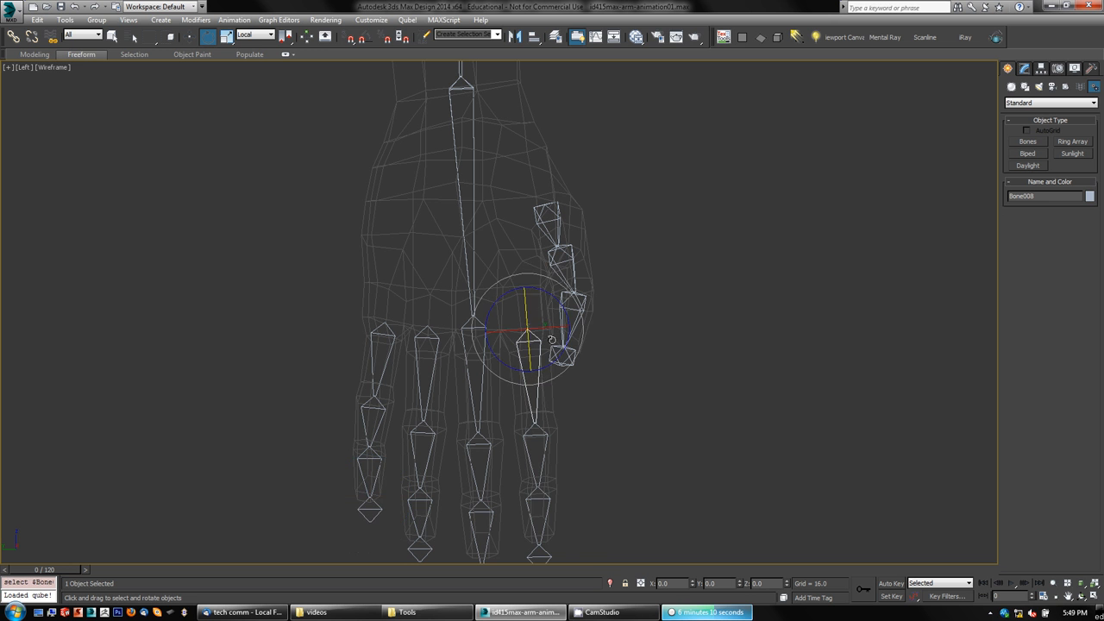
{"action": "mouse_move", "coordinate": [550, 364]}
{"action": "left_mouse_down"}
{"action": "mouse_move", "coordinate": [569, 352]}
{"action": "mouse_move", "coordinate": [545, 365]}
{"action": "left_mouse_up"}
{"action": "right_click", "coordinate": [544, 364]}
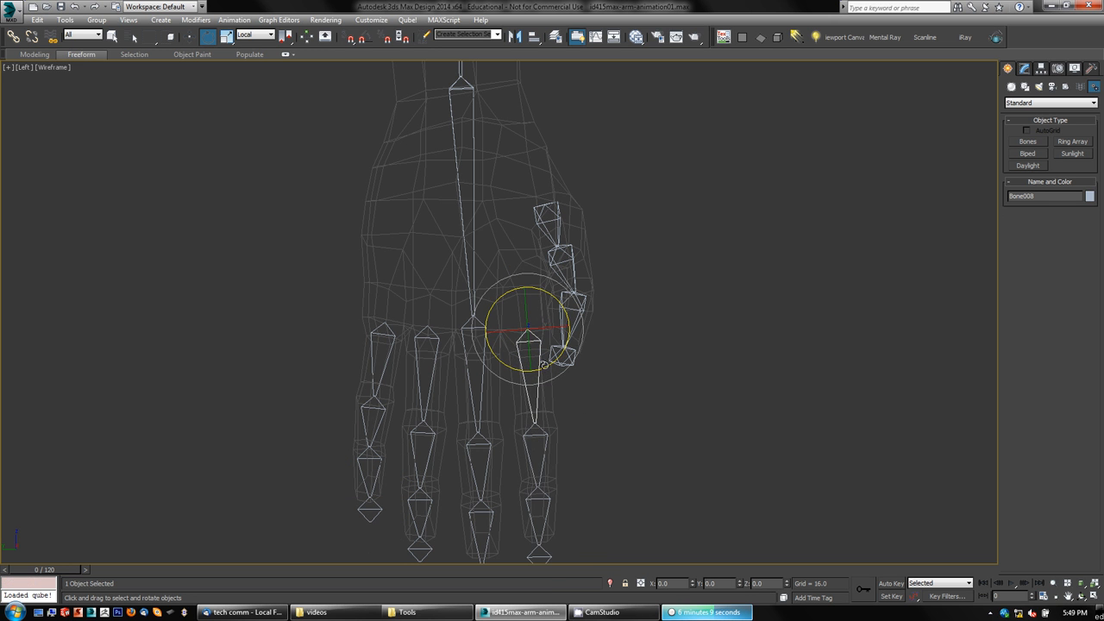
Step: Rotate the hand bone slightly at the wrist
{"action": "left_click", "coordinate": [472, 224]}
{"action": "mouse_move", "coordinate": [479, 114]}
{"action": "left_mouse_down"}
{"action": "mouse_move", "coordinate": [461, 119]}
{"action": "mouse_move", "coordinate": [487, 123]}
{"action": "left_mouse_up"}
{"action": "right_click", "coordinate": [487, 123]}
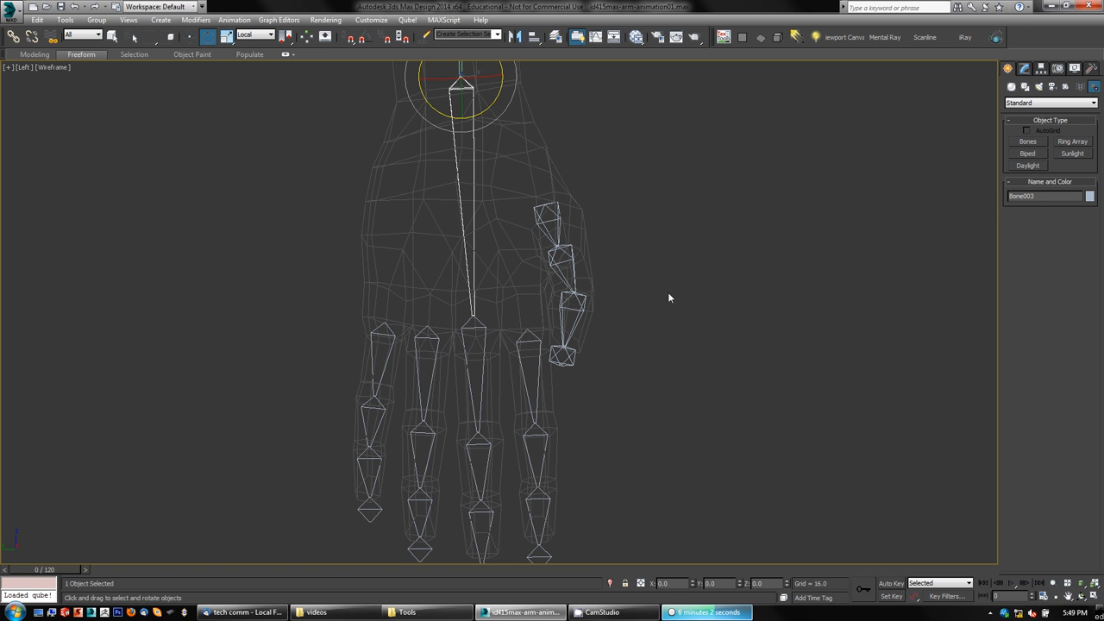
Step: Rotate the middle finger's root bone slightly in the front view to sit inside the finger
{"action": "middle_click_drag", "start_coordinate": [687, 389], "coordinate": [716, 331]}
{"action": "middle_click_drag", "start_coordinate": [716, 374], "coordinate": [687, 345]}
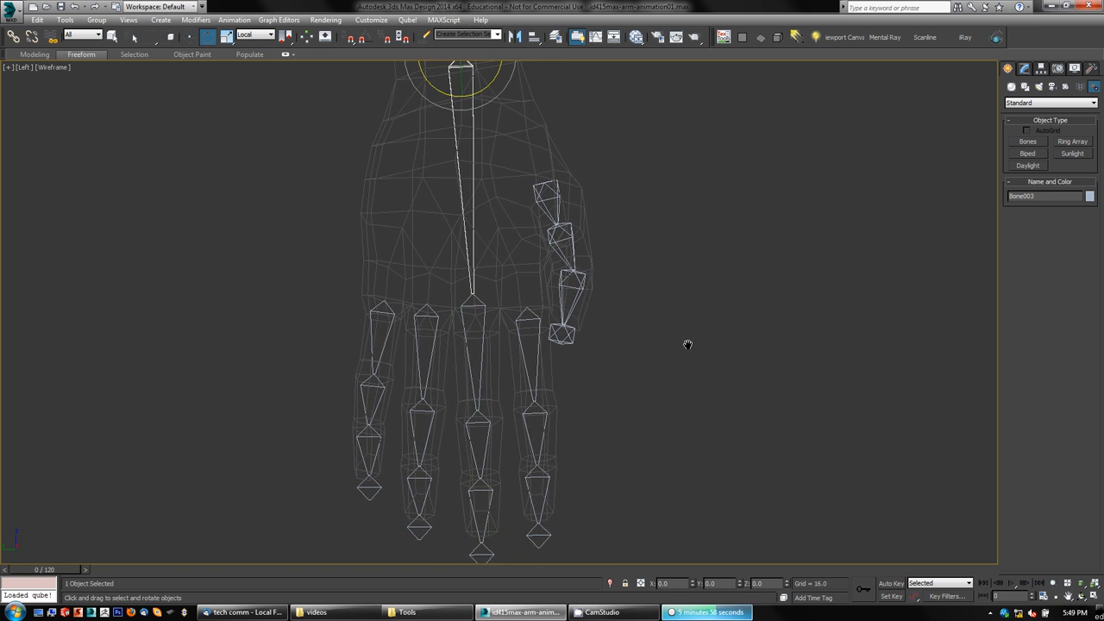
{"action": "key", "text": "alt+w"}
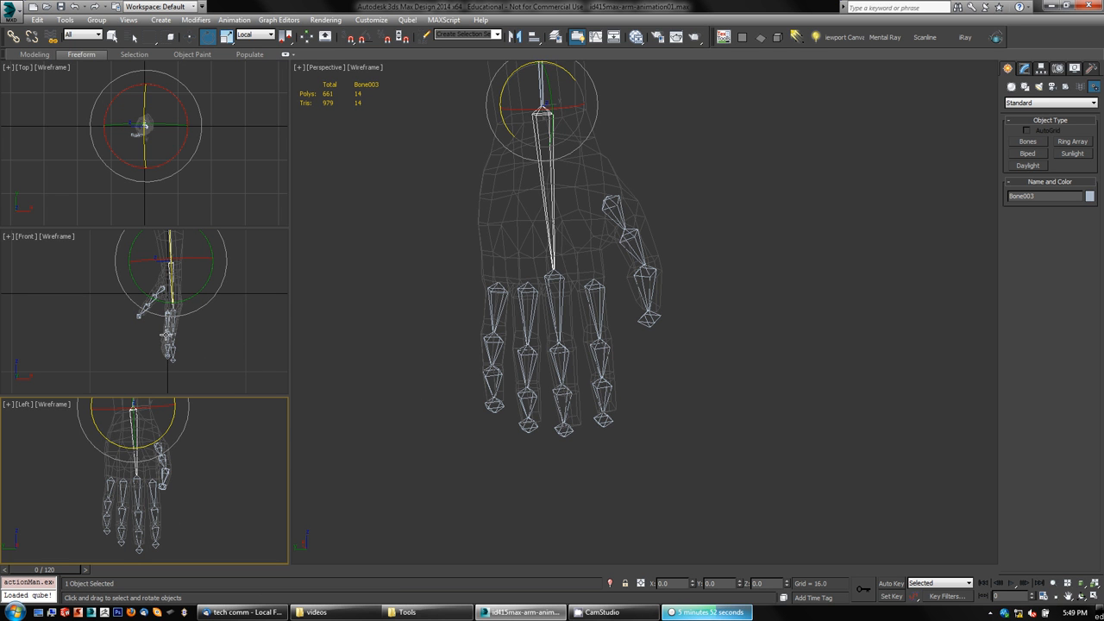
{"action": "middle_click_drag", "start_coordinate": [227, 343], "coordinate": [259, 340]}
{"action": "key", "text": "alt+w"}
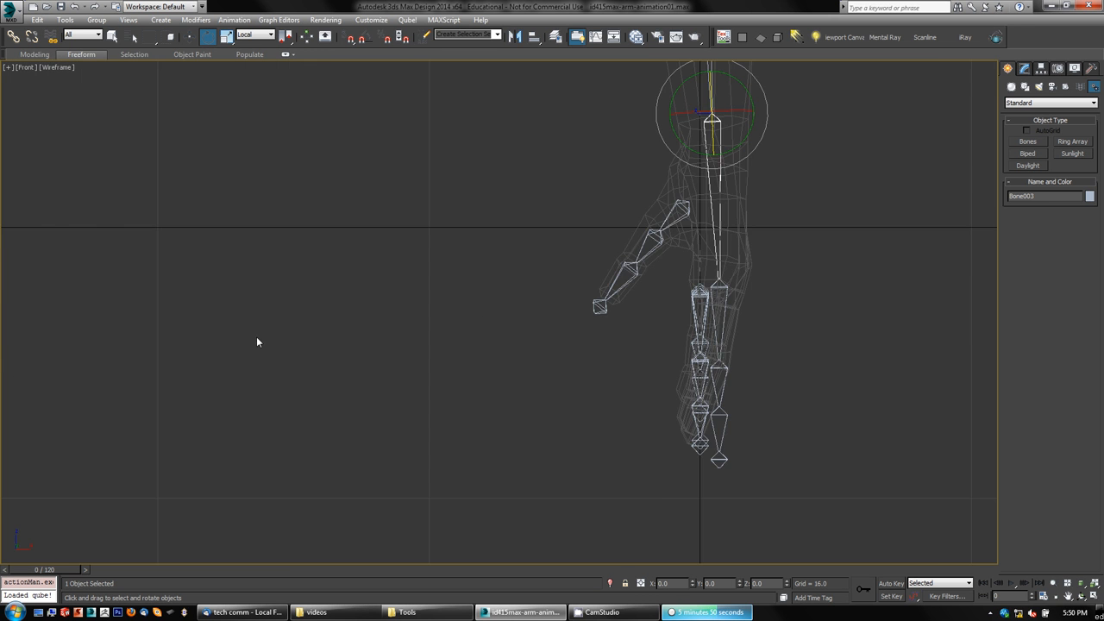
{"action": "scroll", "coordinate": [708, 343], "scroll_direction": "up", "scroll_amount": 6}
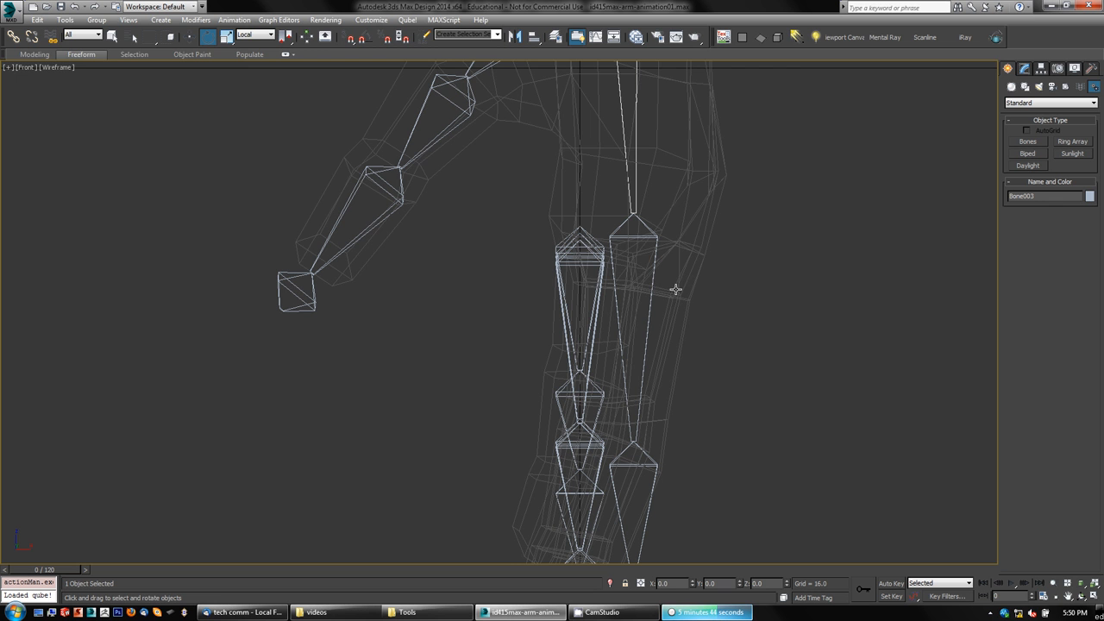
{"action": "left_click", "coordinate": [648, 302]}
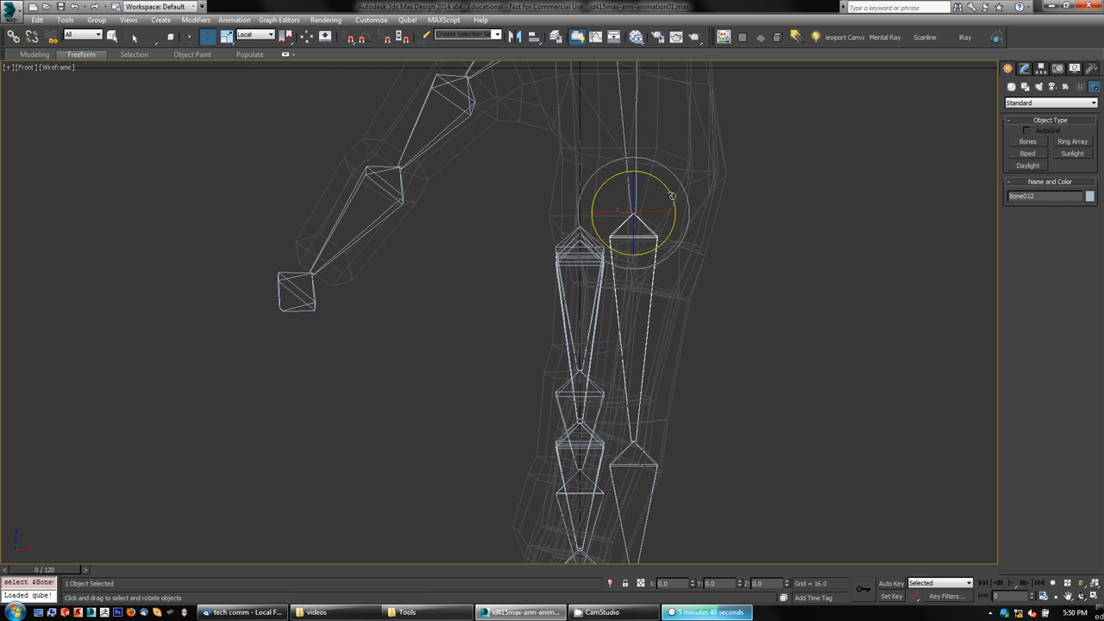
{"action": "left_click_drag", "start_coordinate": [672, 196], "coordinate": [676, 207]}
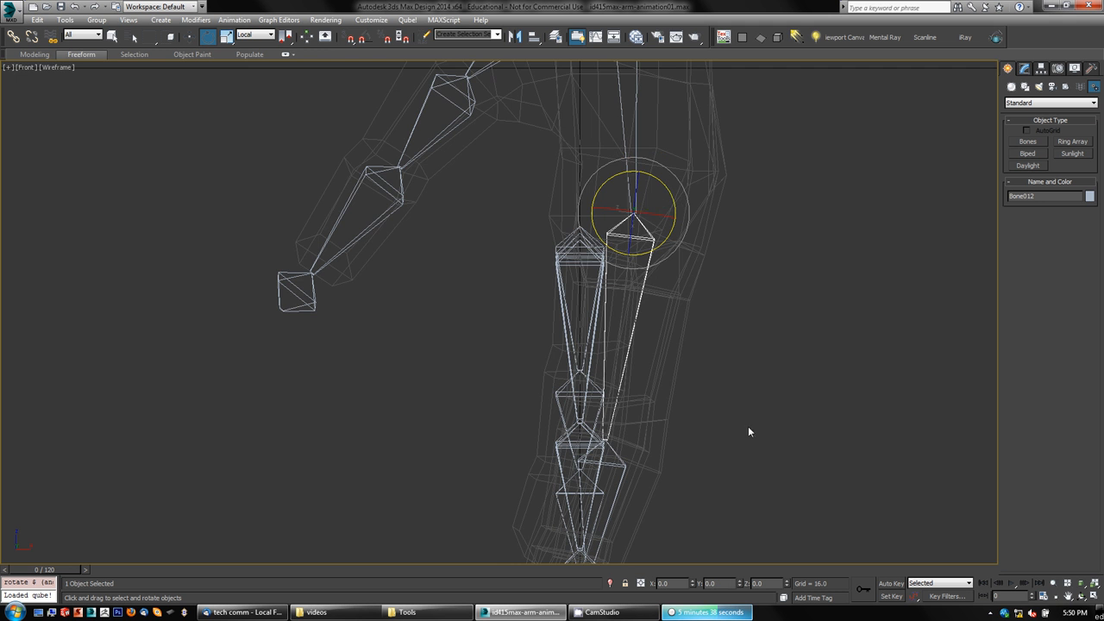
Step: Select the middle finger's root bone again and rotate it to align with the finger
{"action": "key", "text": "alt+w"}
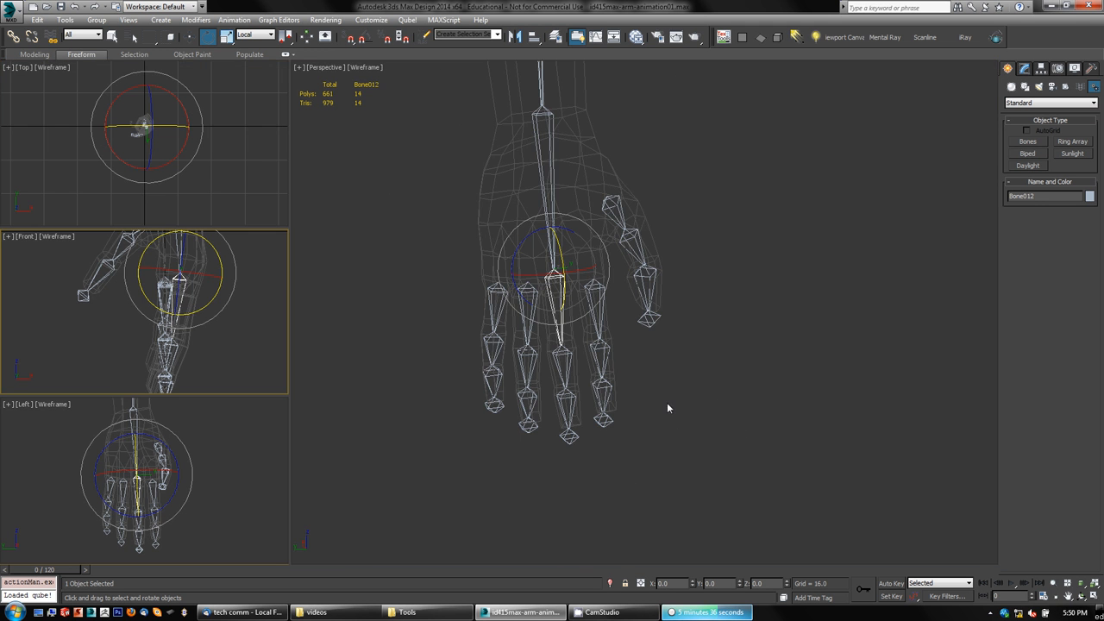
{"action": "middle_click_drag", "start_coordinate": [667, 407], "coordinate": [635, 387], "text": "alt"}
{"action": "scroll", "coordinate": [661, 417], "scroll_direction": "up", "scroll_amount": 3}
{"action": "scroll", "coordinate": [660, 416], "scroll_direction": "up", "scroll_amount": 3}
{"action": "left_click", "coordinate": [559, 361]}
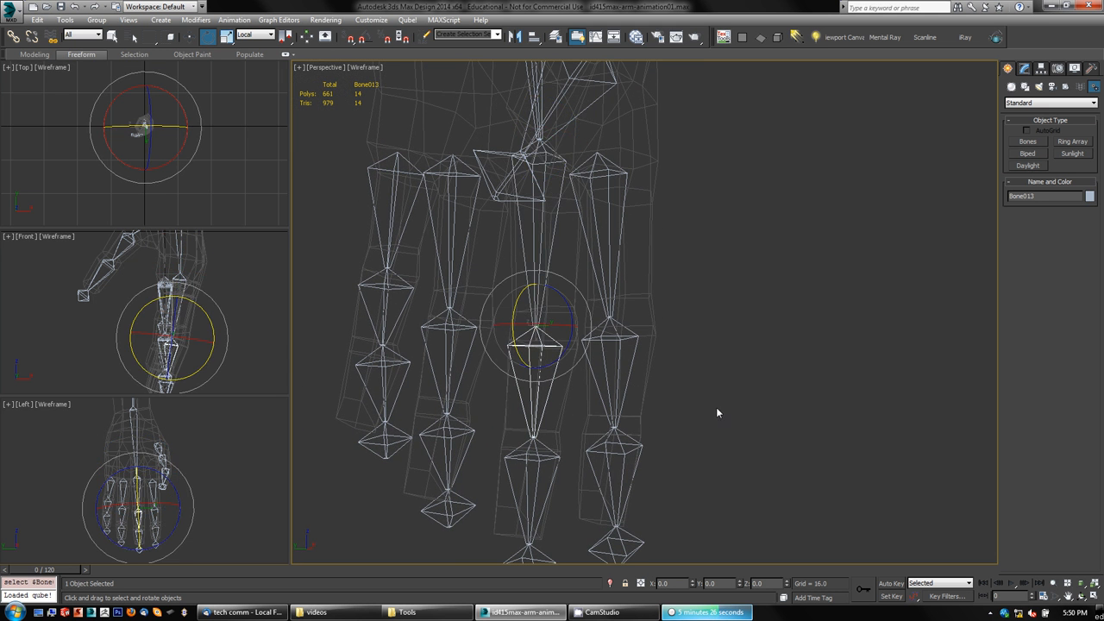
{"action": "mouse_move", "coordinate": [716, 412]}
{"action": "middle_mouse_down", "text": "alt"}
{"action": "mouse_move", "coordinate": [636, 400]}
{"action": "mouse_move", "coordinate": [714, 415]}
{"action": "middle_mouse_up", "text": "alt"}
{"action": "key", "text": "Page_Up"}
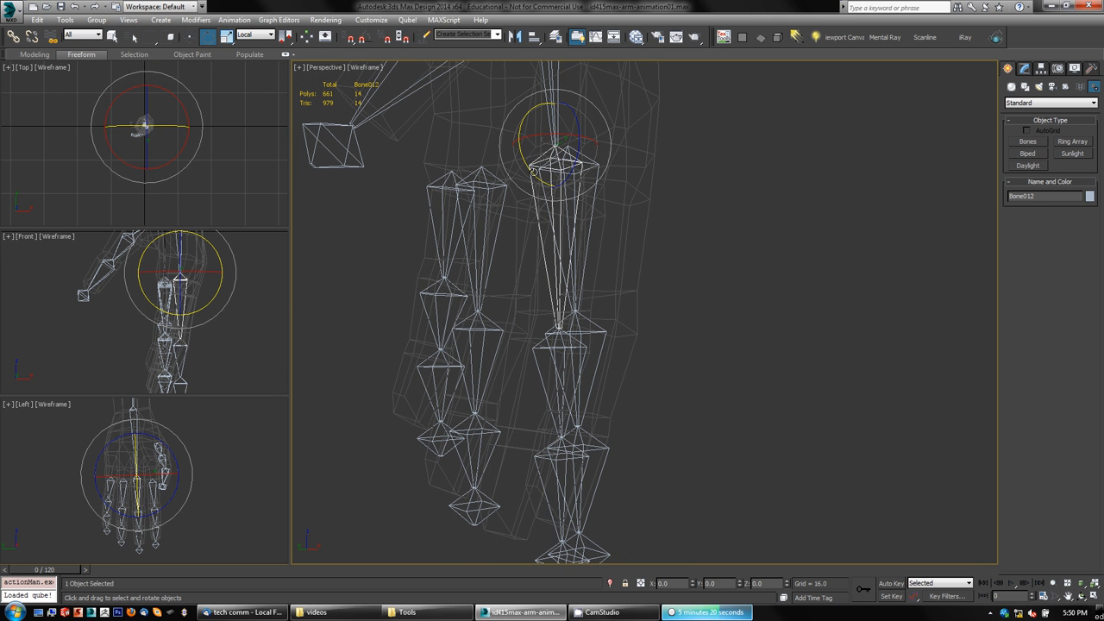
{"action": "left_click_drag", "start_coordinate": [524, 160], "coordinate": [530, 169]}
Step: Rotate the middle finger's second bone to follow the finger
{"action": "mouse_move", "coordinate": [759, 409]}
{"action": "middle_mouse_down", "text": "alt"}
{"action": "mouse_move", "coordinate": [705, 411]}
{"action": "mouse_move", "coordinate": [756, 414]}
{"action": "middle_mouse_up", "text": "alt"}
{"action": "left_click", "coordinate": [535, 380]}
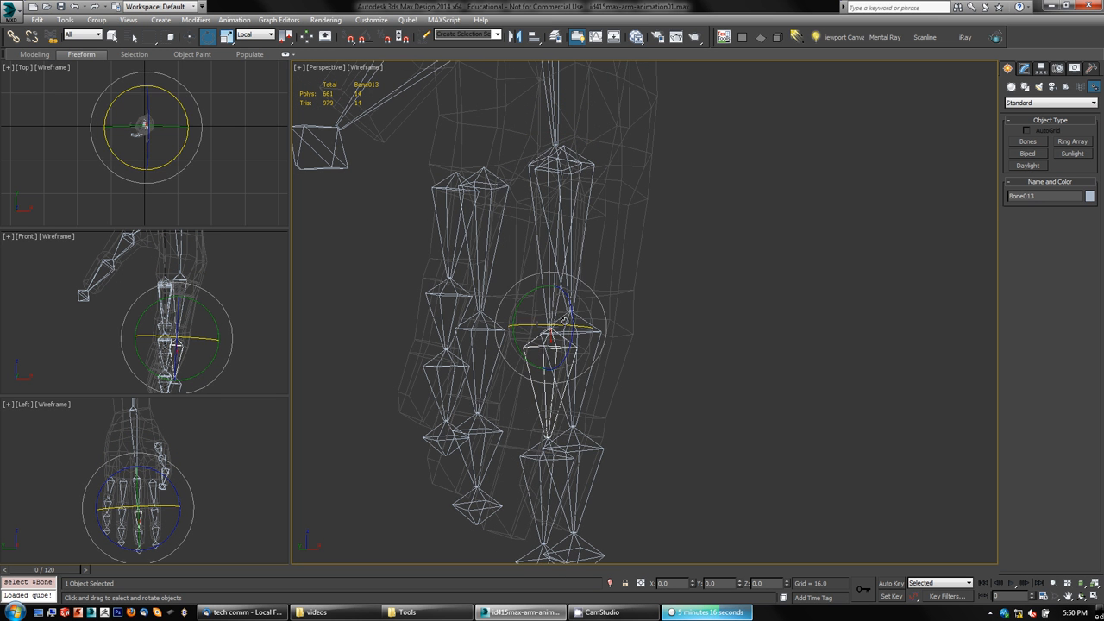
{"action": "left_click_drag", "start_coordinate": [513, 320], "coordinate": [515, 304]}
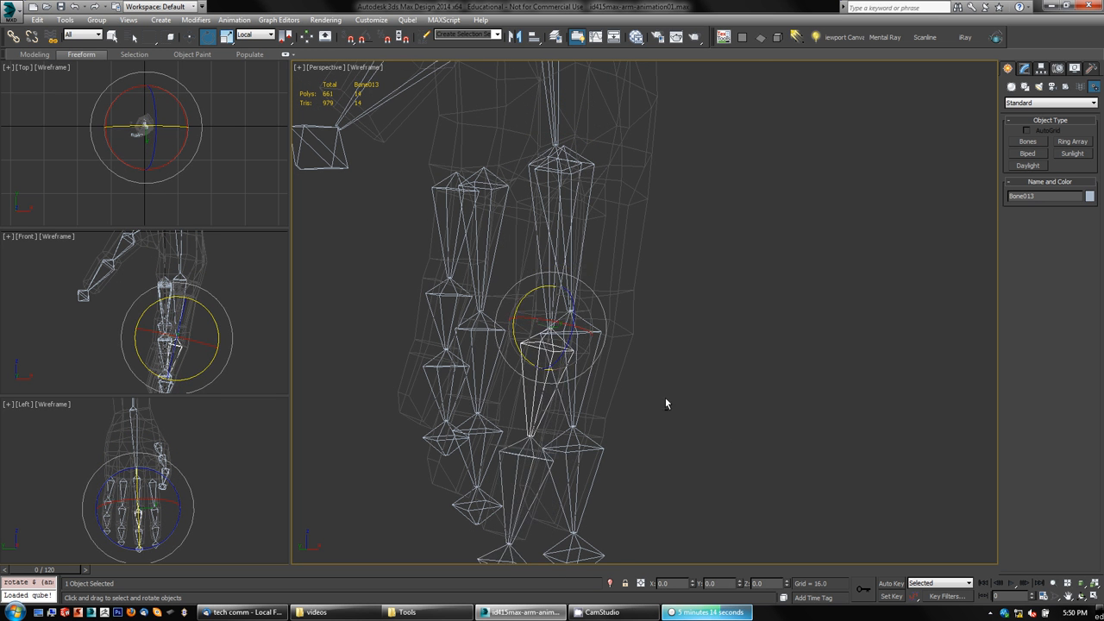
{"action": "middle_click_drag", "start_coordinate": [666, 401], "coordinate": [742, 457], "text": "alt"}
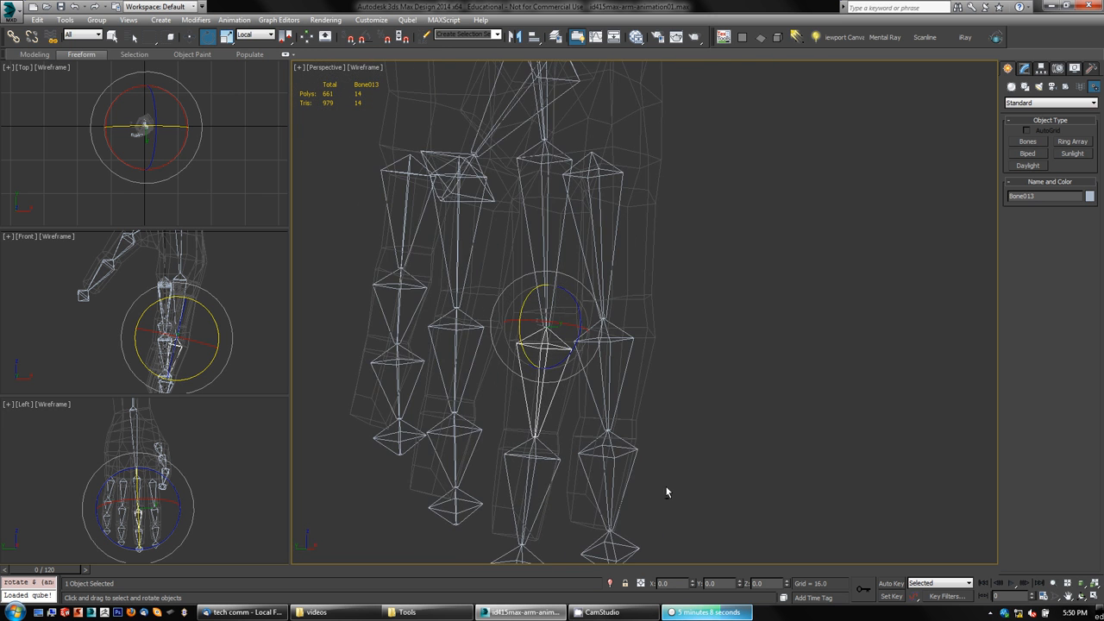
{"action": "middle_click_drag", "start_coordinate": [666, 487], "coordinate": [733, 470], "text": "alt"}
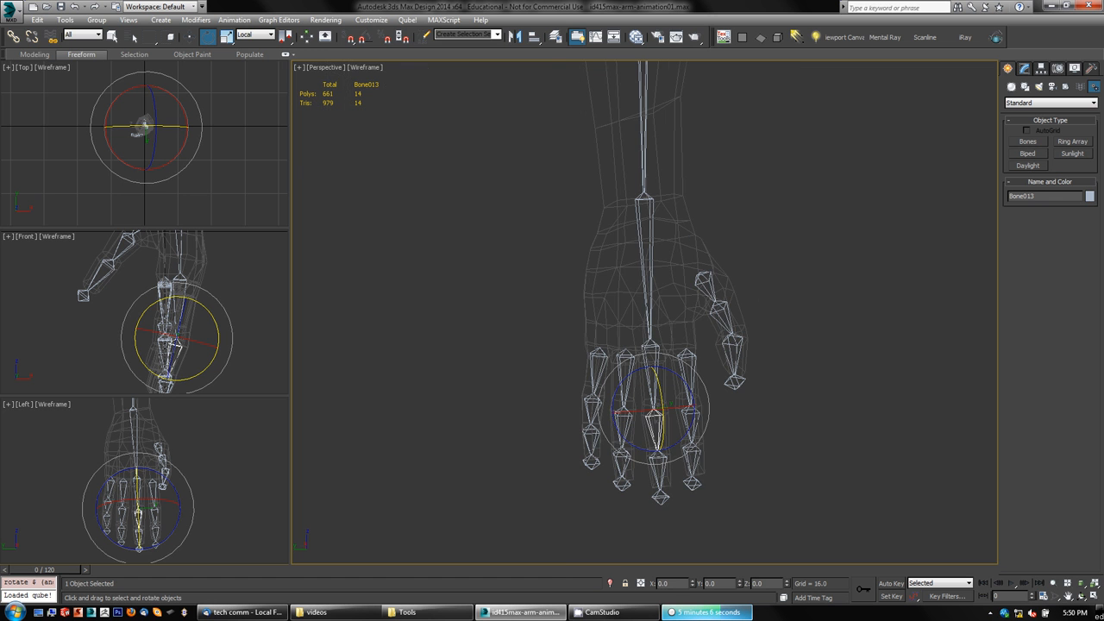